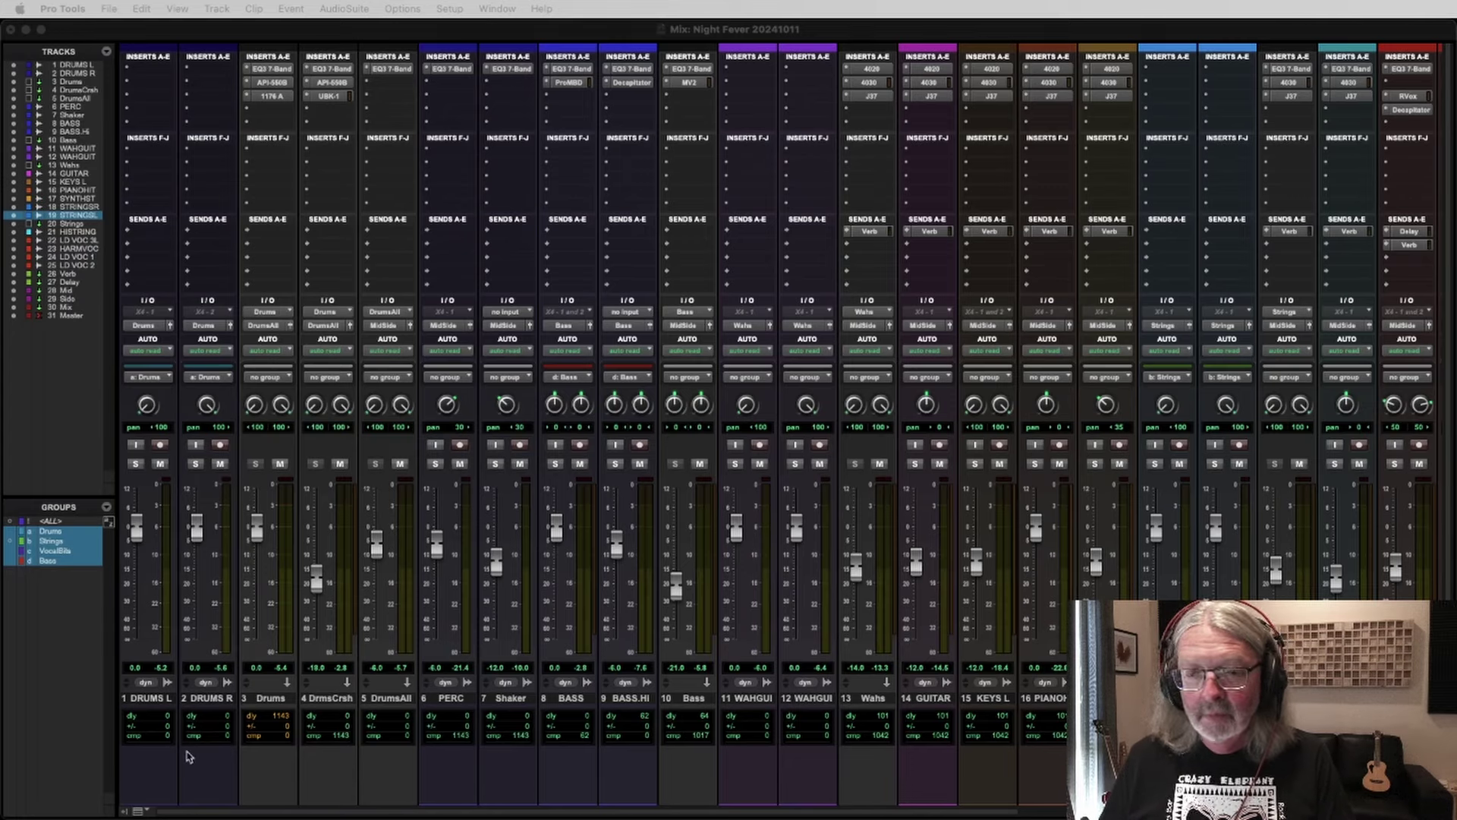
Step: Set the playback position near bar 13, mute the DrumsCrush track and solo the grouped DRUMS L and R tracks
key("super+equal")
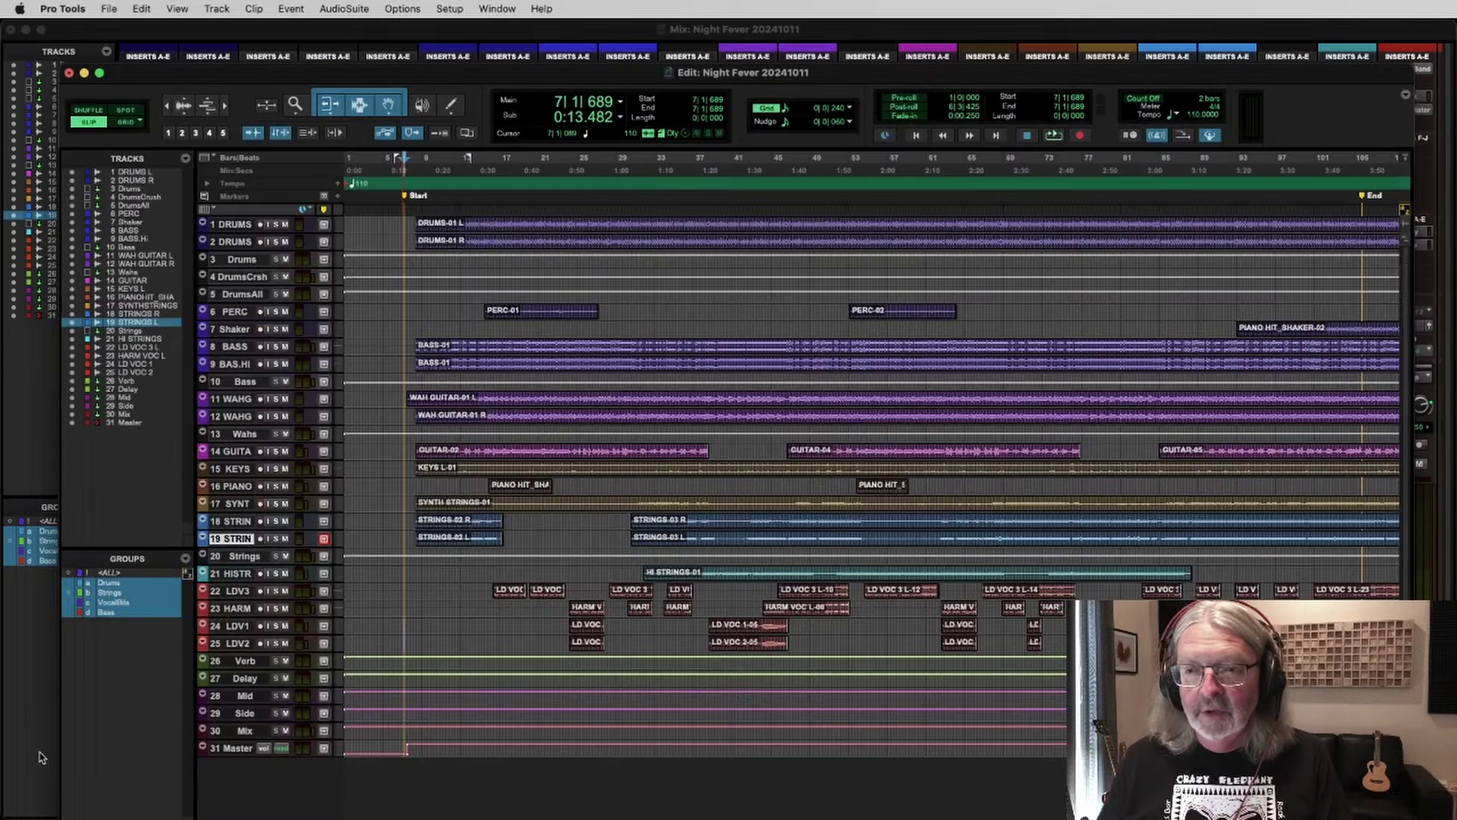
left_click(467, 195)
key("super+equal")
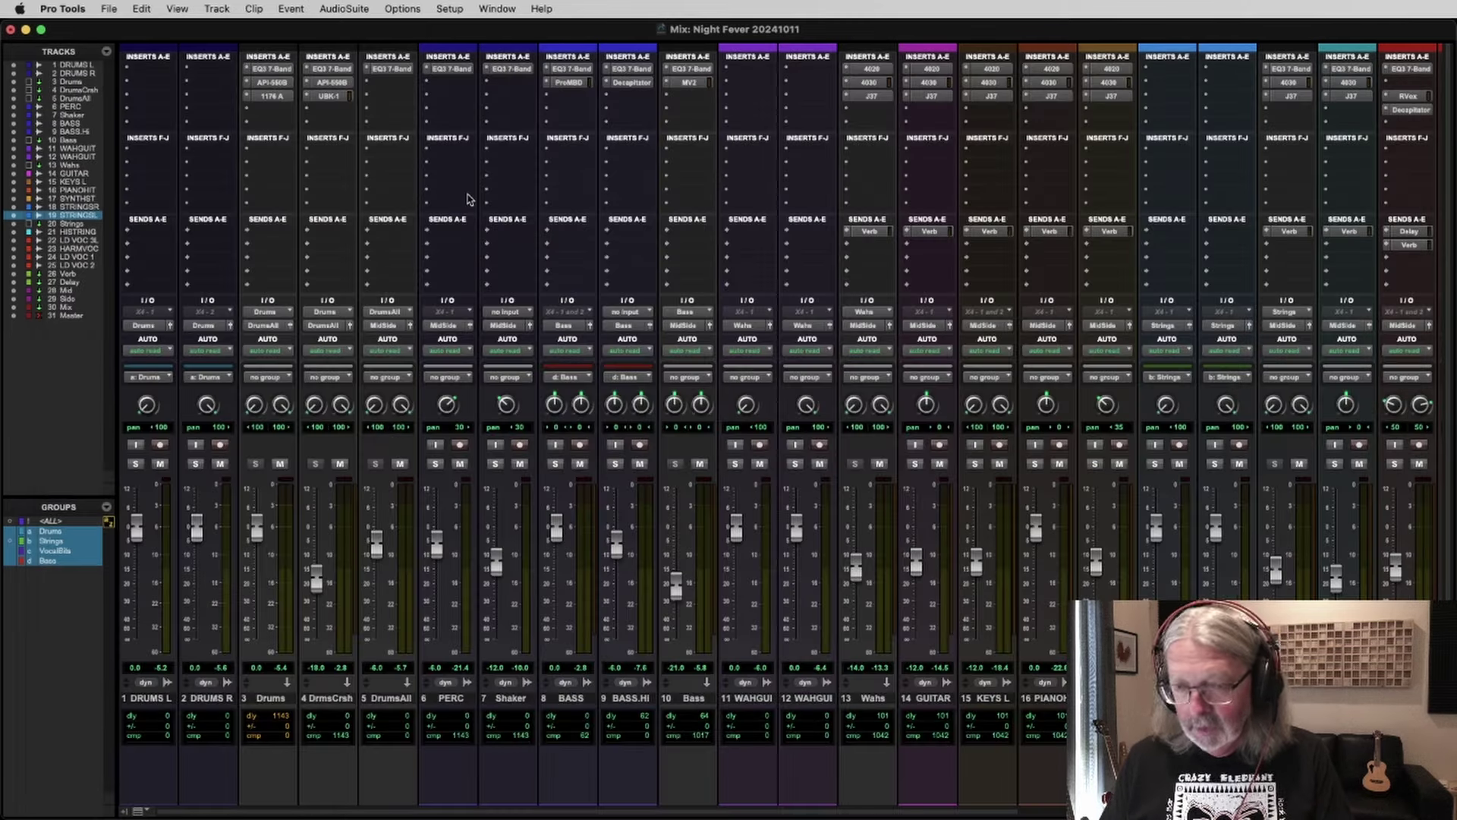
left_click(340, 465)
left_click(195, 464)
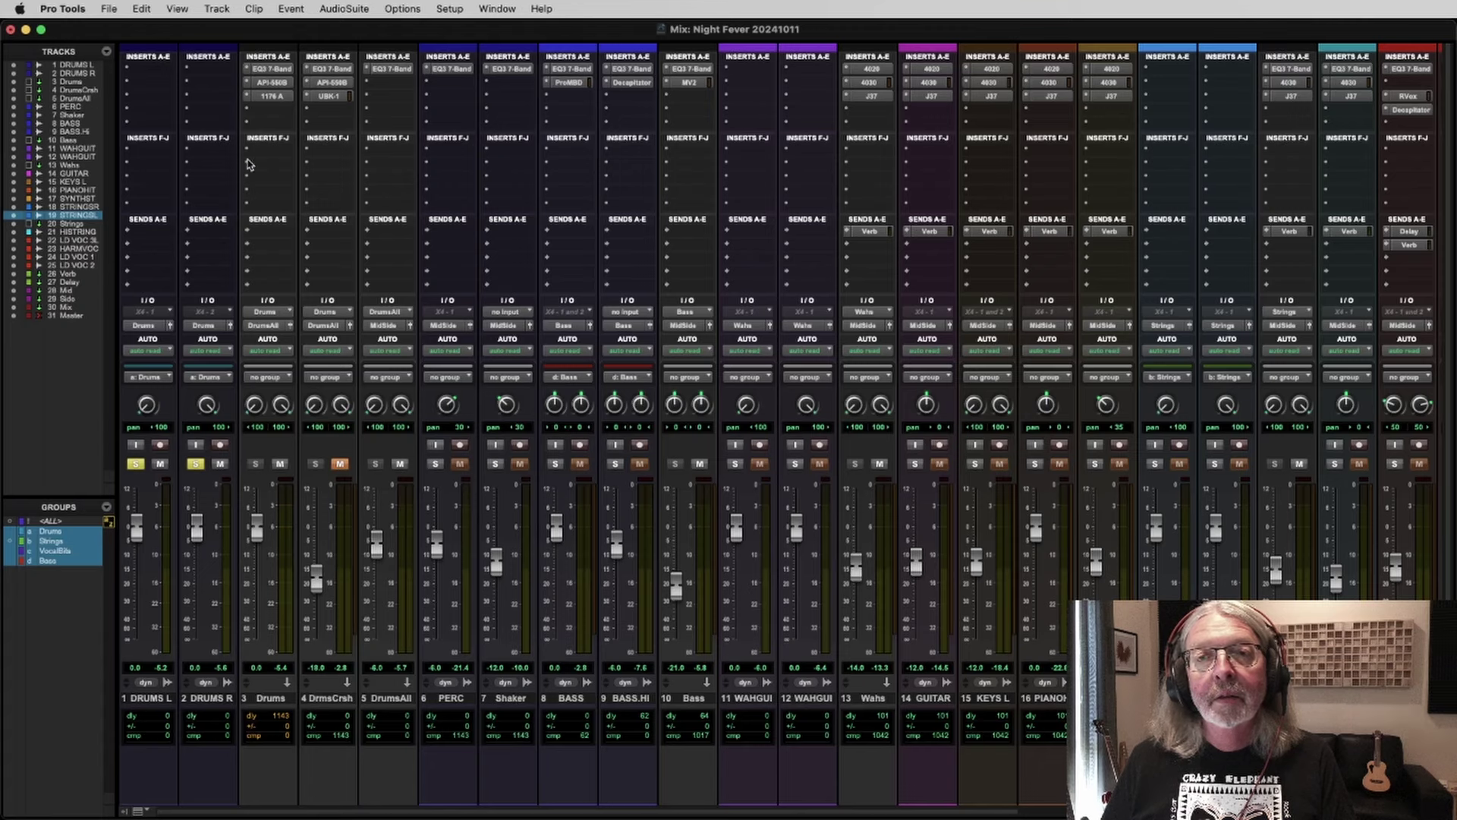
Step: Bypass the Drums track's three inserts and re-enable them during playback, inspecting the EQ3 7-Band and API-550B settings
left_click_drag(272, 72, 276, 99)
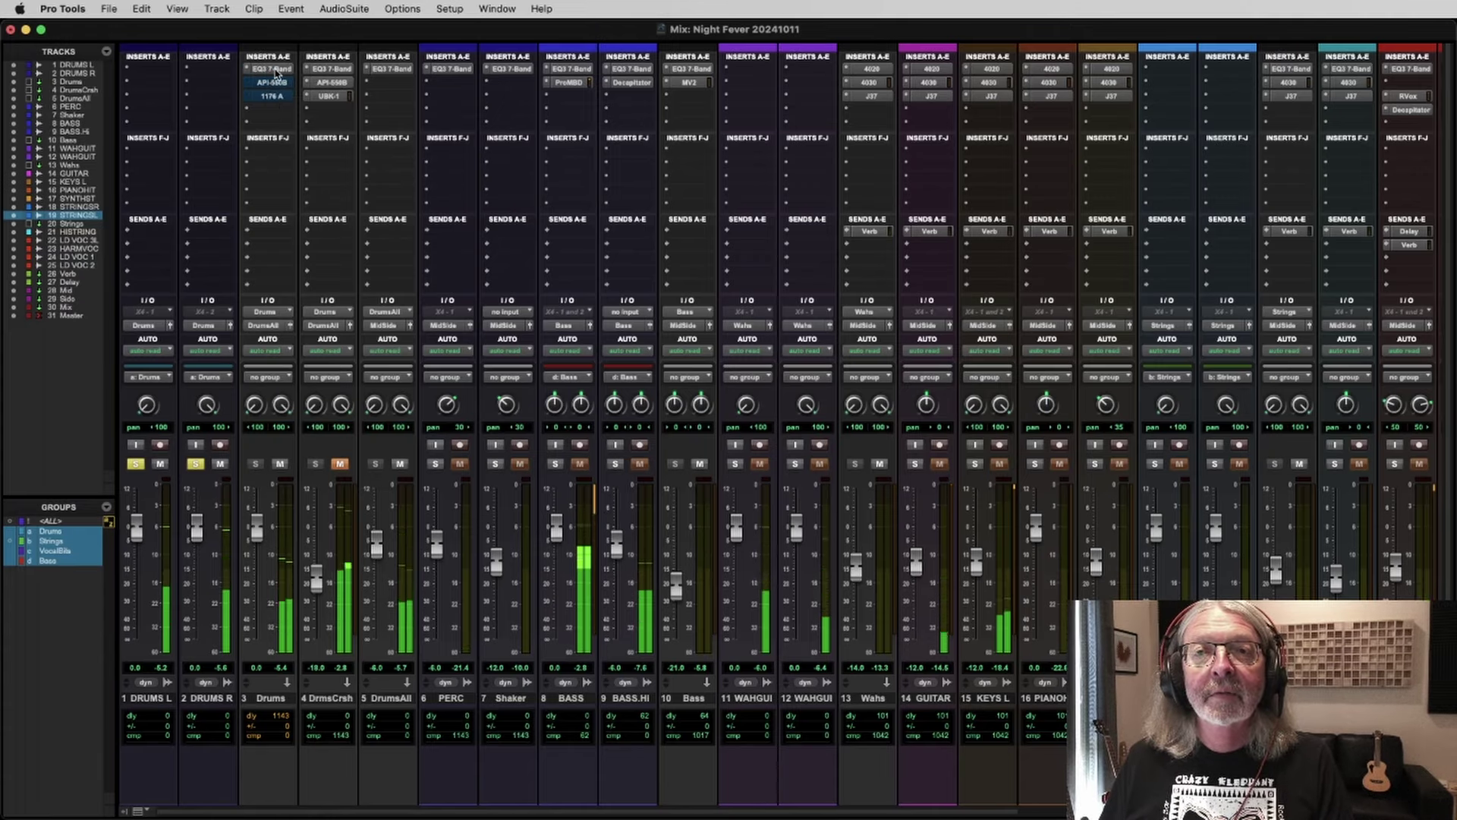
left_click(274, 69)
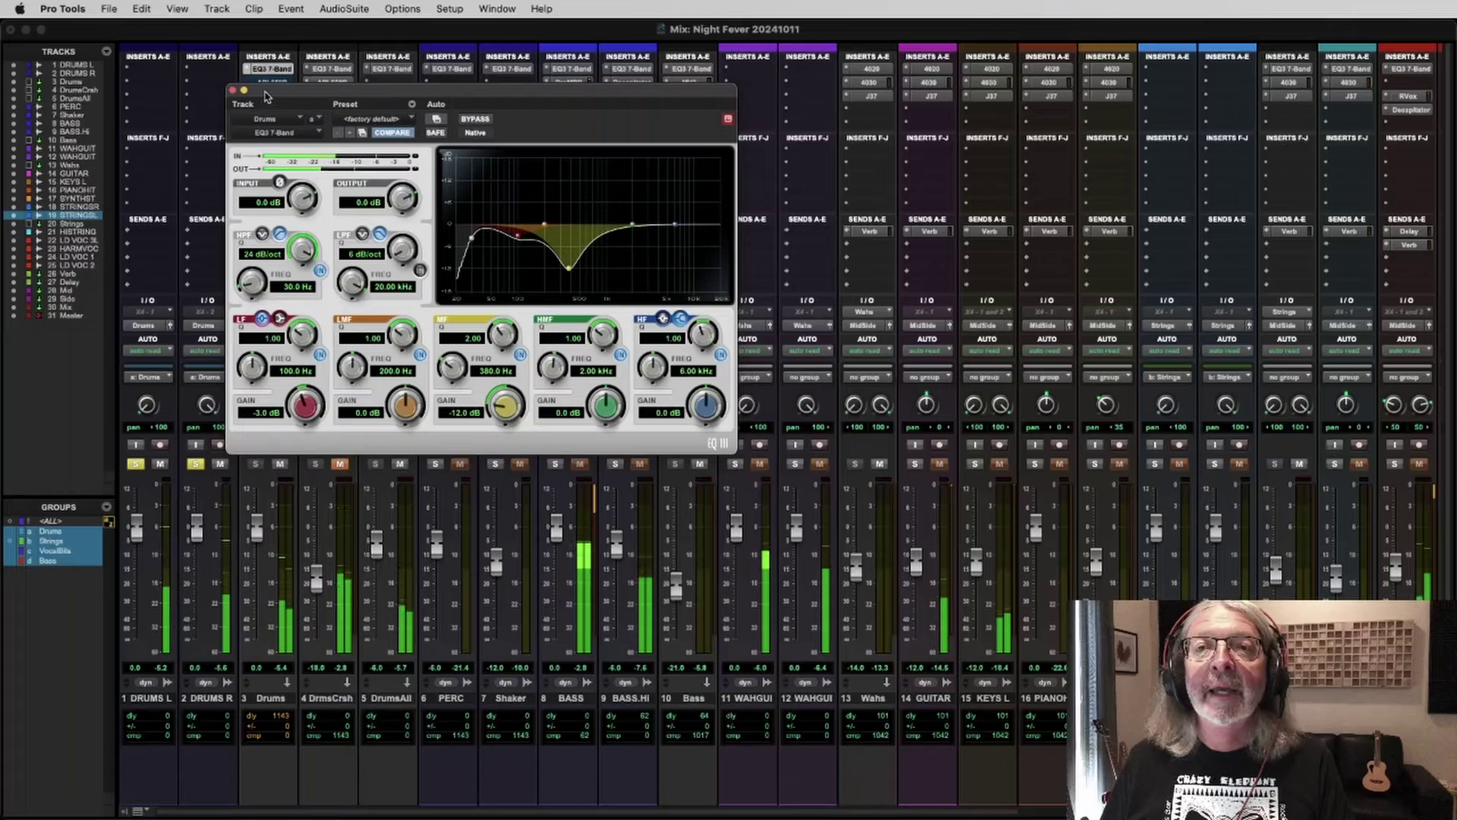
left_click_drag(265, 95, 473, 82)
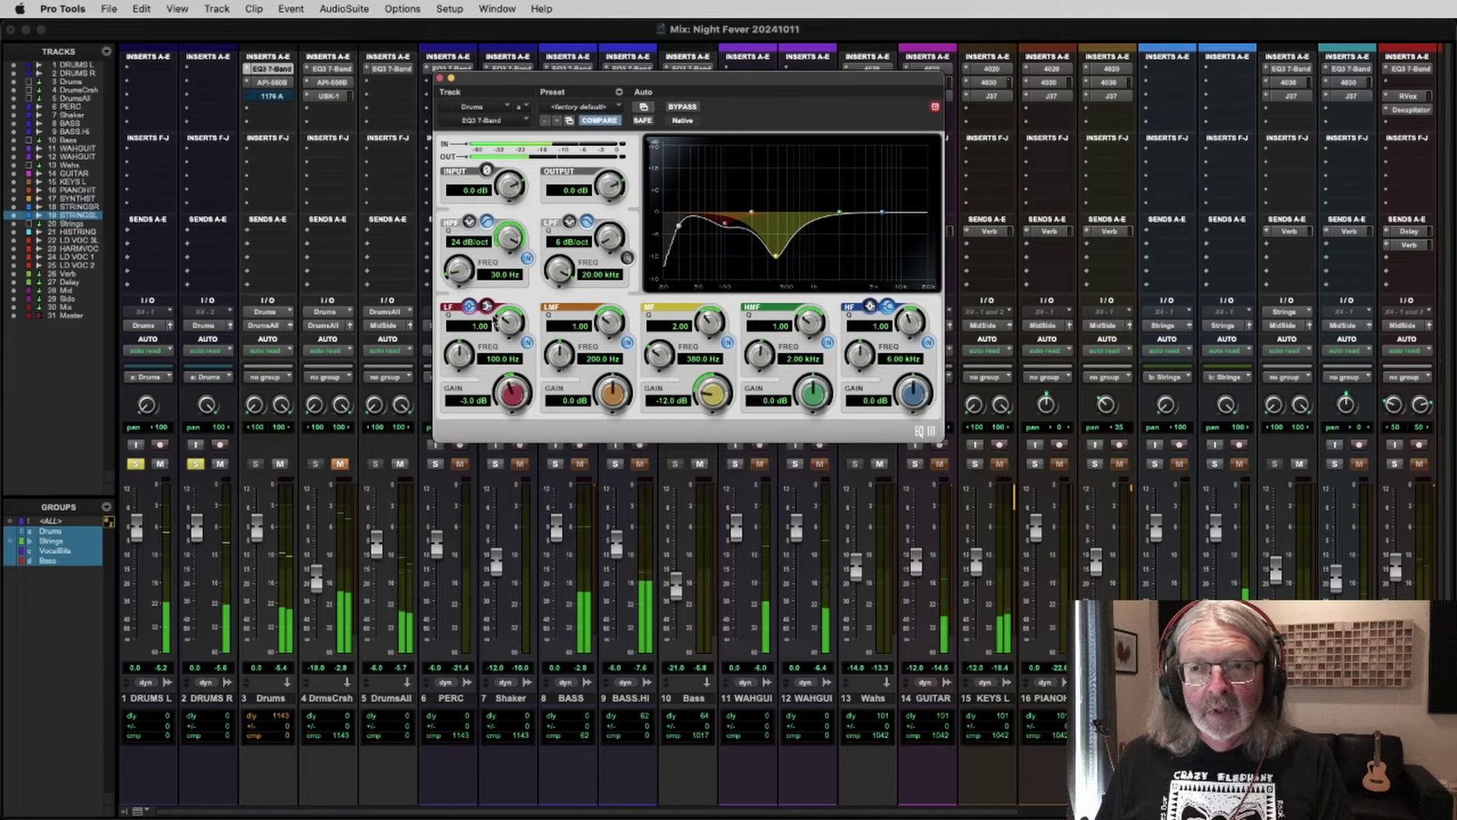
left_click(271, 84)
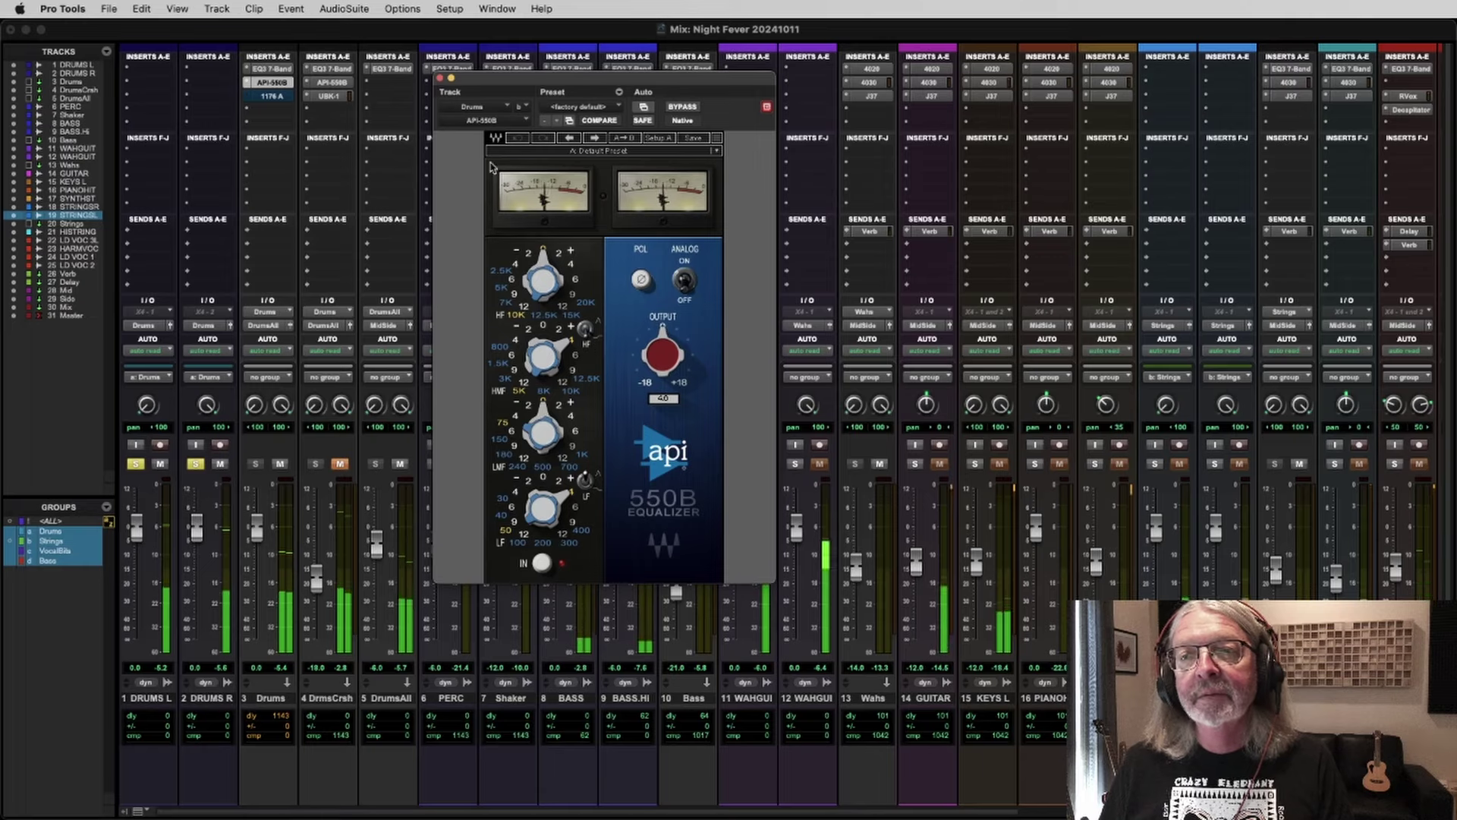
left_click(439, 78)
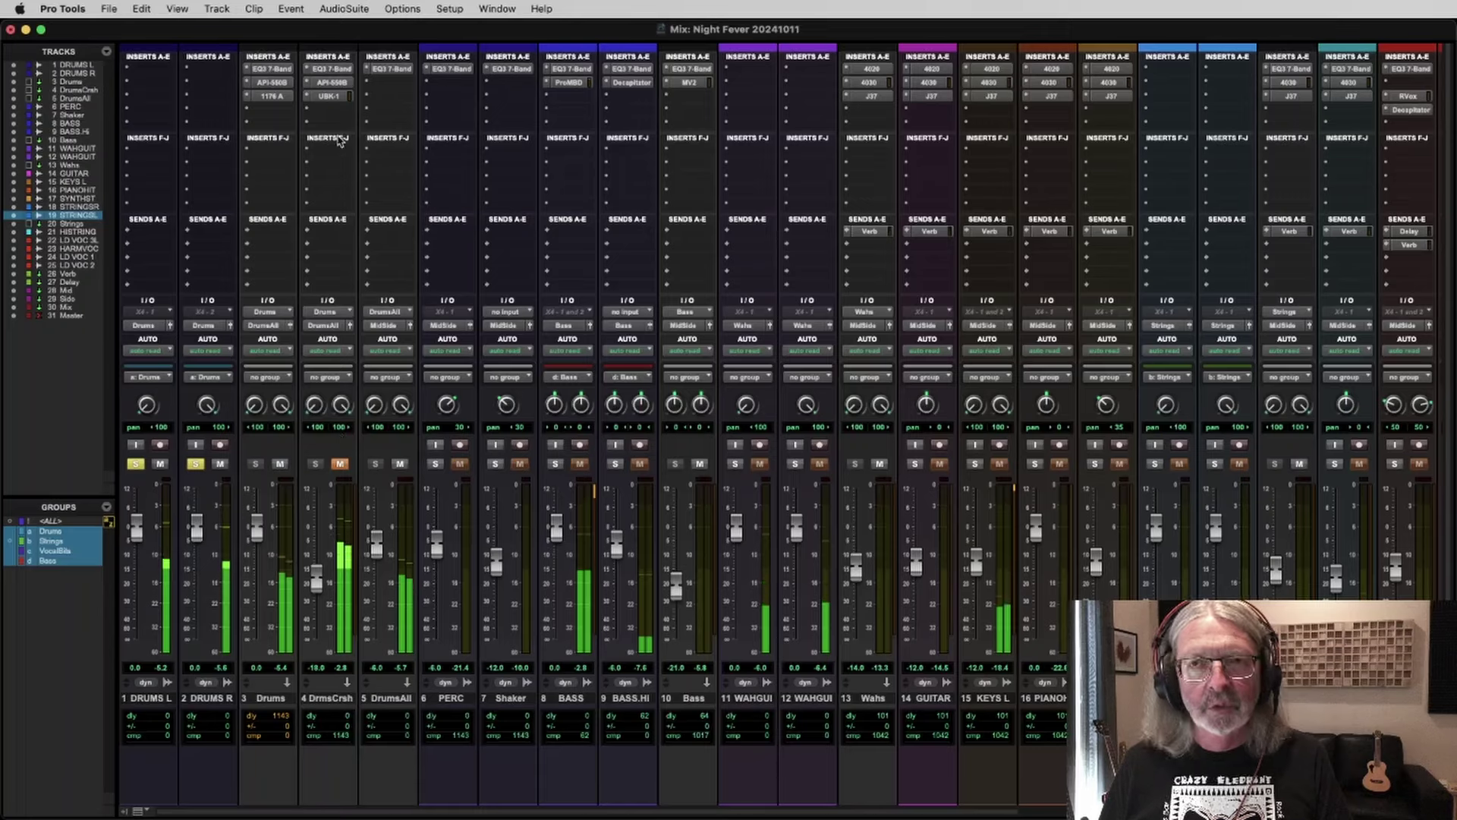
Step: Inspect the UBK-1 compressor on DrumsCrush, unmute that track to hear it, and clear the drum solo
left_click(328, 96)
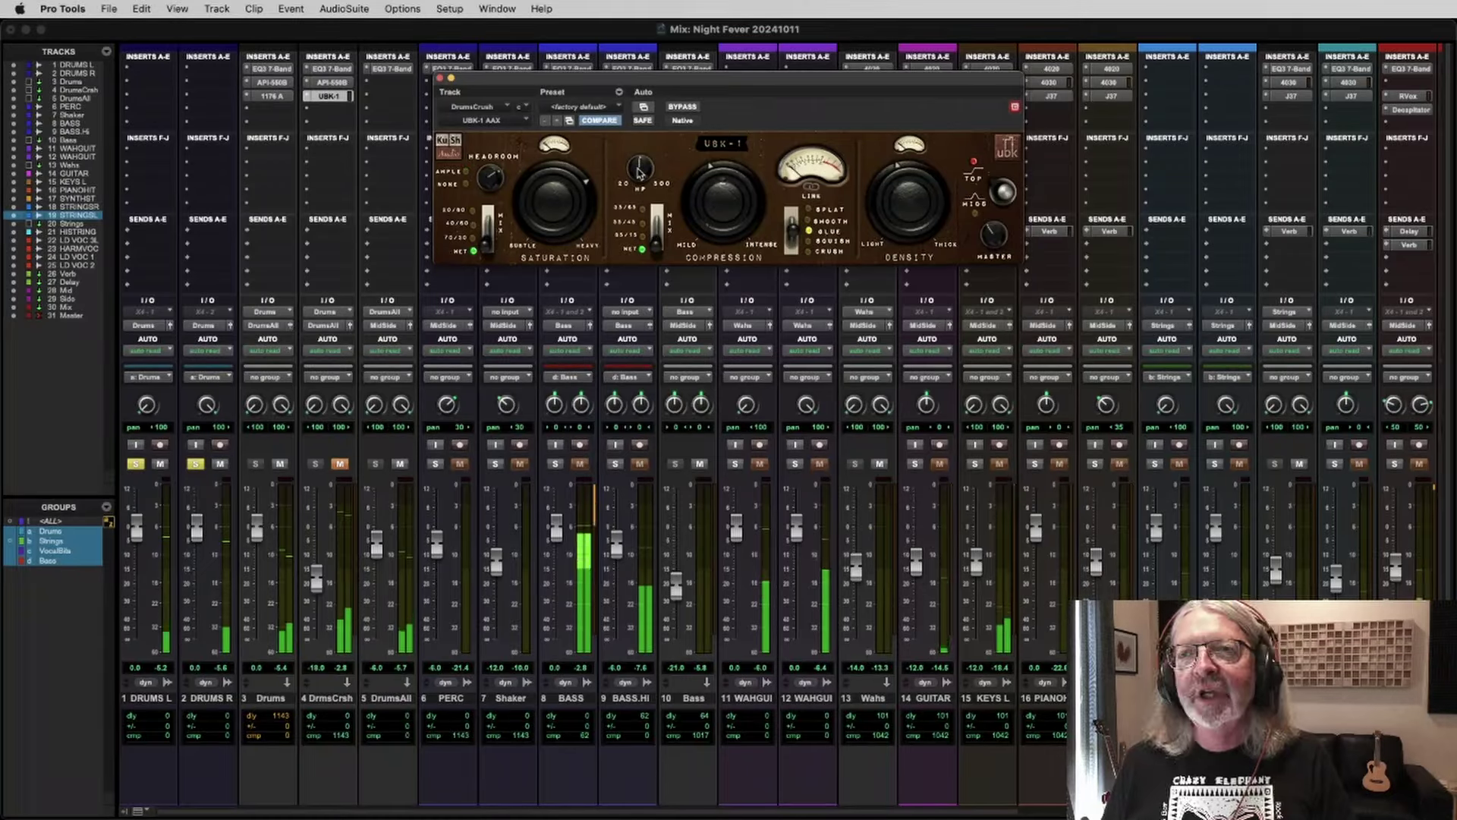
left_click(342, 464)
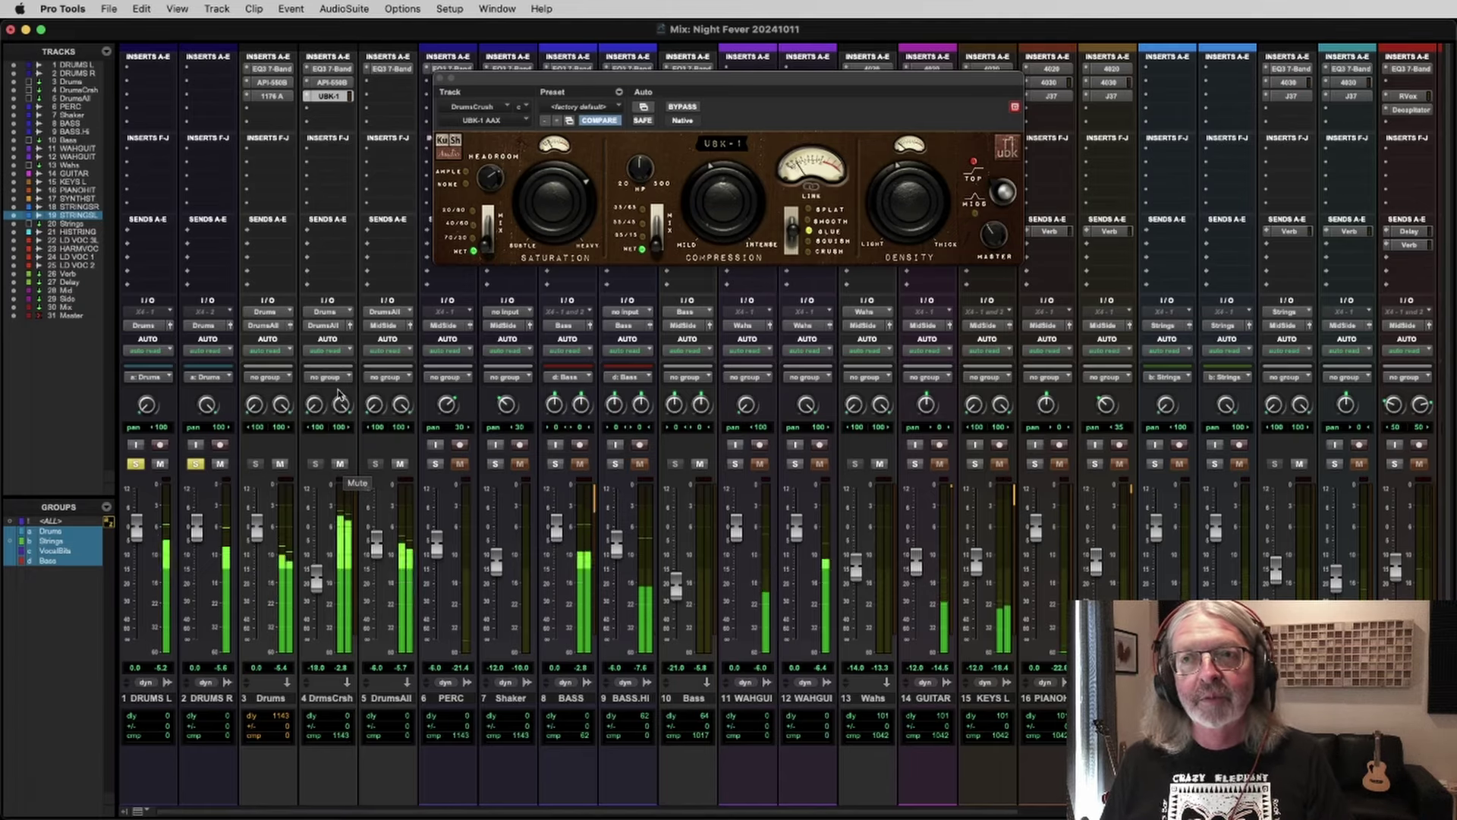
left_click(438, 78)
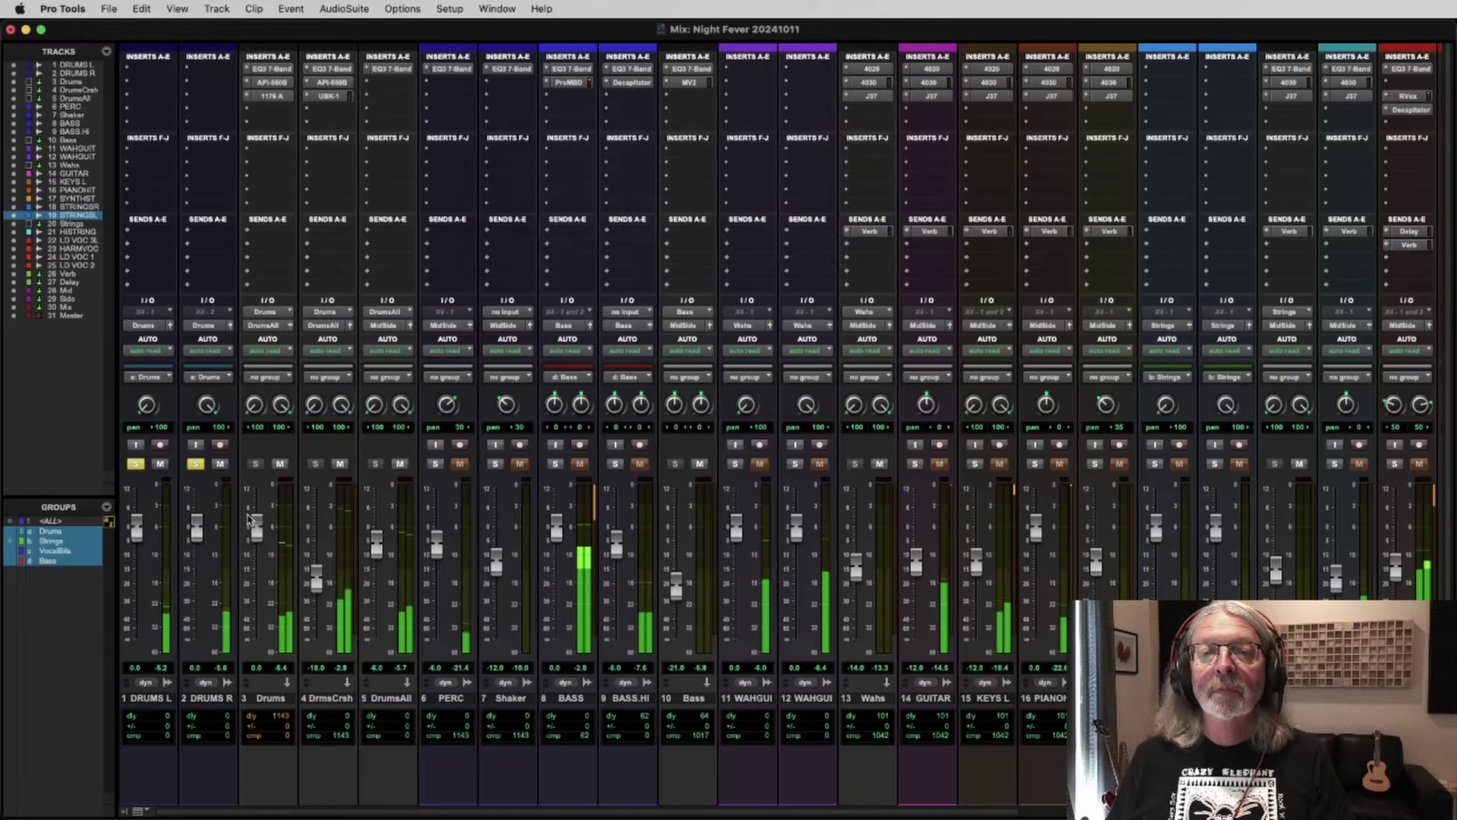
left_click(195, 464)
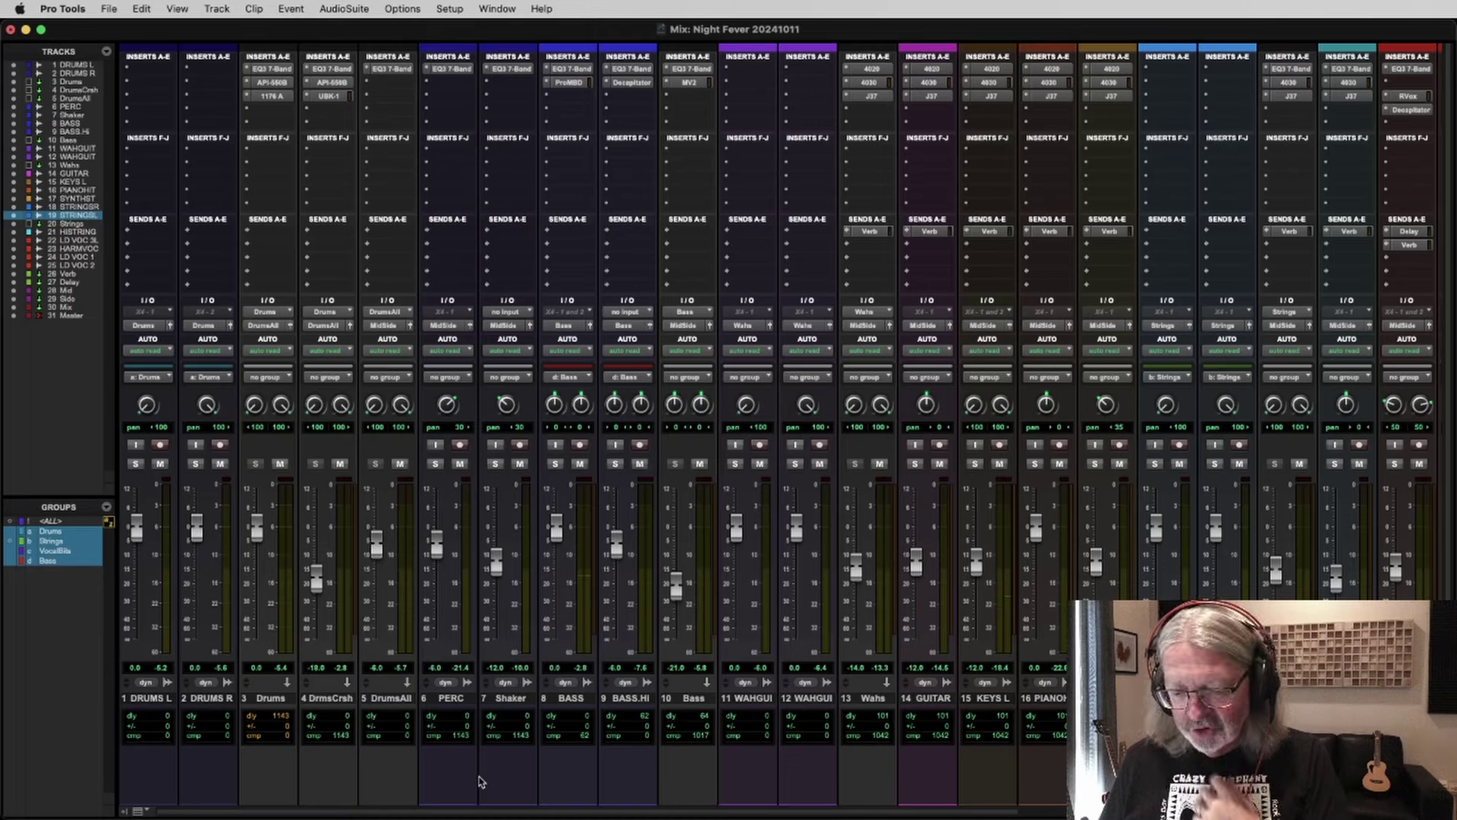
Step: Audition the PERC-01 clip from the timeline with the PERC track soloed, and clear the solo when finished
key("super+equal")
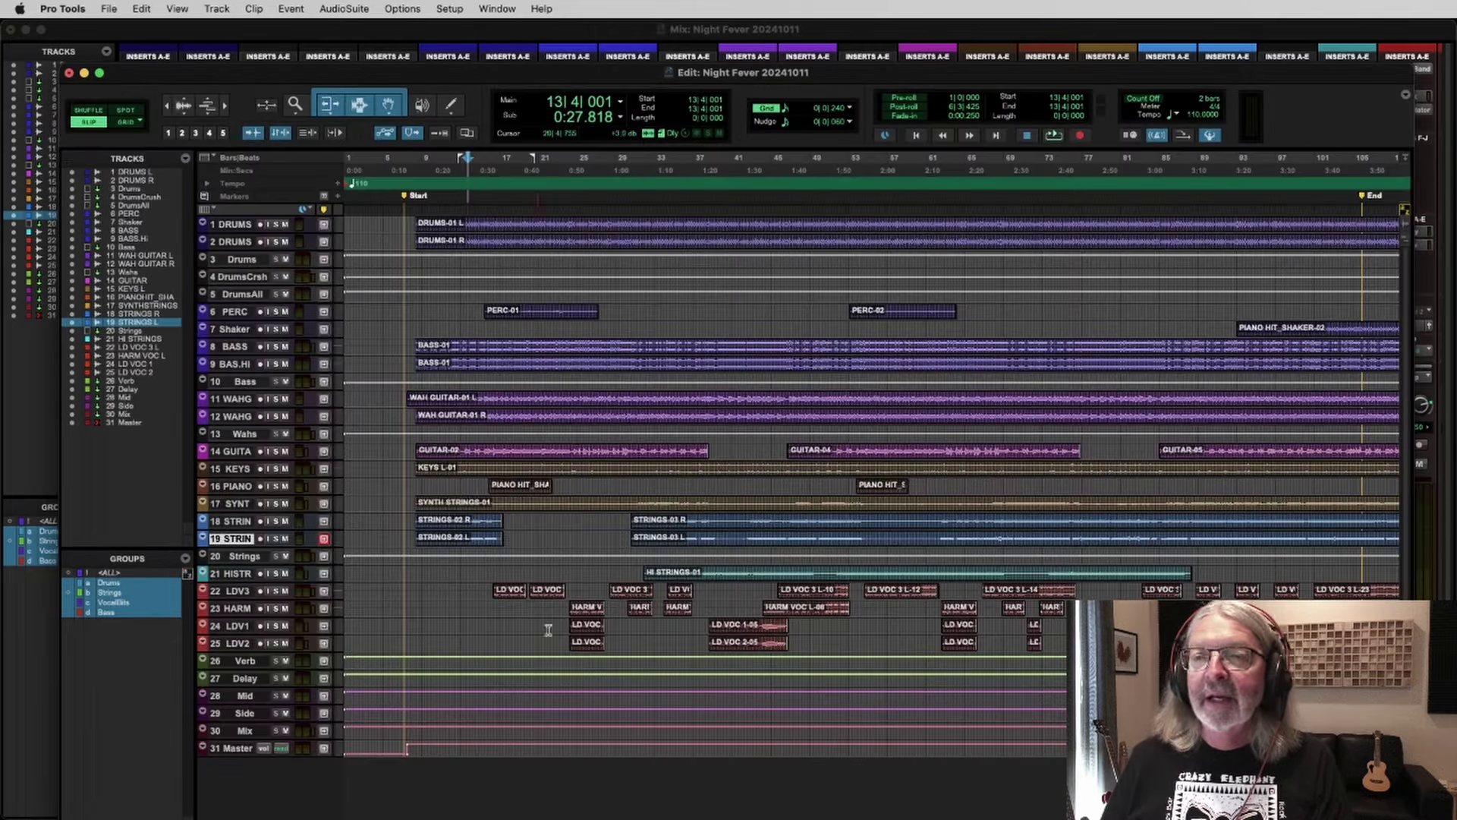
left_click(543, 320)
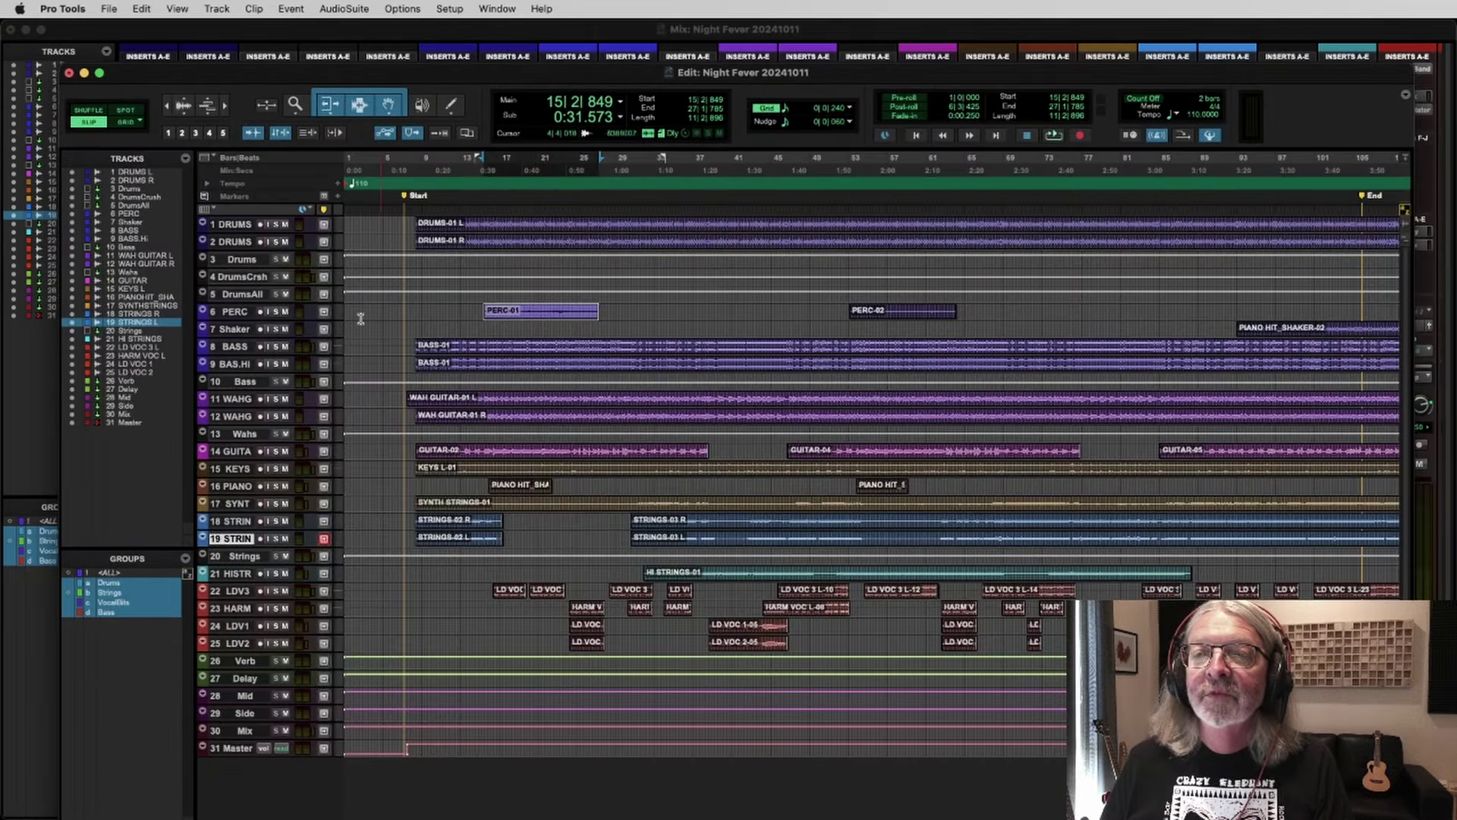
left_click(275, 312)
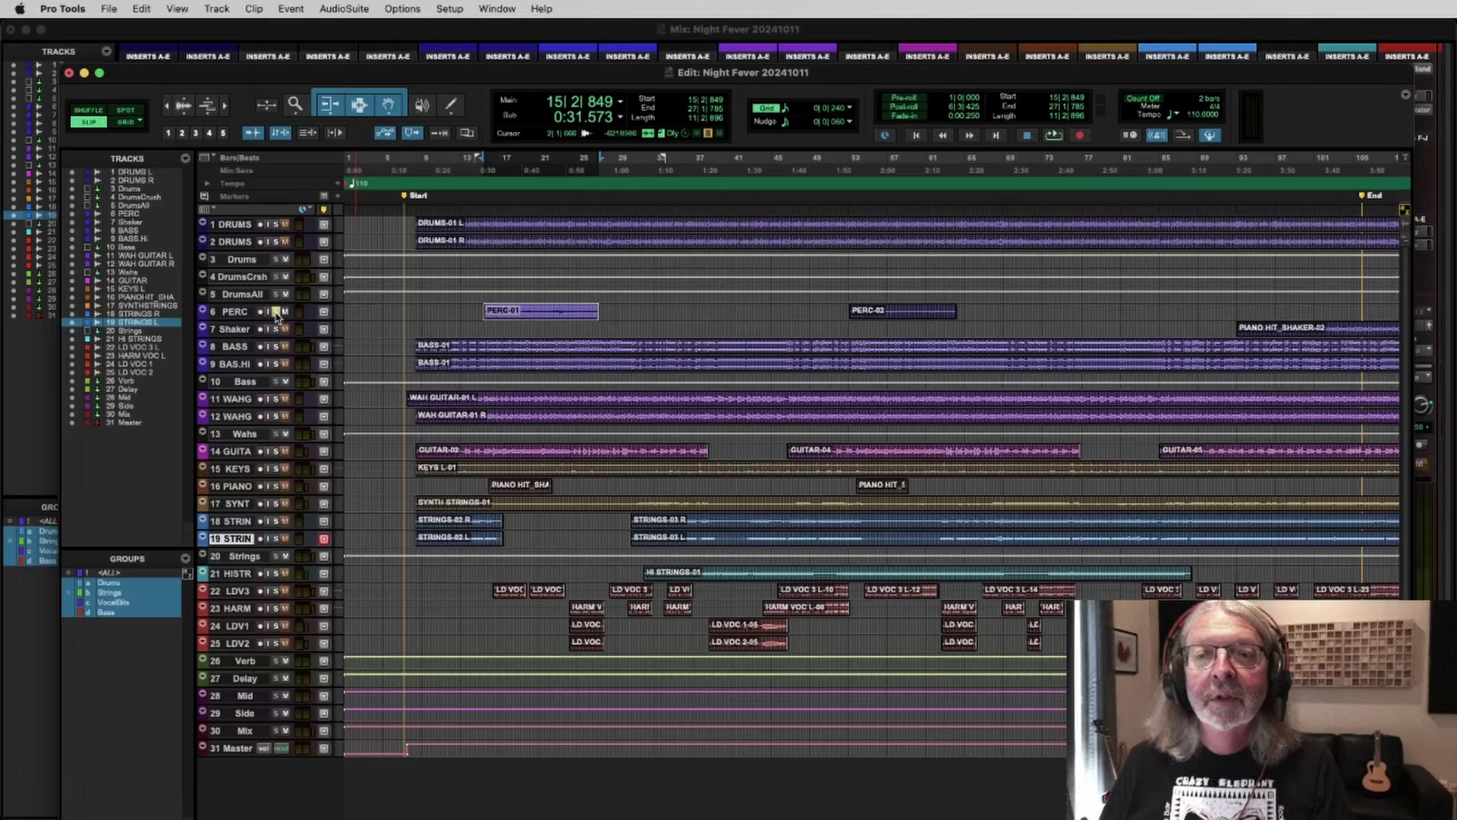
key("space")
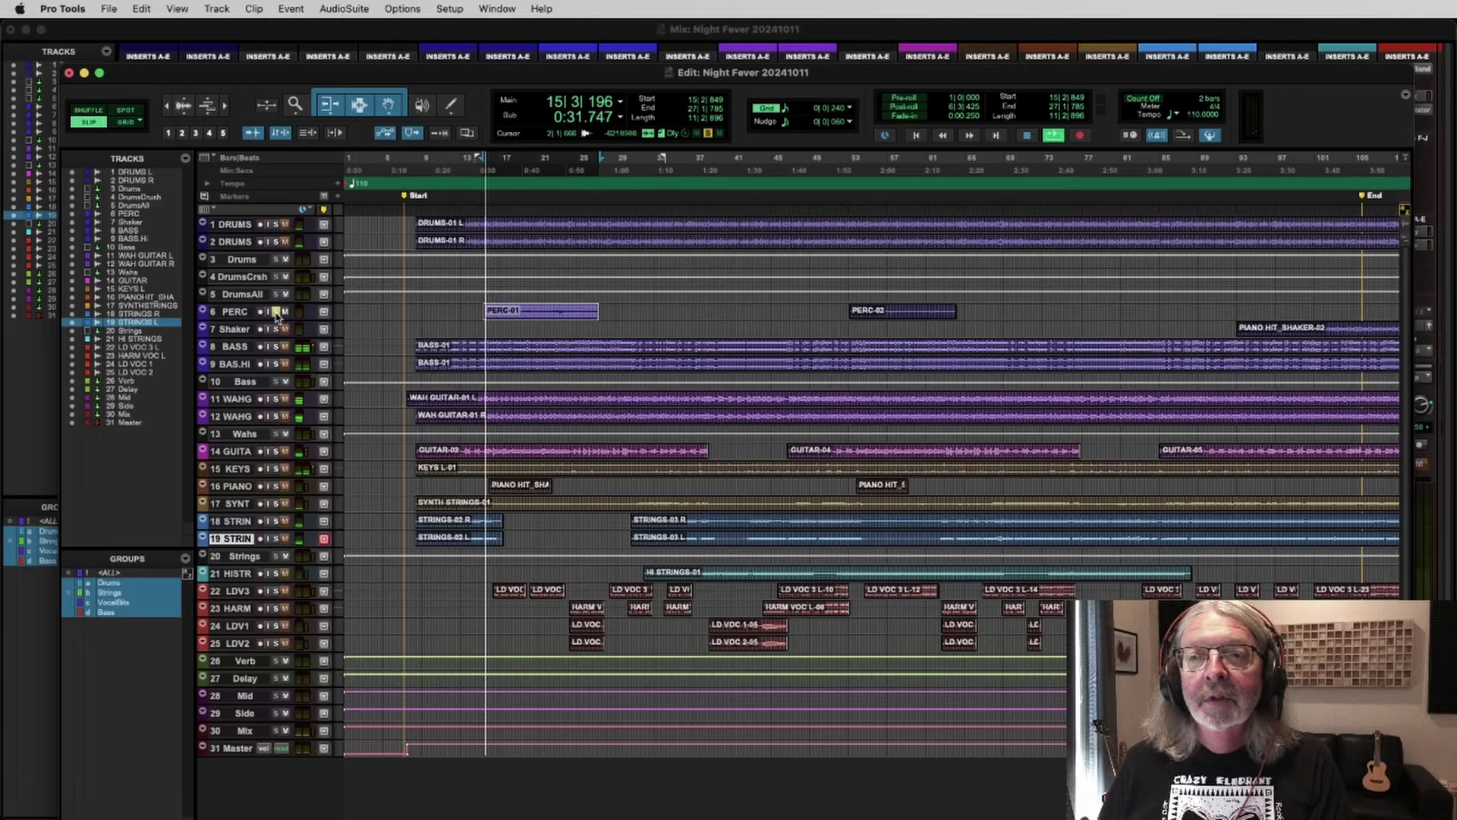
left_click(532, 312)
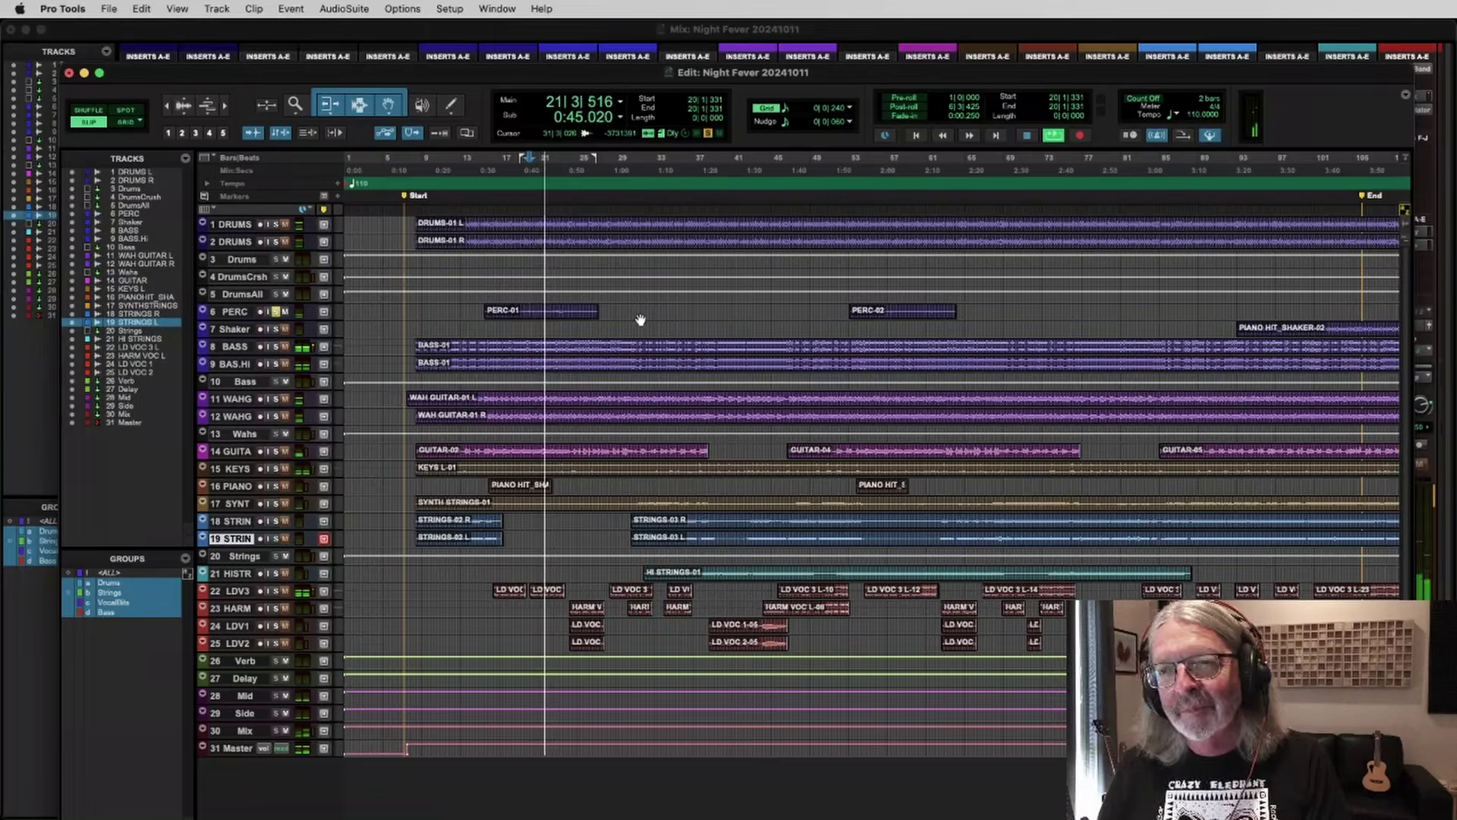
key("space")
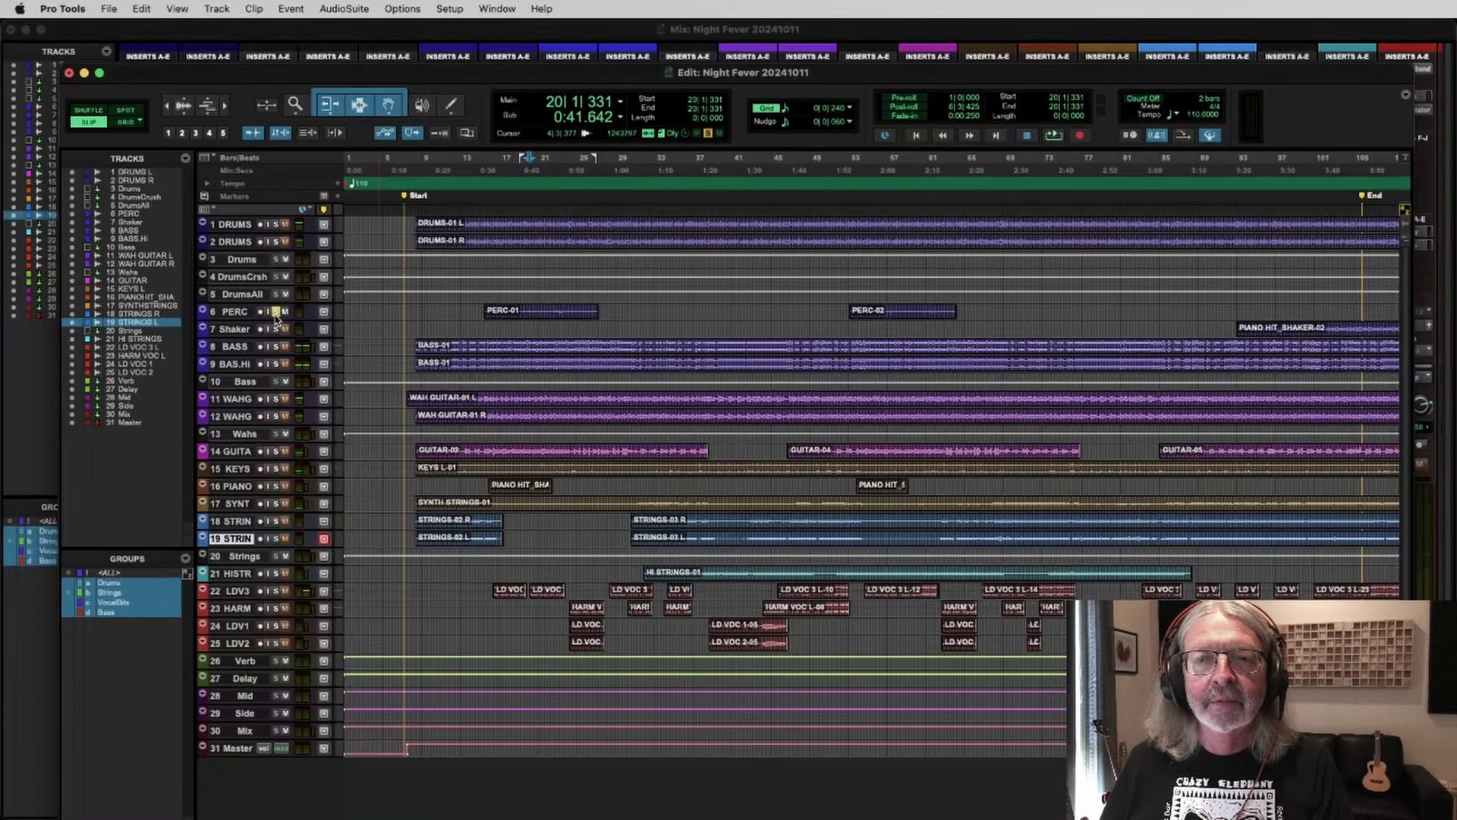
left_click(275, 312)
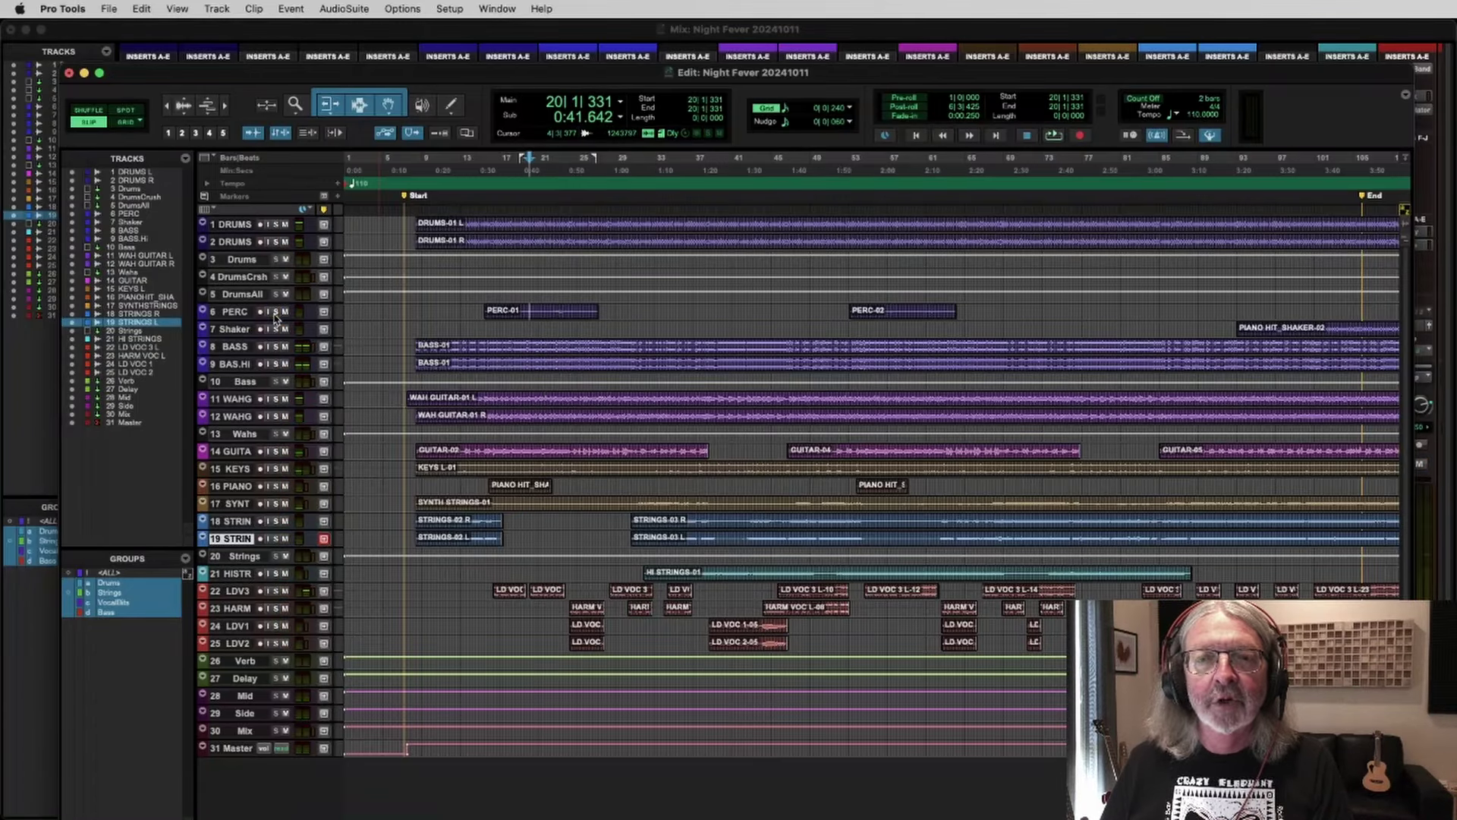
Step: Audition the Shaker track in solo from around bar 98 and clear its solo when finished
left_click(1296, 328)
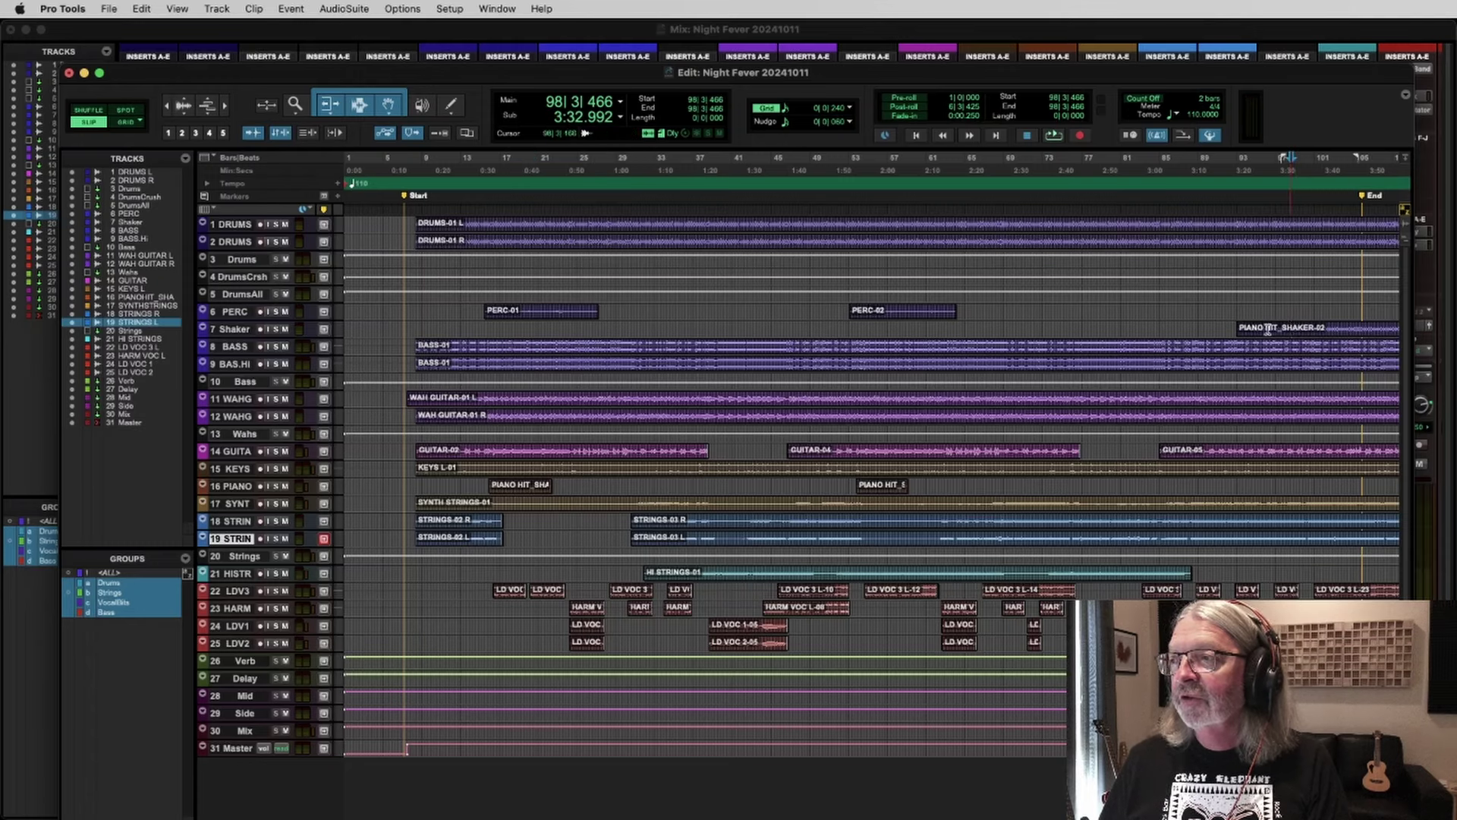
left_click(276, 329)
key("space")
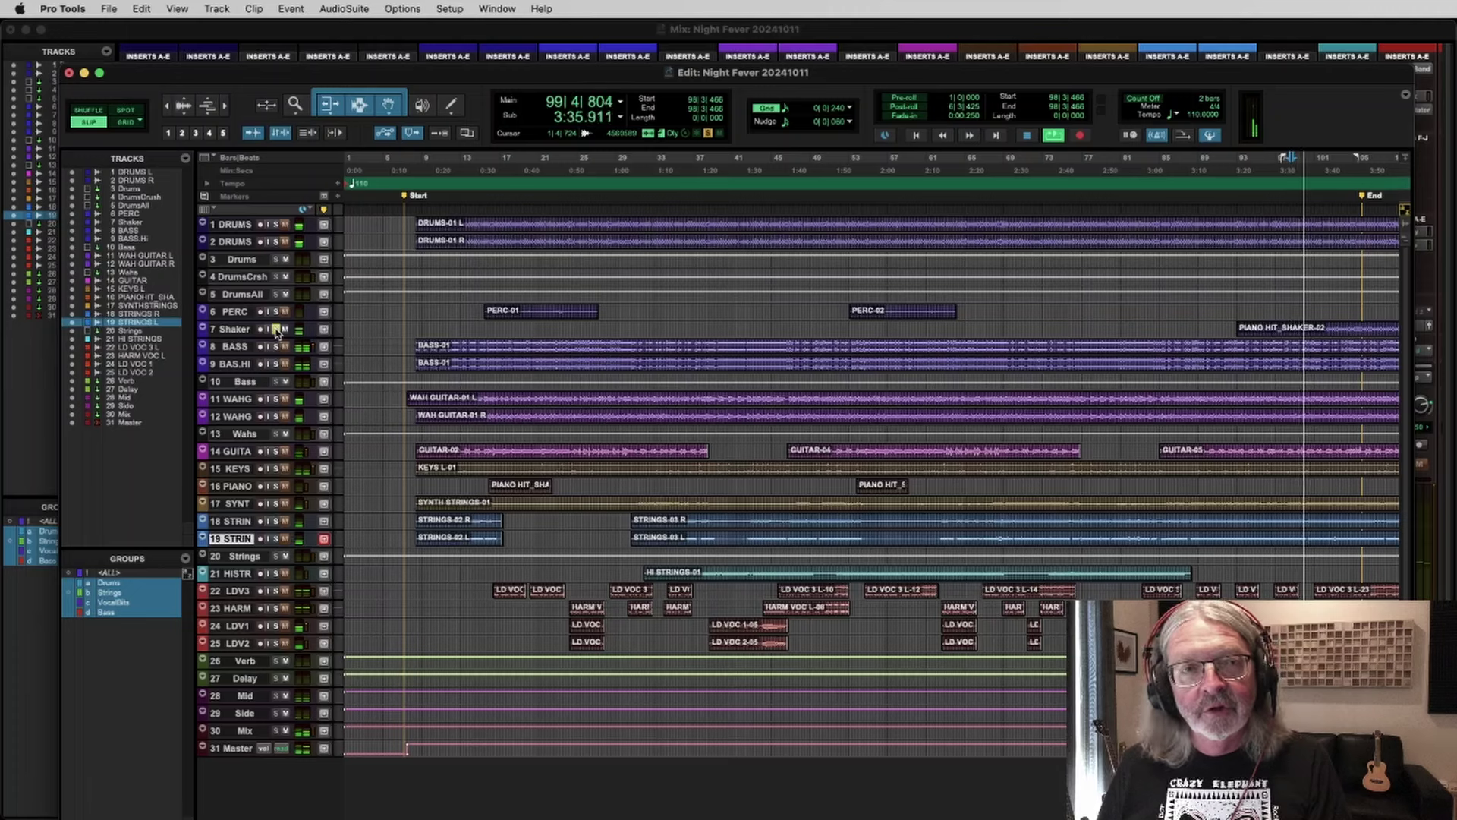
key("space")
left_click(276, 330)
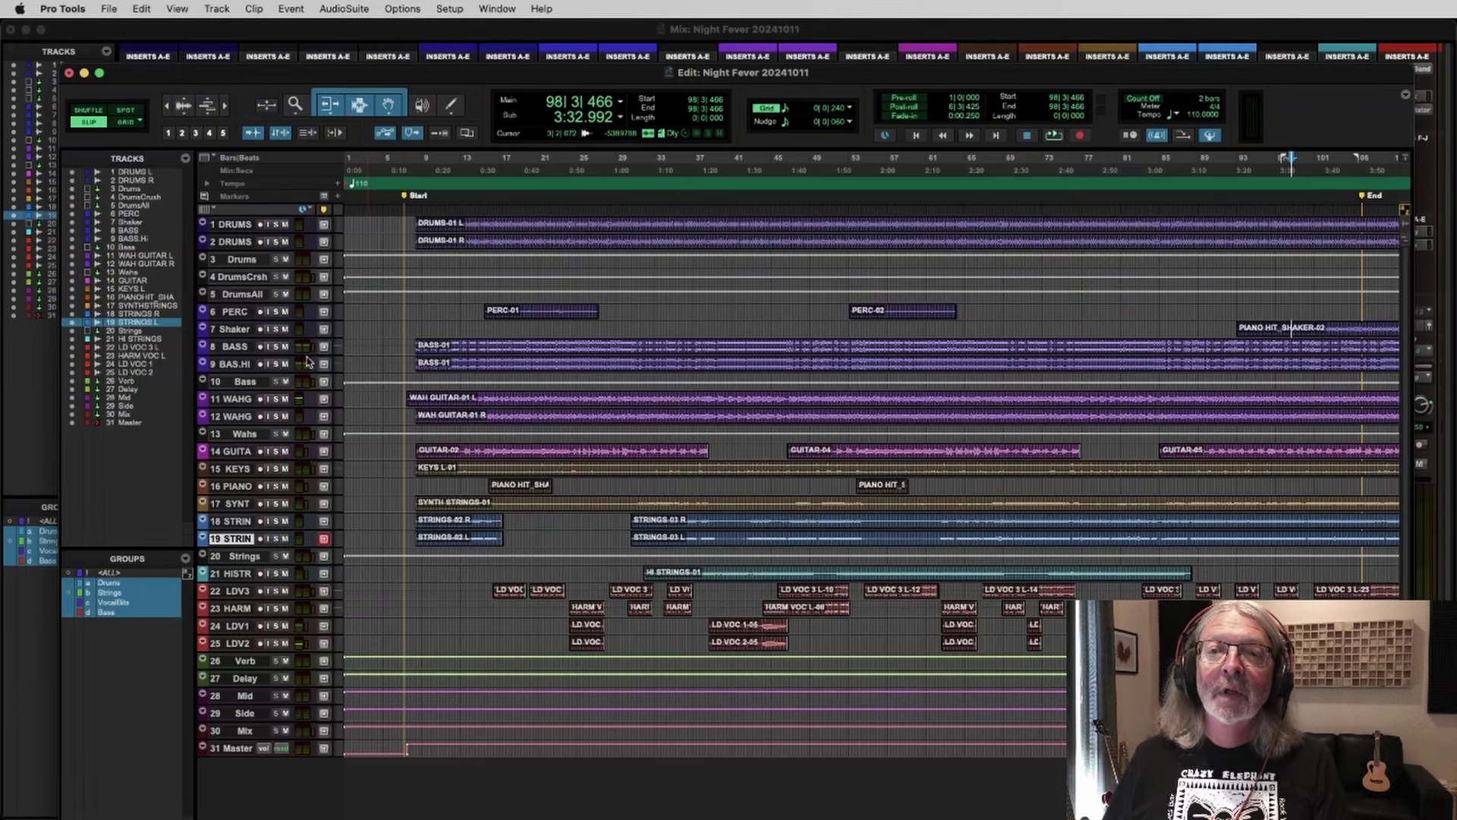
Step: Set playback to around bar 15 and solo only the BASS track, leaving BASS.Hi out of the solo
left_click(277, 346)
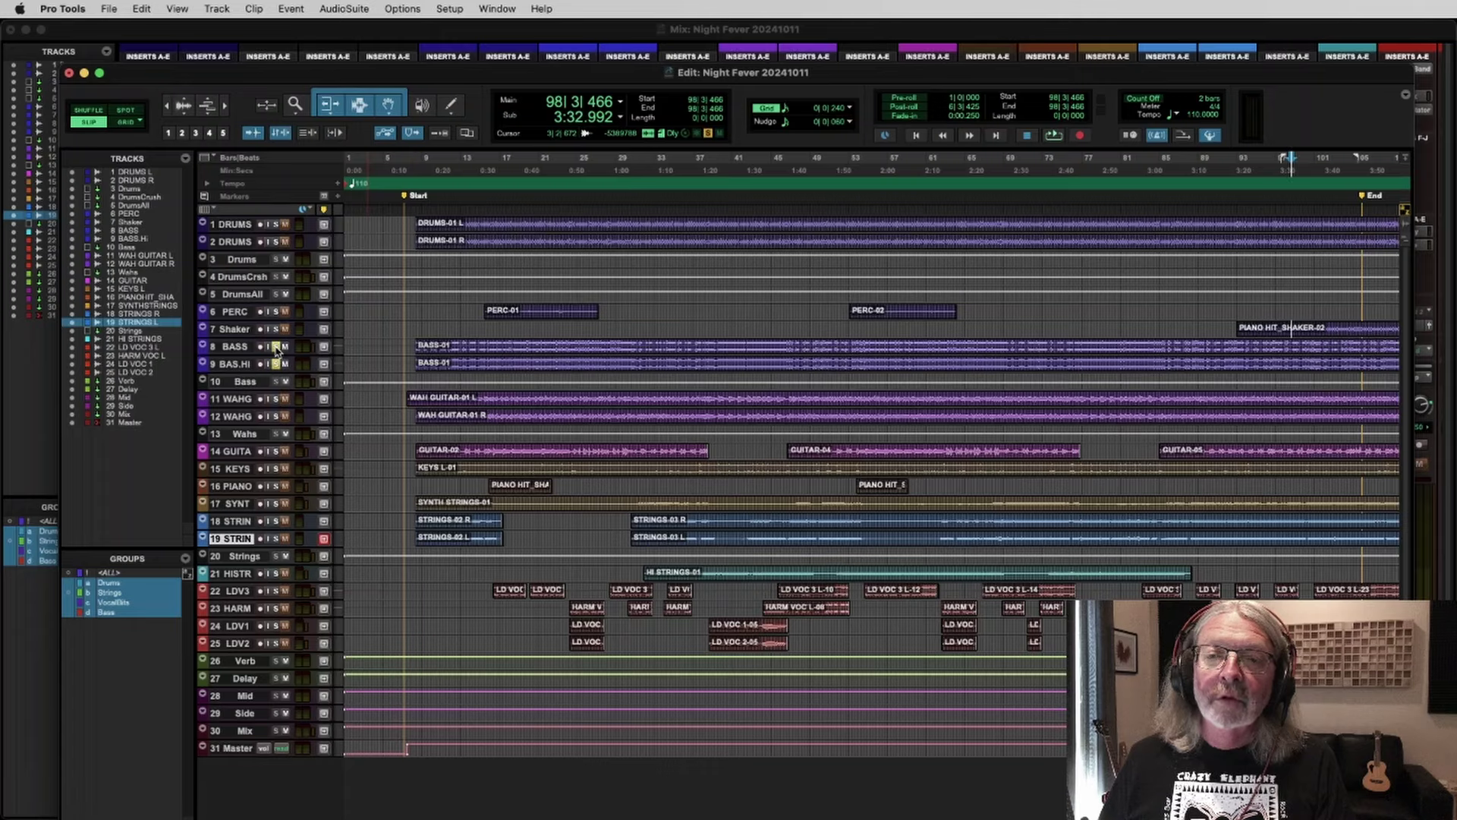
key("super+equal")
key("super+equal")
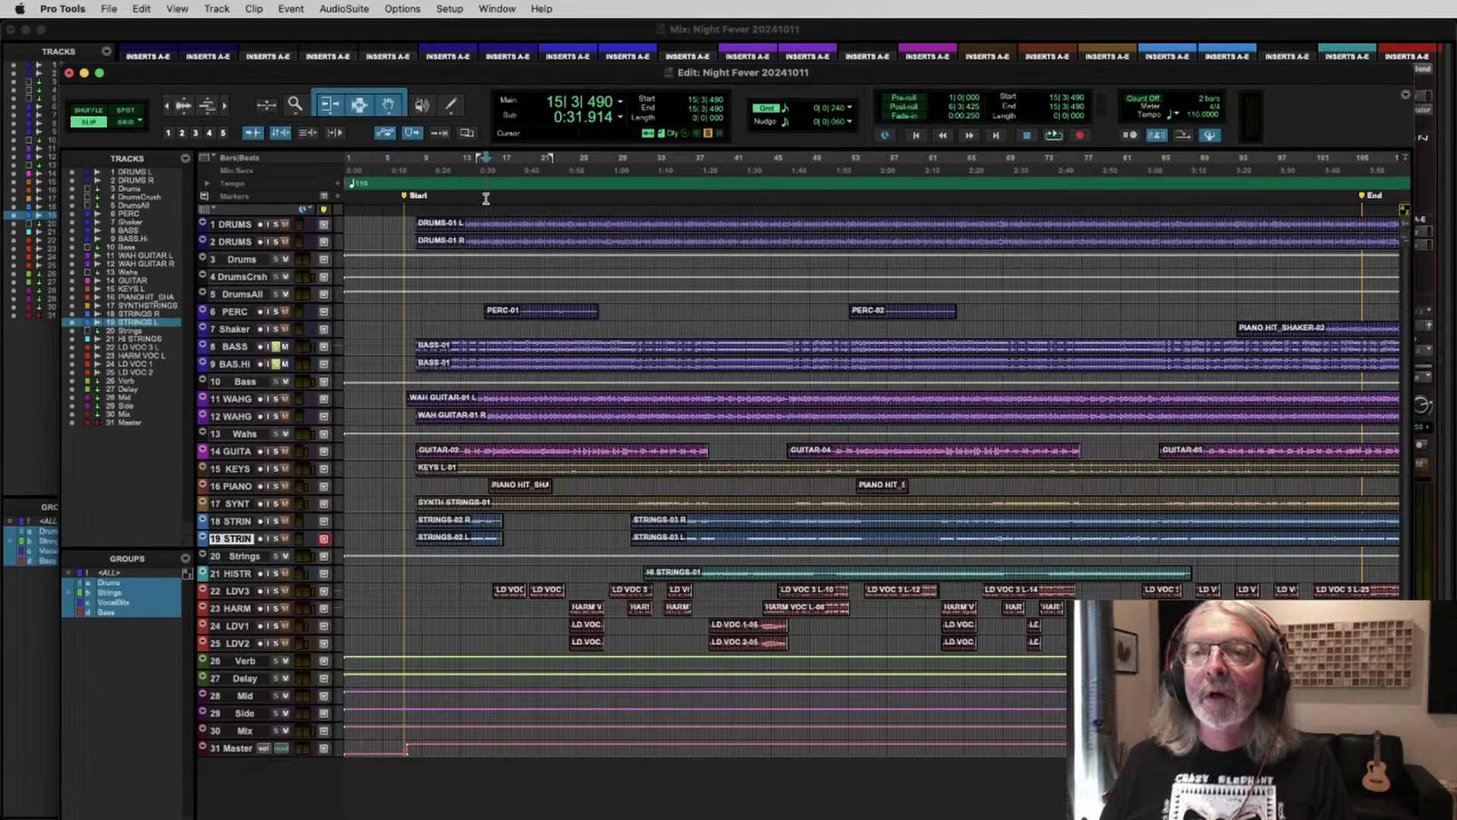
key("super+equal")
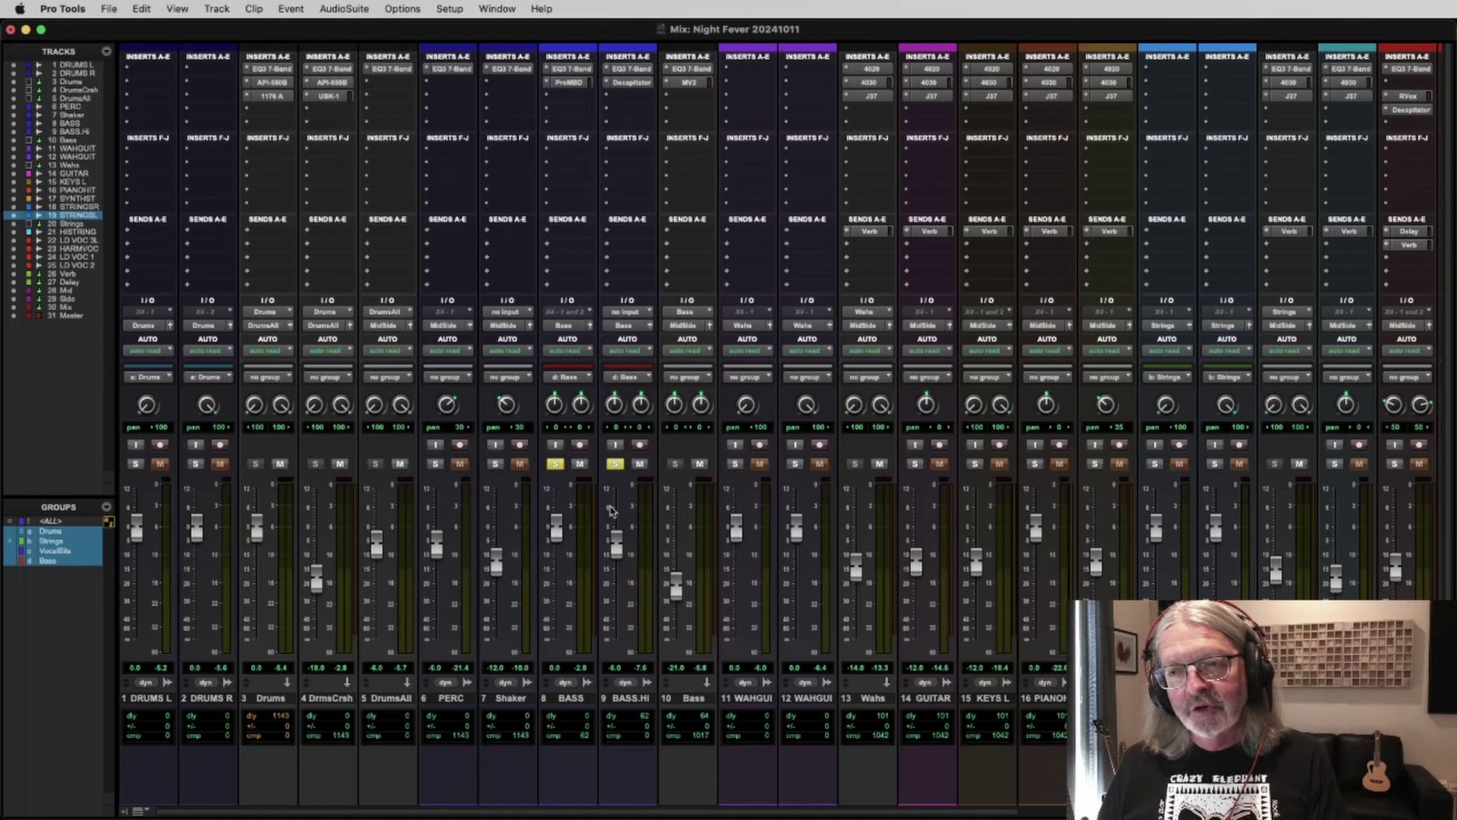
left_click(615, 464)
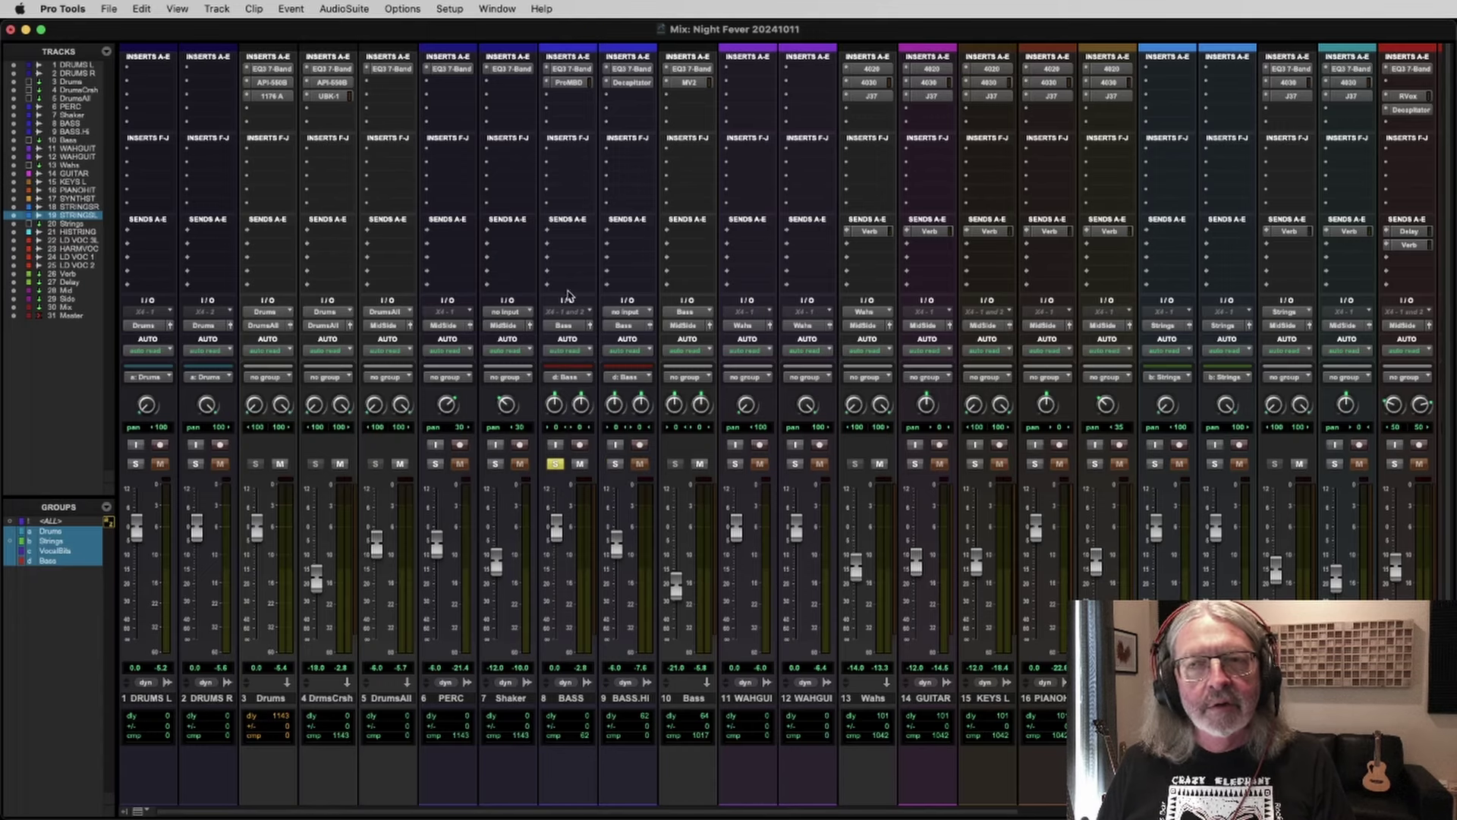
Step: Compare the soloed BASS track with its EQ3 7-Band and multiband dynamics inserts bypassed and active
left_click(574, 70)
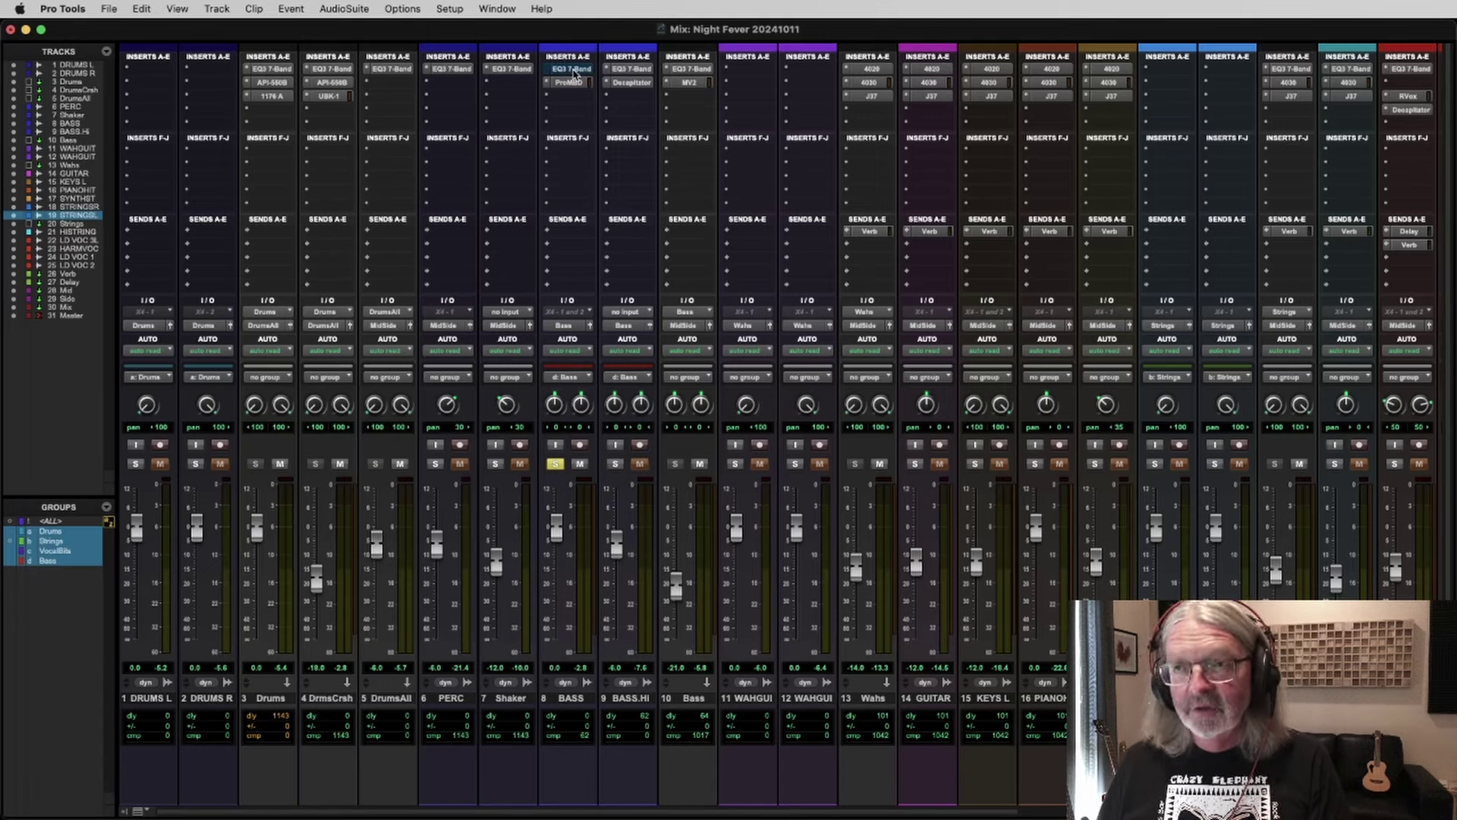
left_click(571, 83)
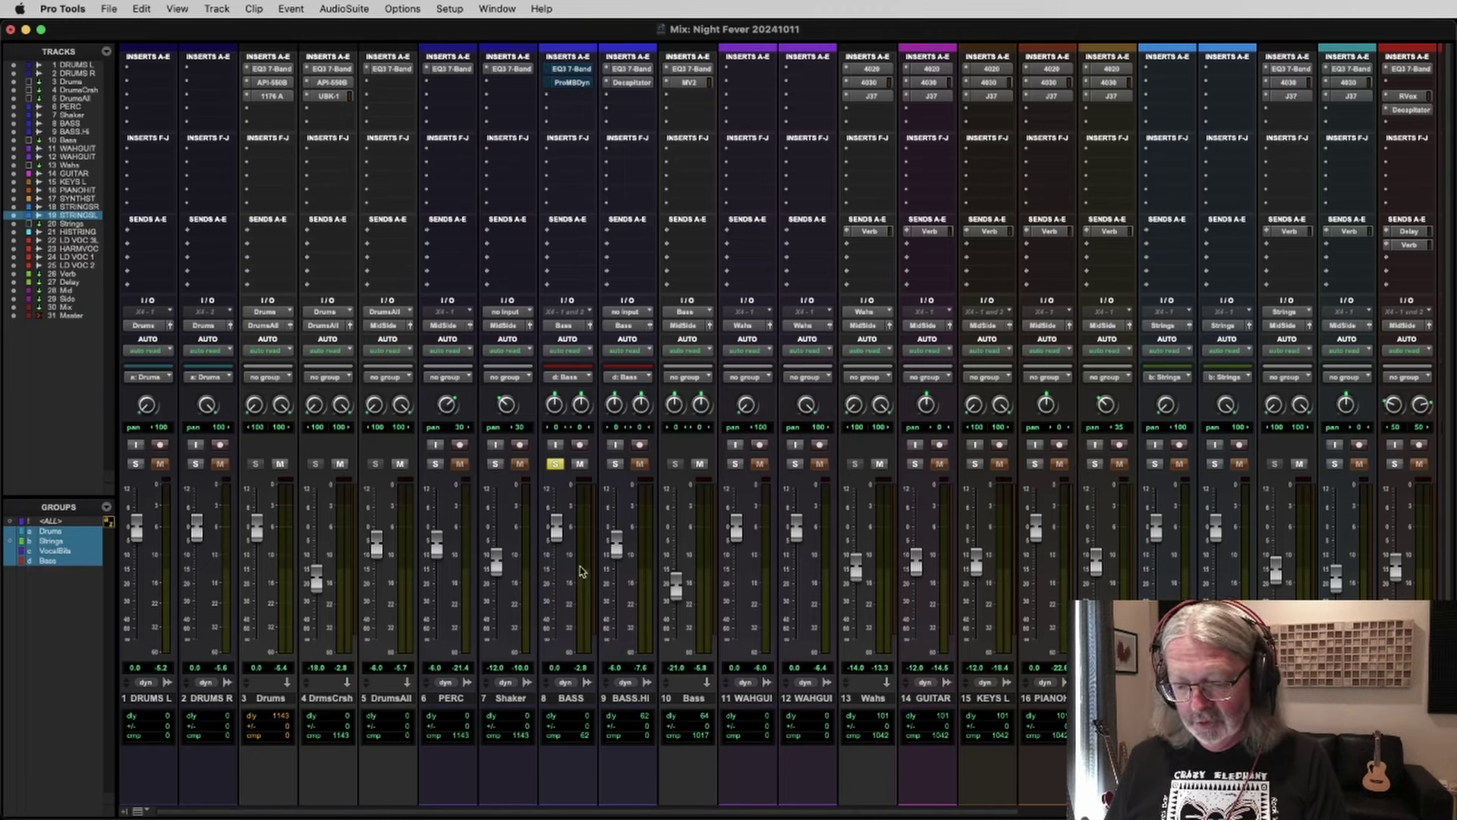
key("space")
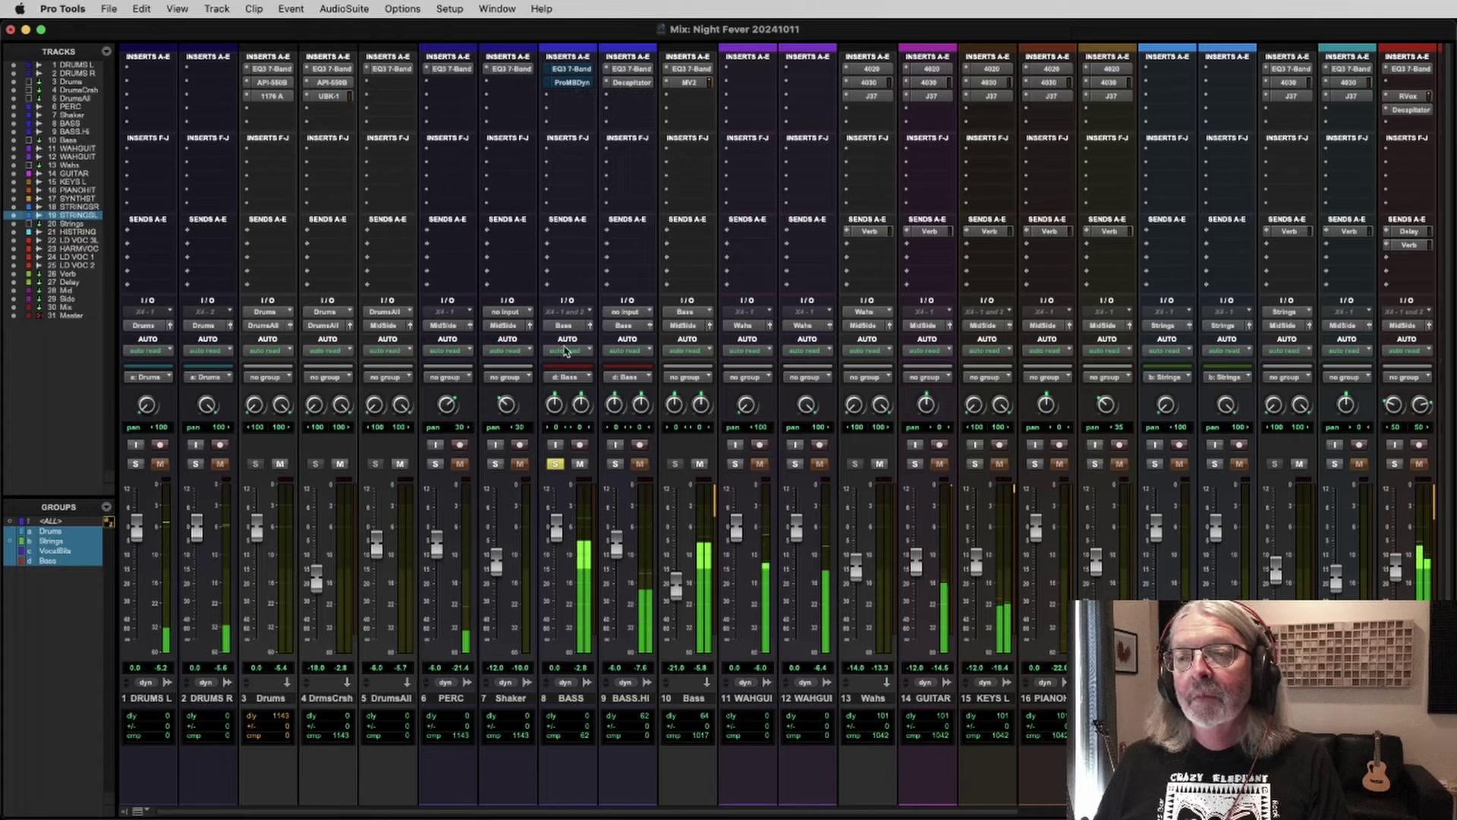
key("space")
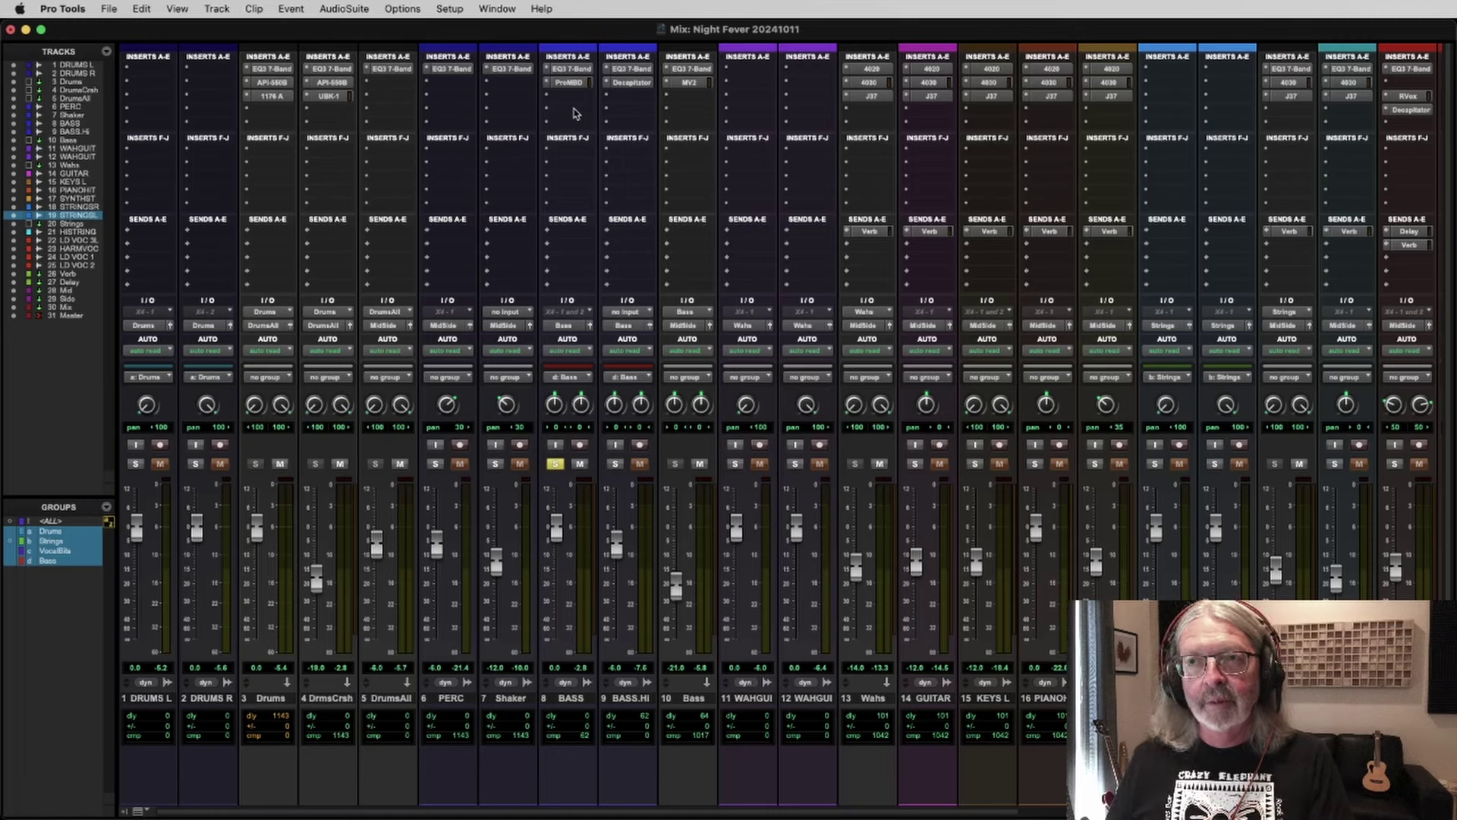
key("space")
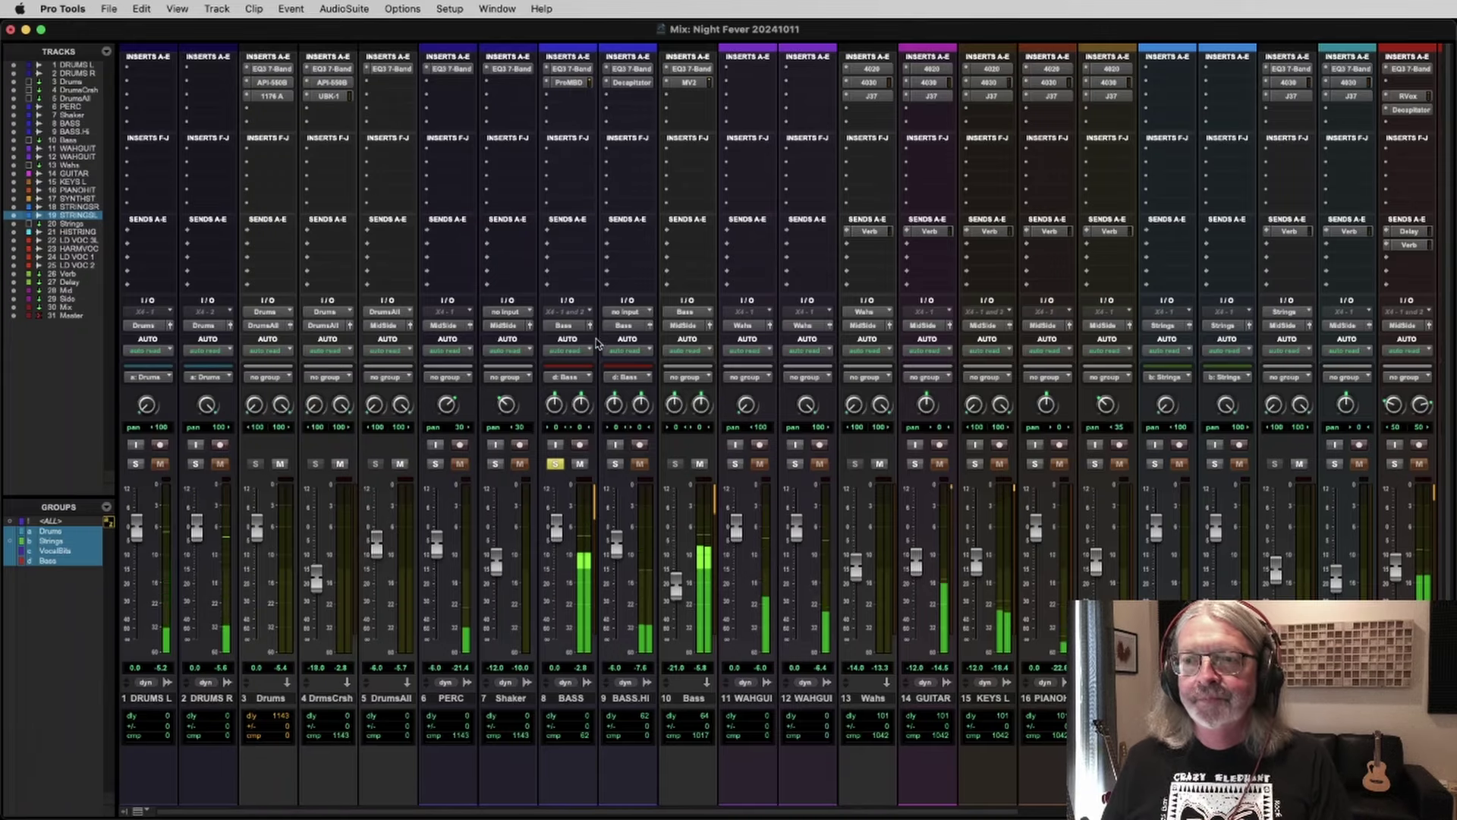
Step: Switch the solo from BASS to BASS.Hi only and inspect the EQ3 7-Band settings on BASS.Hi
left_click(555, 464)
left_click(554, 463)
left_click(615, 464)
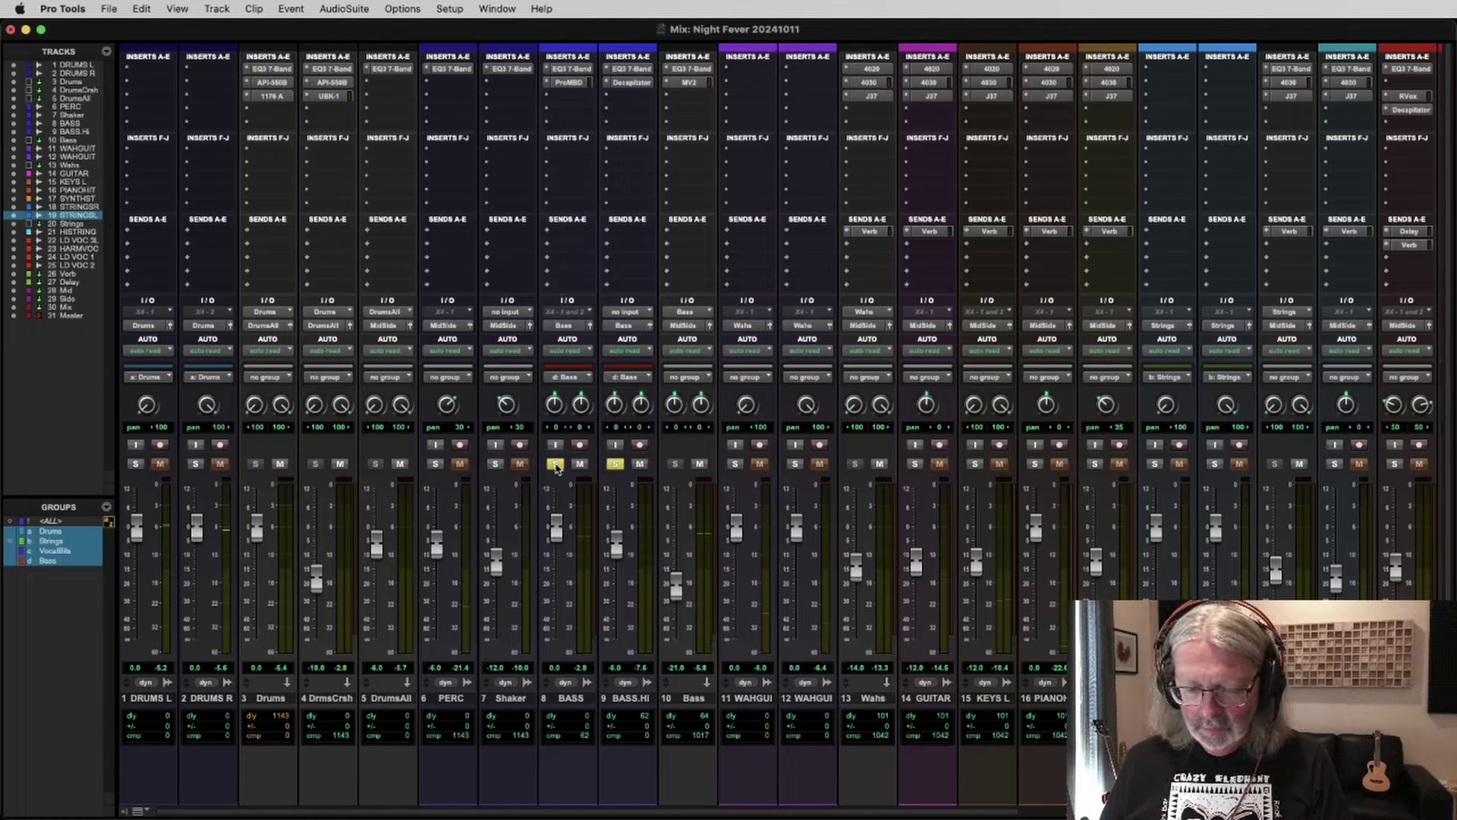
left_click(555, 464)
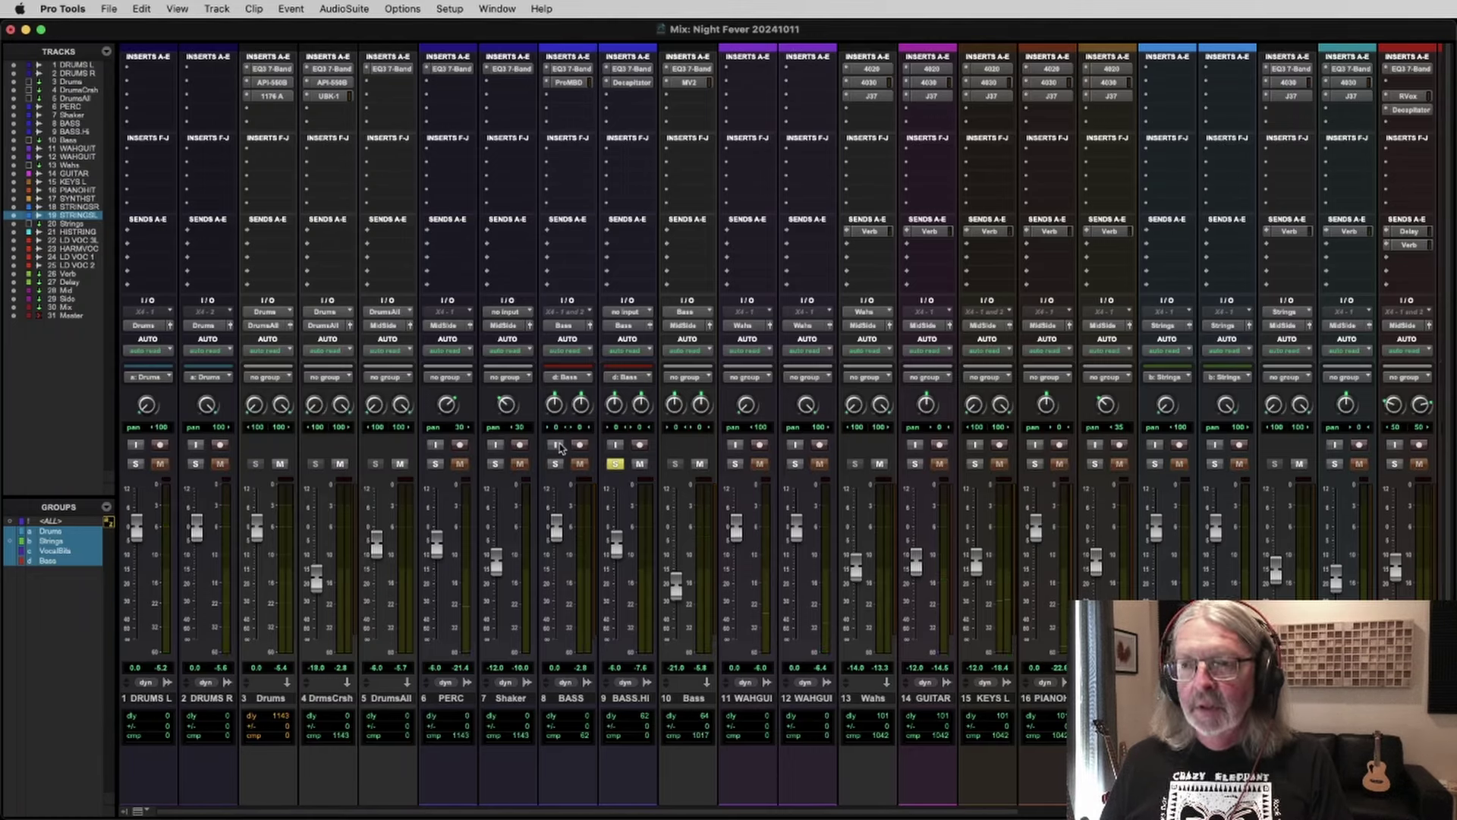
left_click(633, 70)
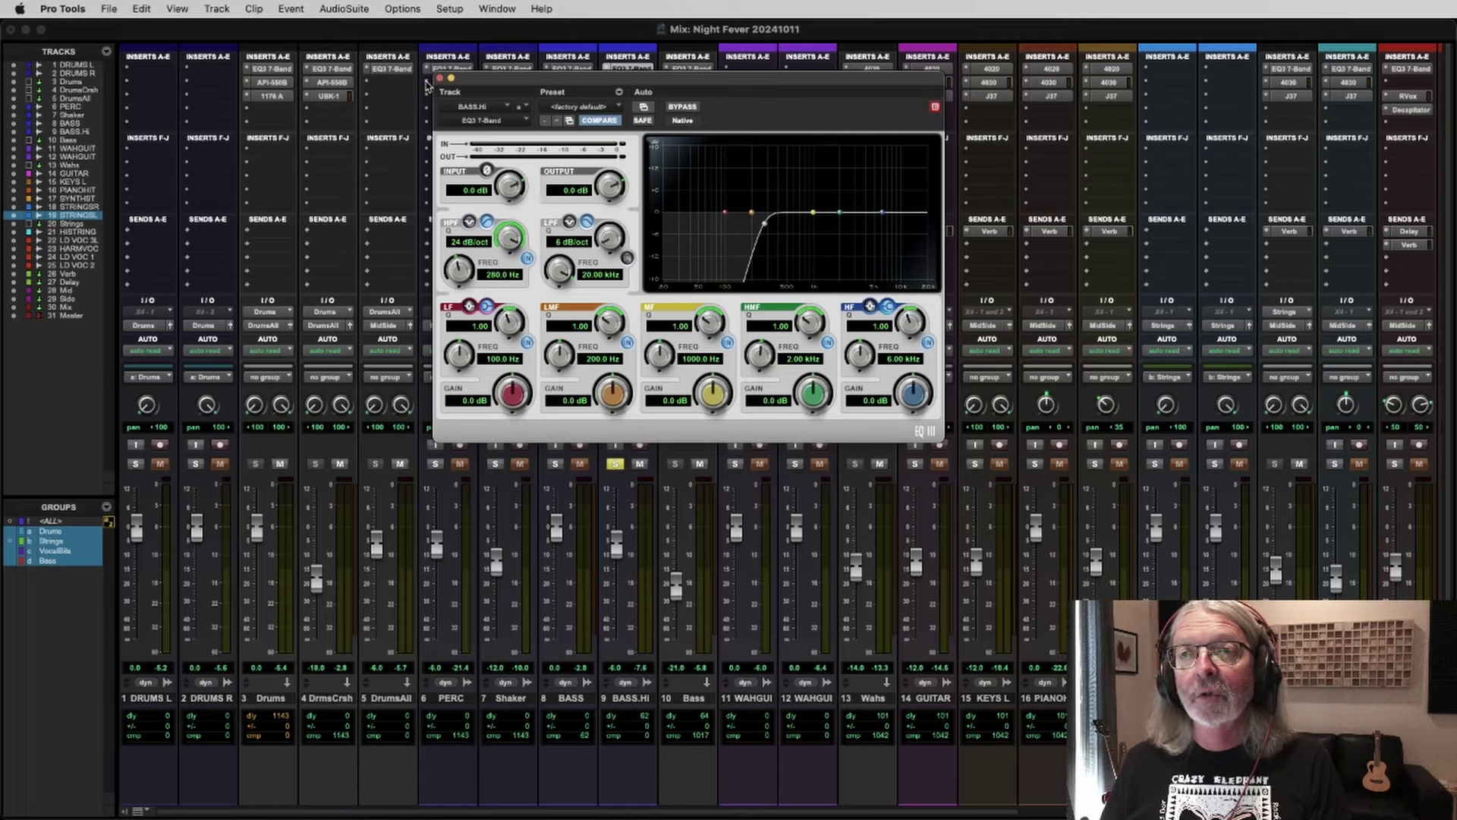
left_click(440, 78)
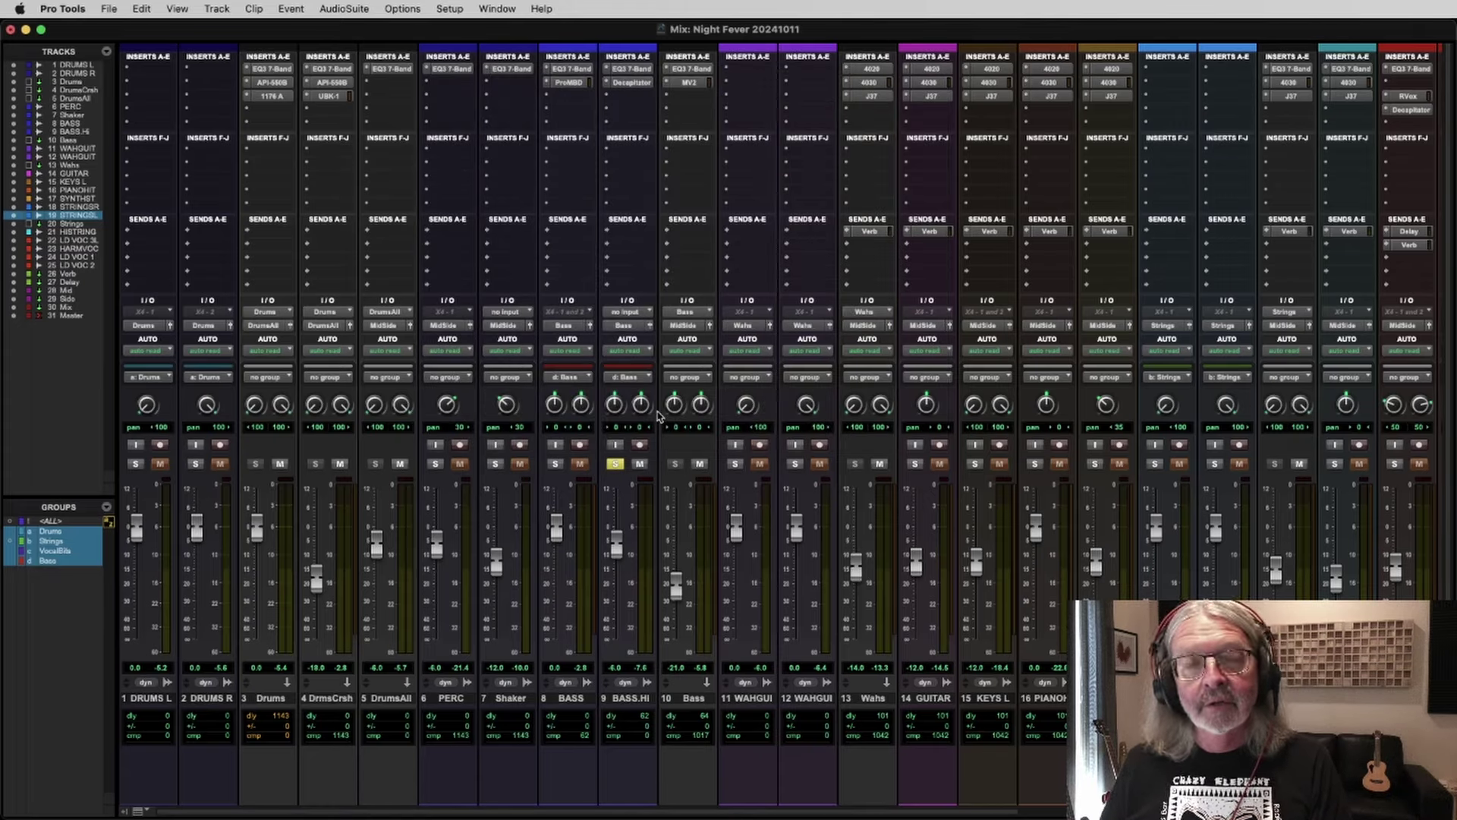
Step: Audition BASS.Hi, add BASS to the solo, and inspect the MV2 and EQ3 7-Band inserts on the Bass submix
key("space")
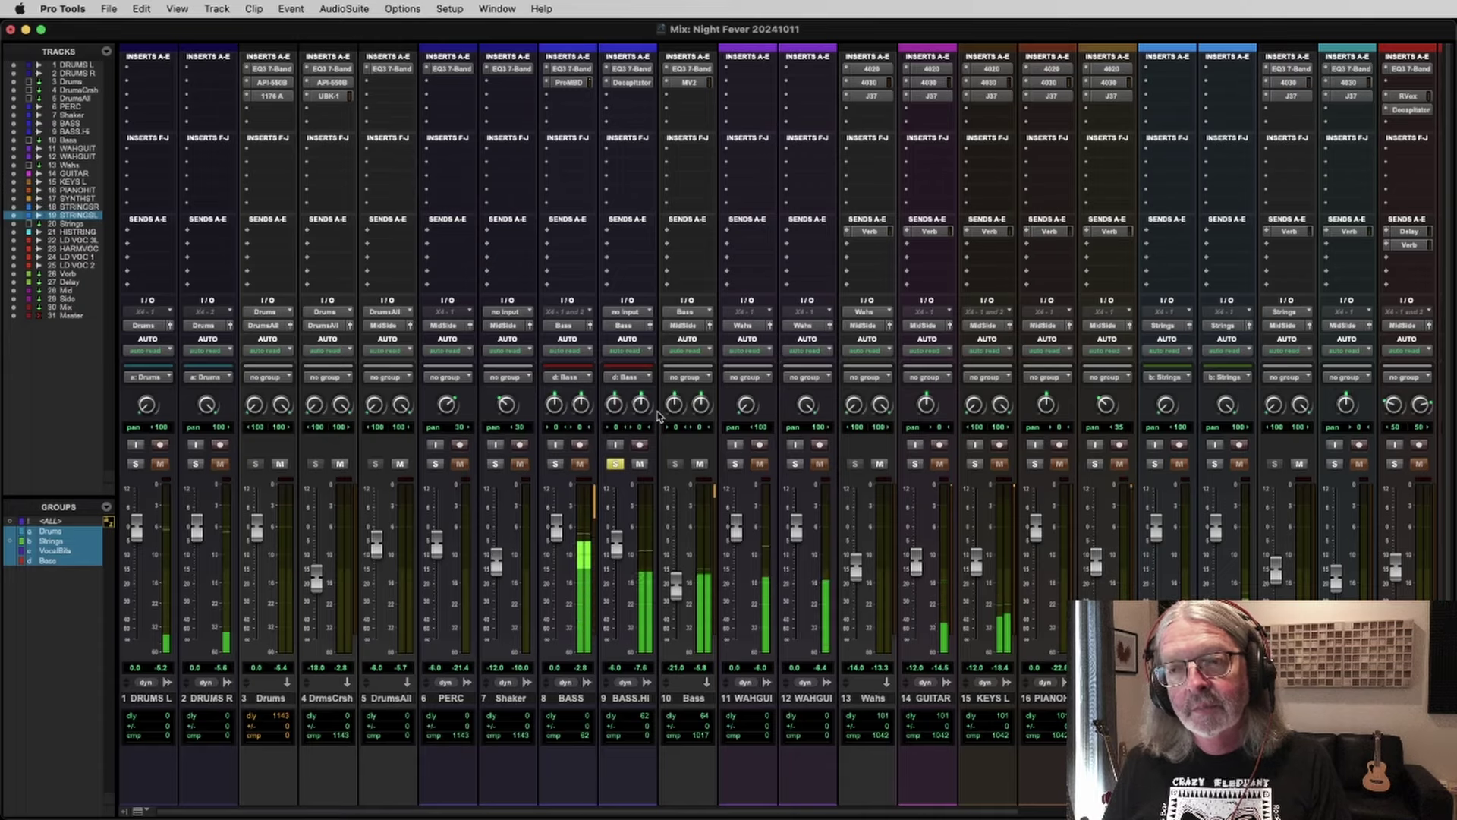
left_click(555, 464)
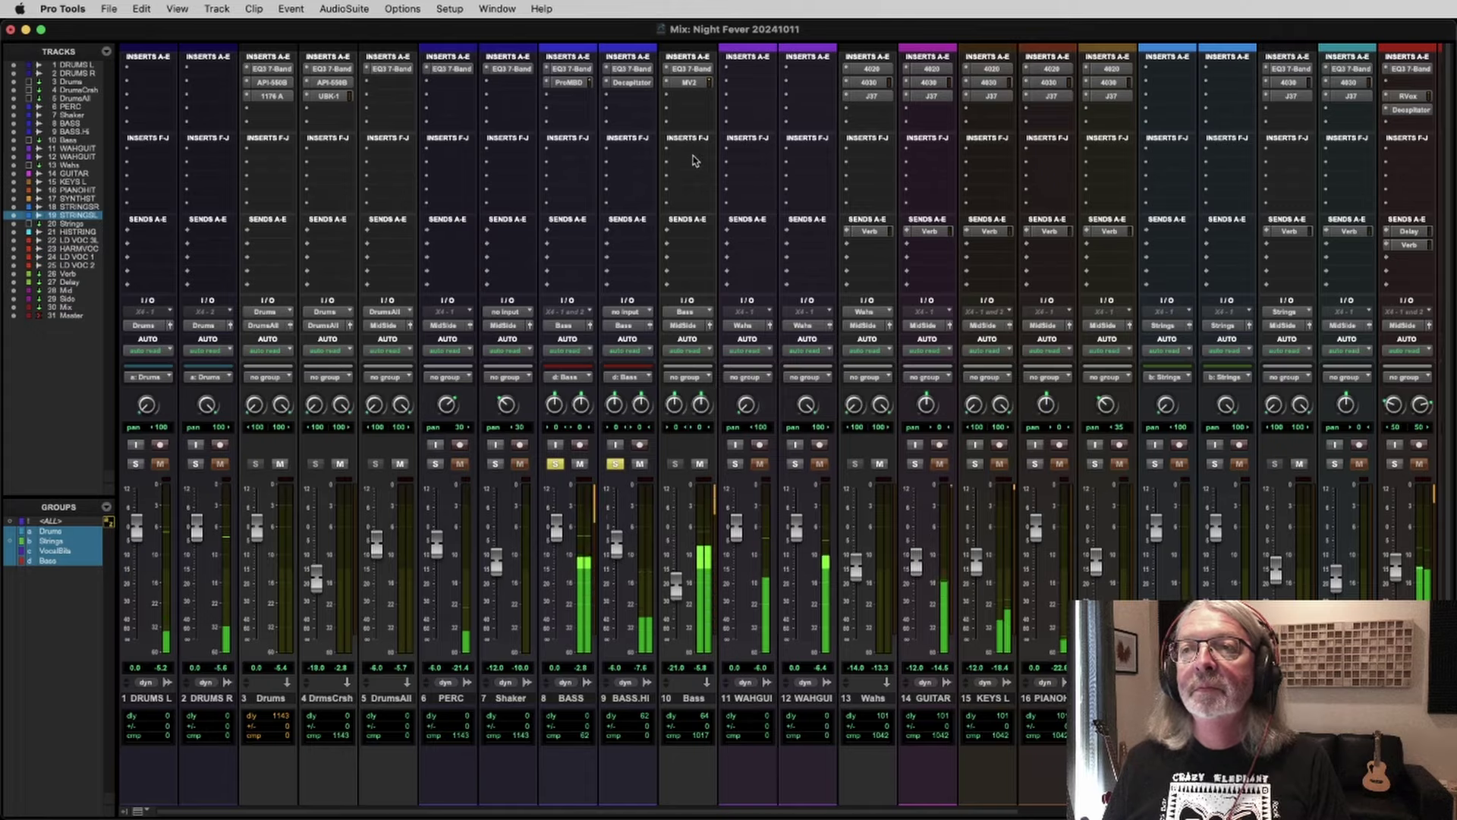
left_click(689, 83)
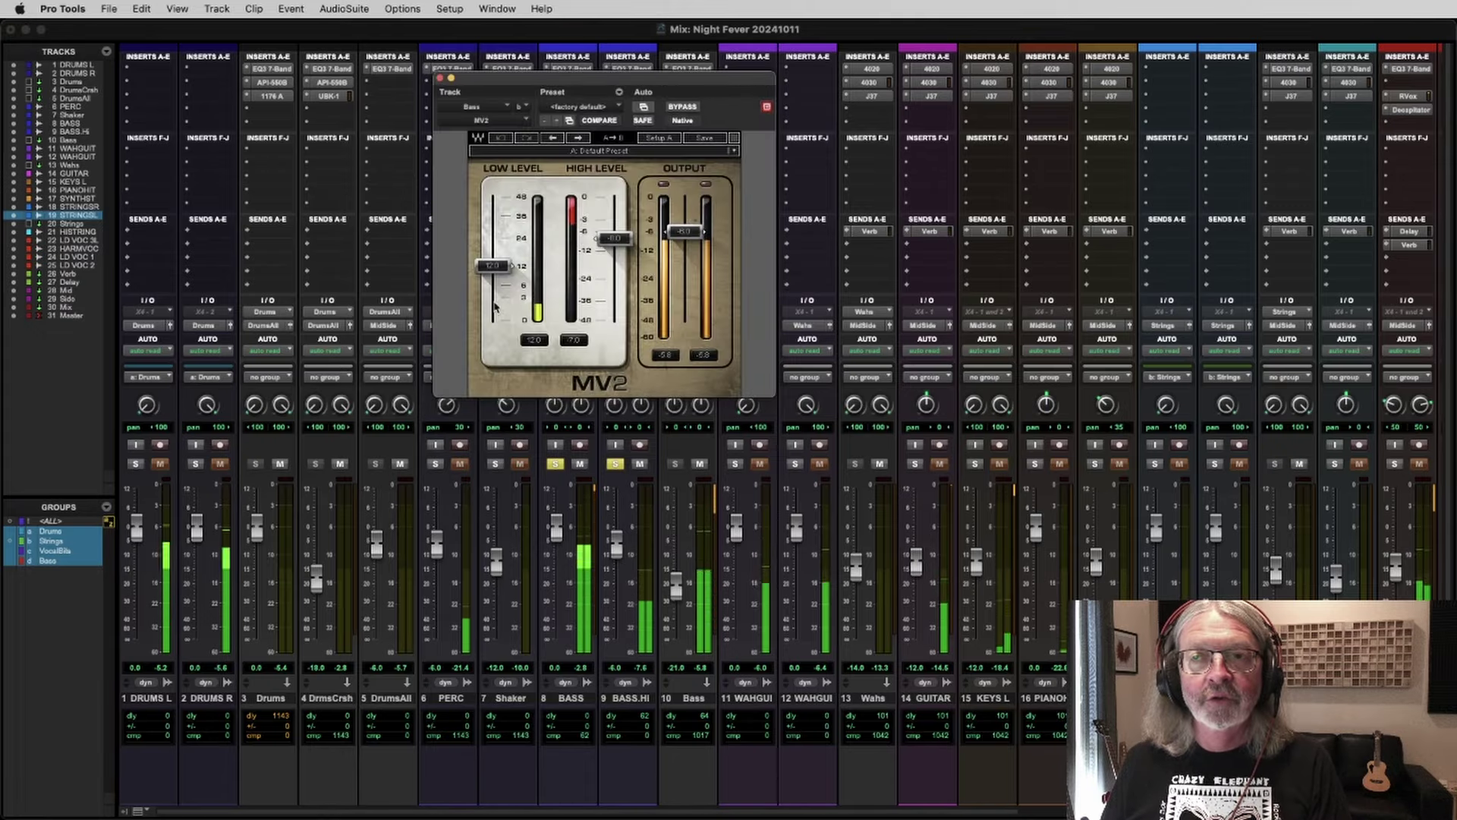
left_click(440, 78)
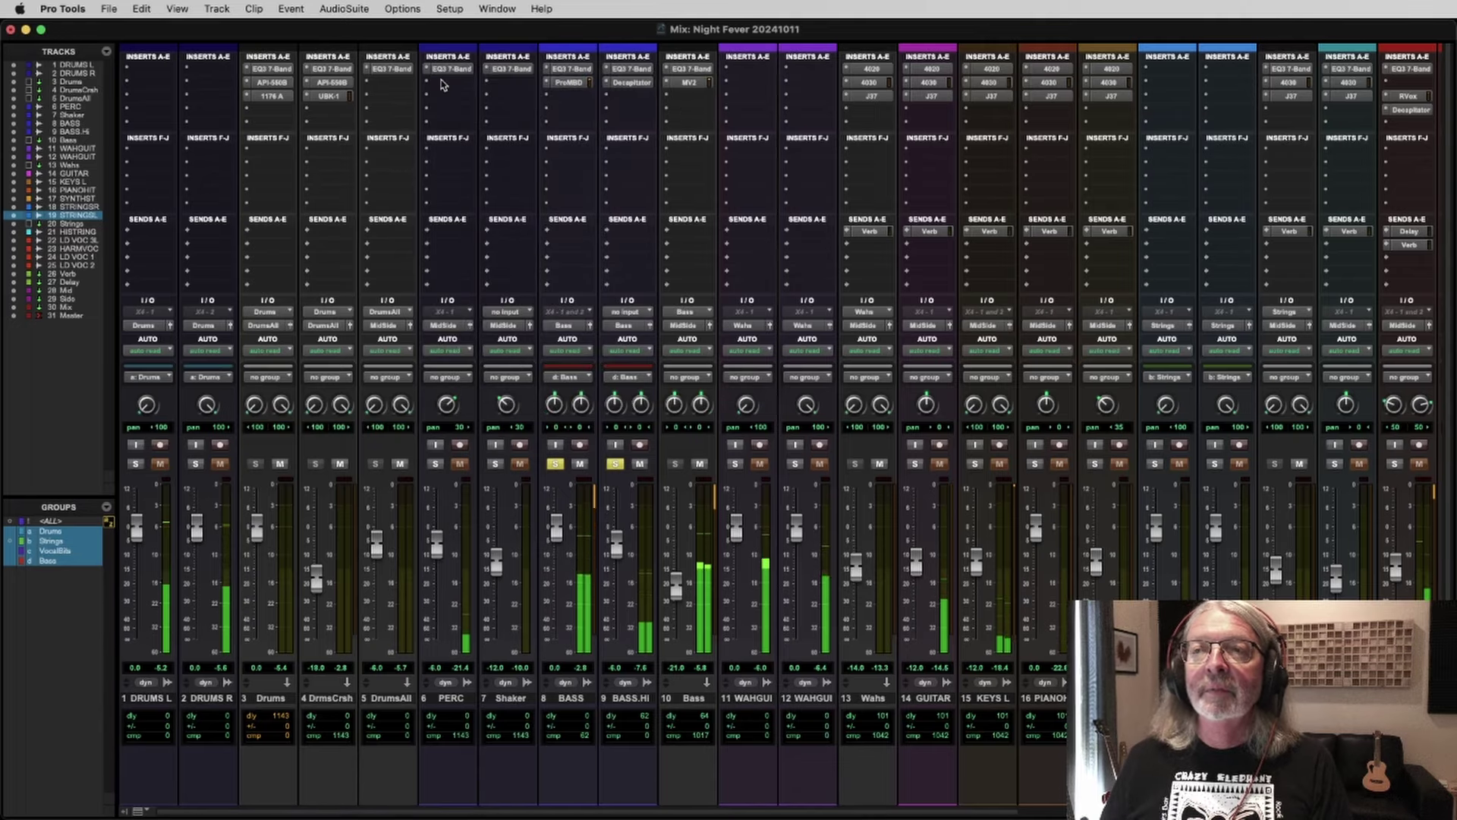
left_click(691, 69)
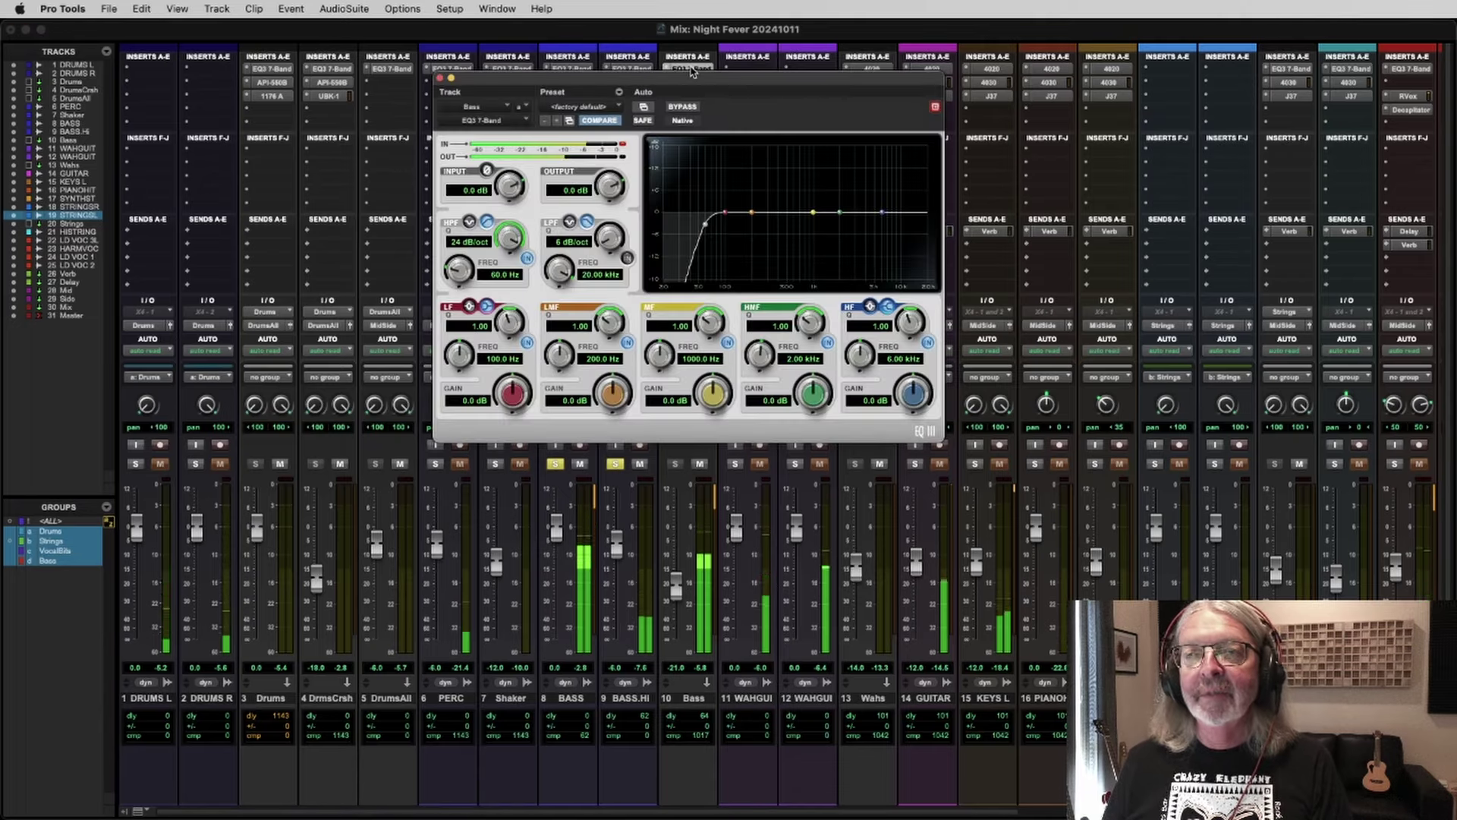
left_click(441, 78)
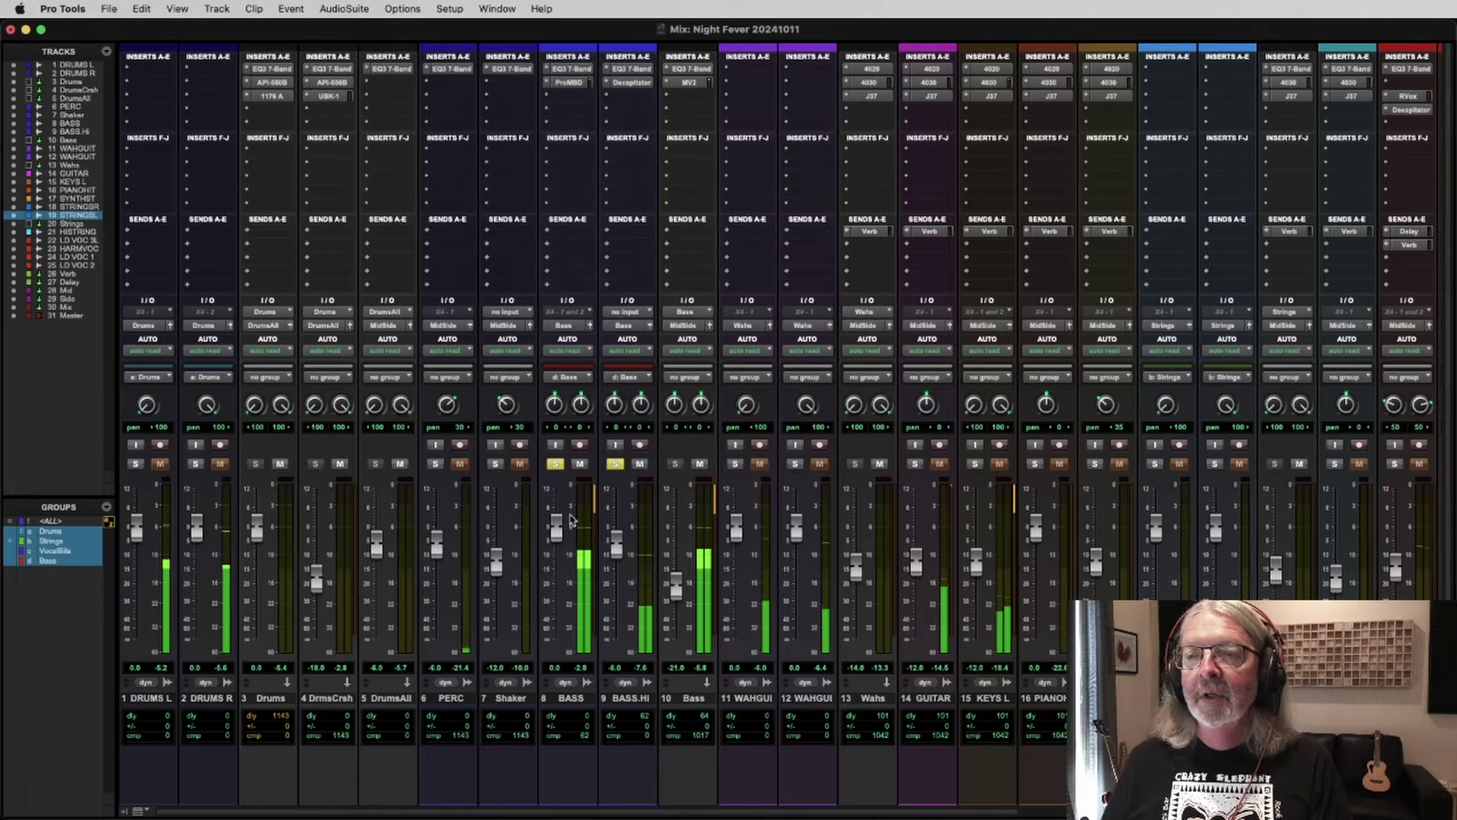
Step: Compare the two soloed bass tracks with and without both DRUMS tracks, clearing every solo at the end
left_click(615, 464)
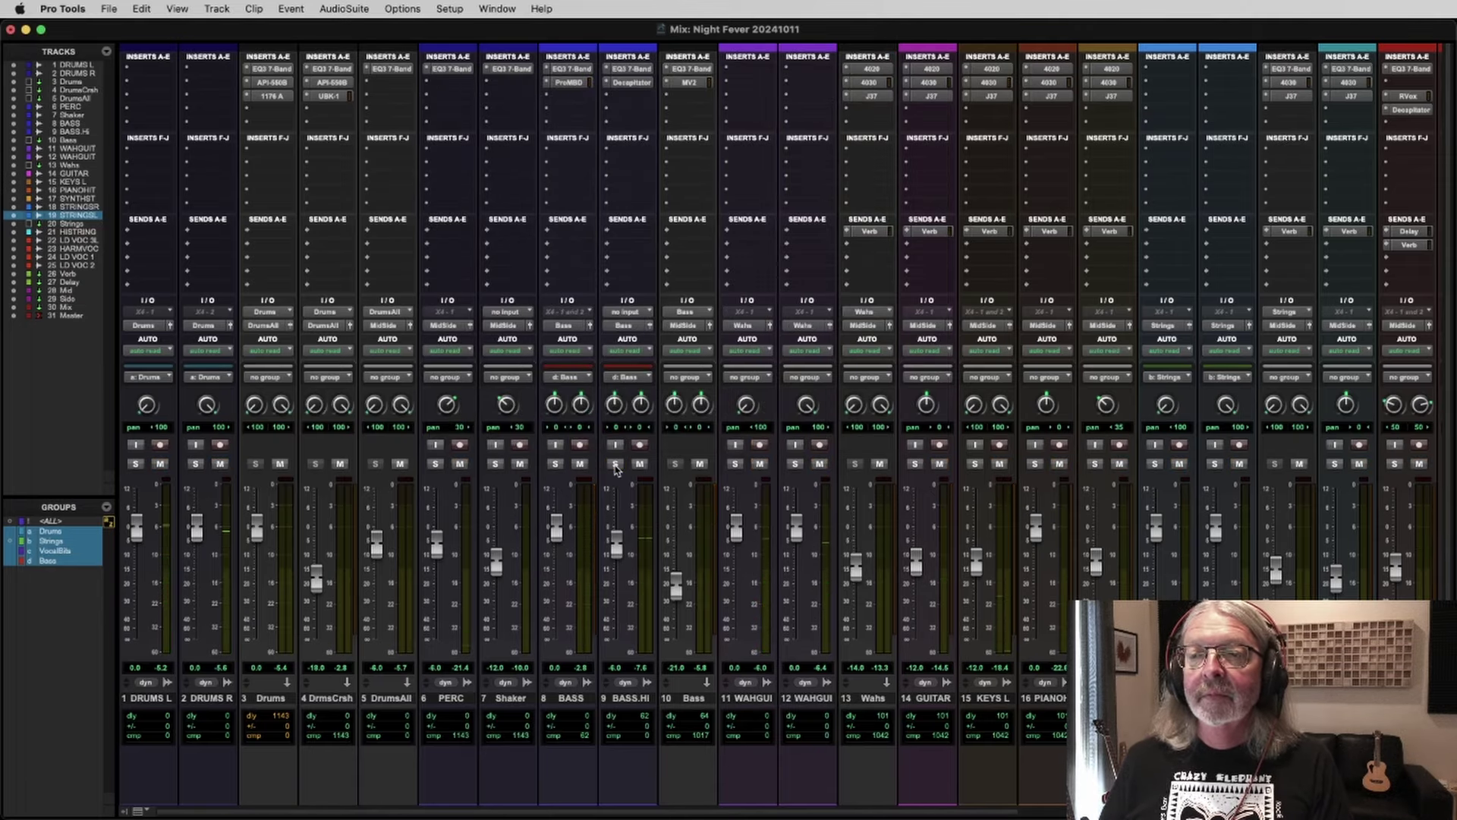
left_click(615, 464)
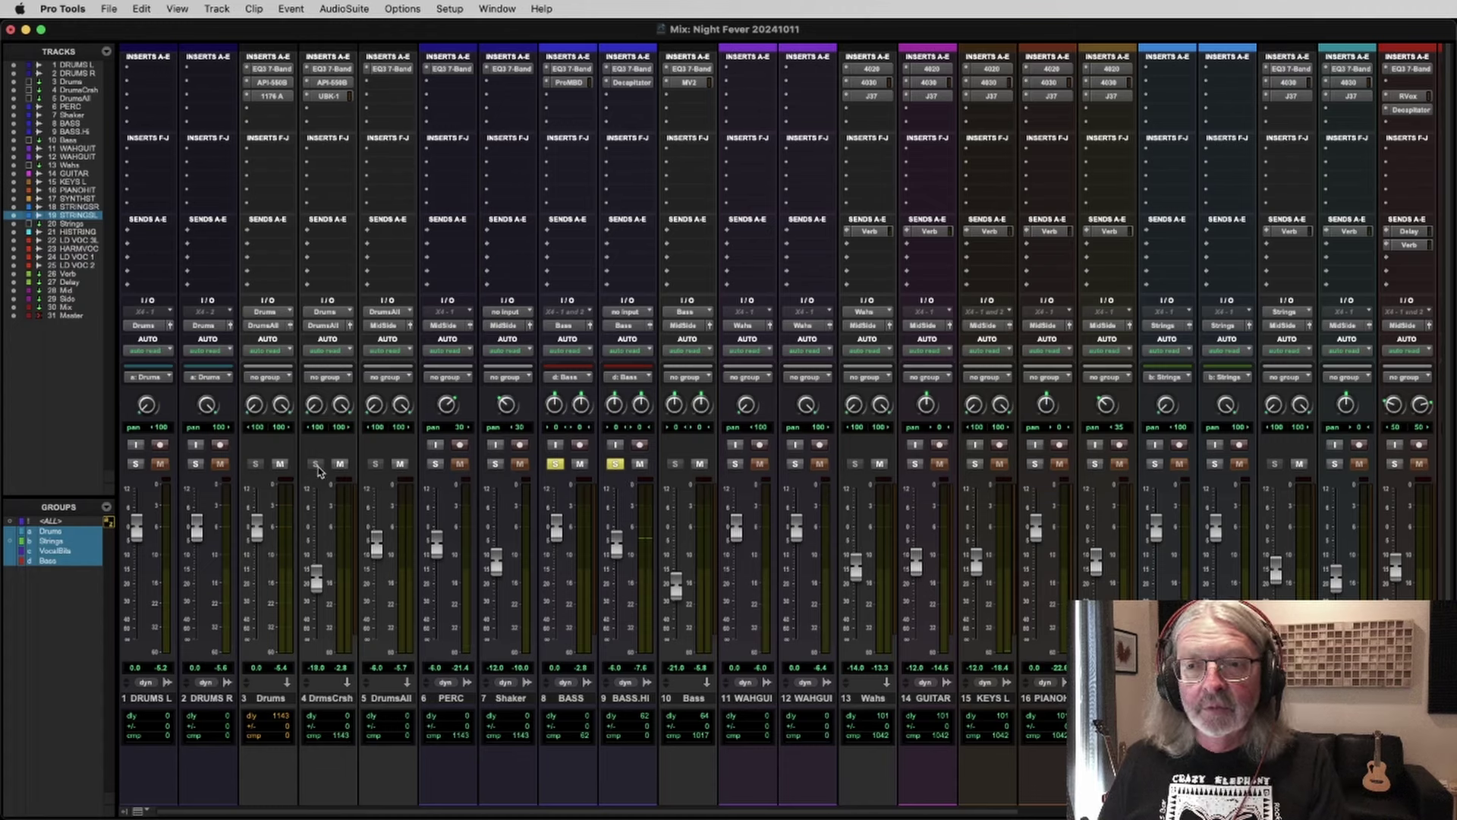
left_click(195, 467)
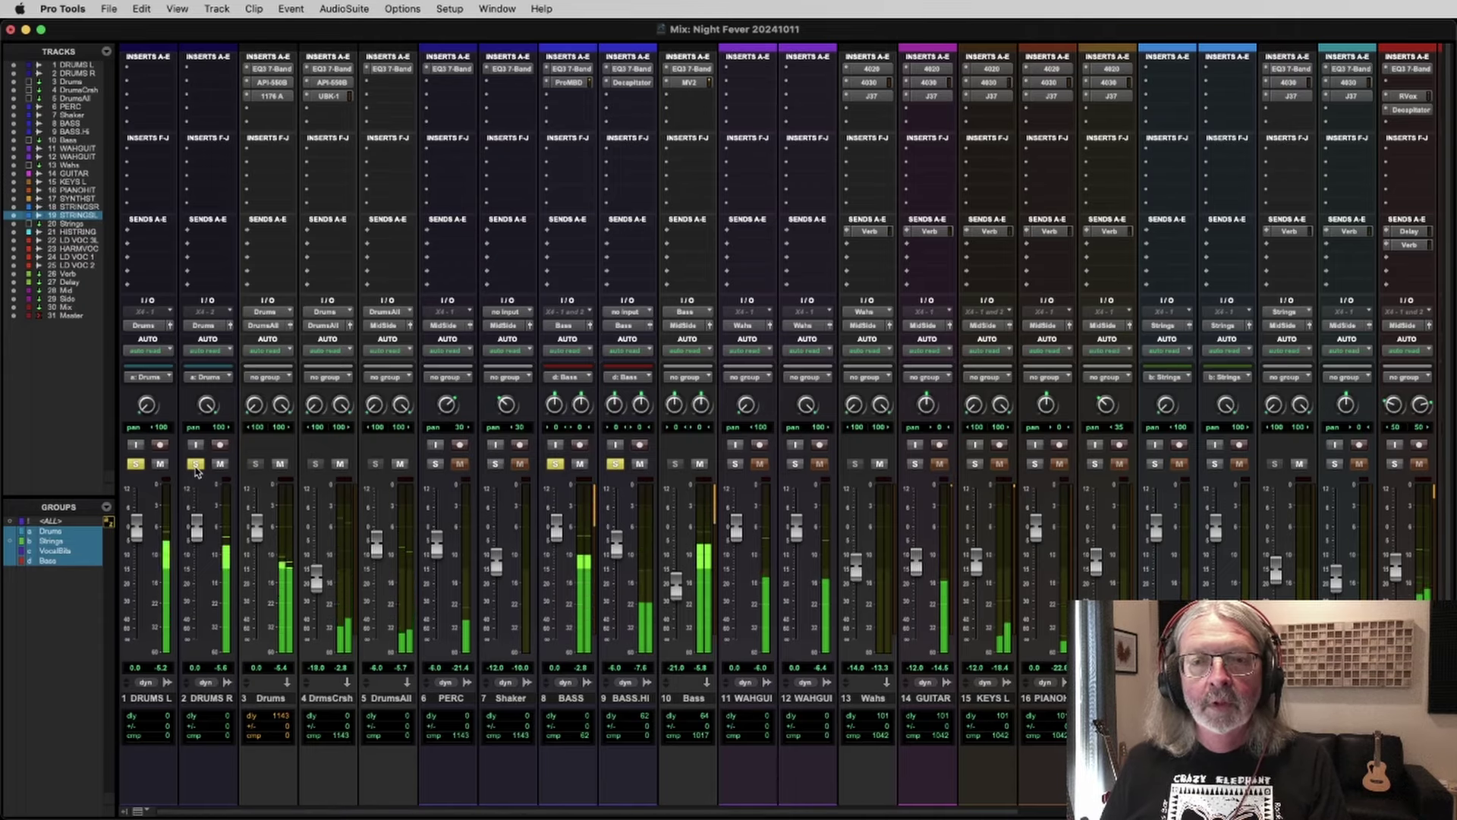
left_click(195, 465)
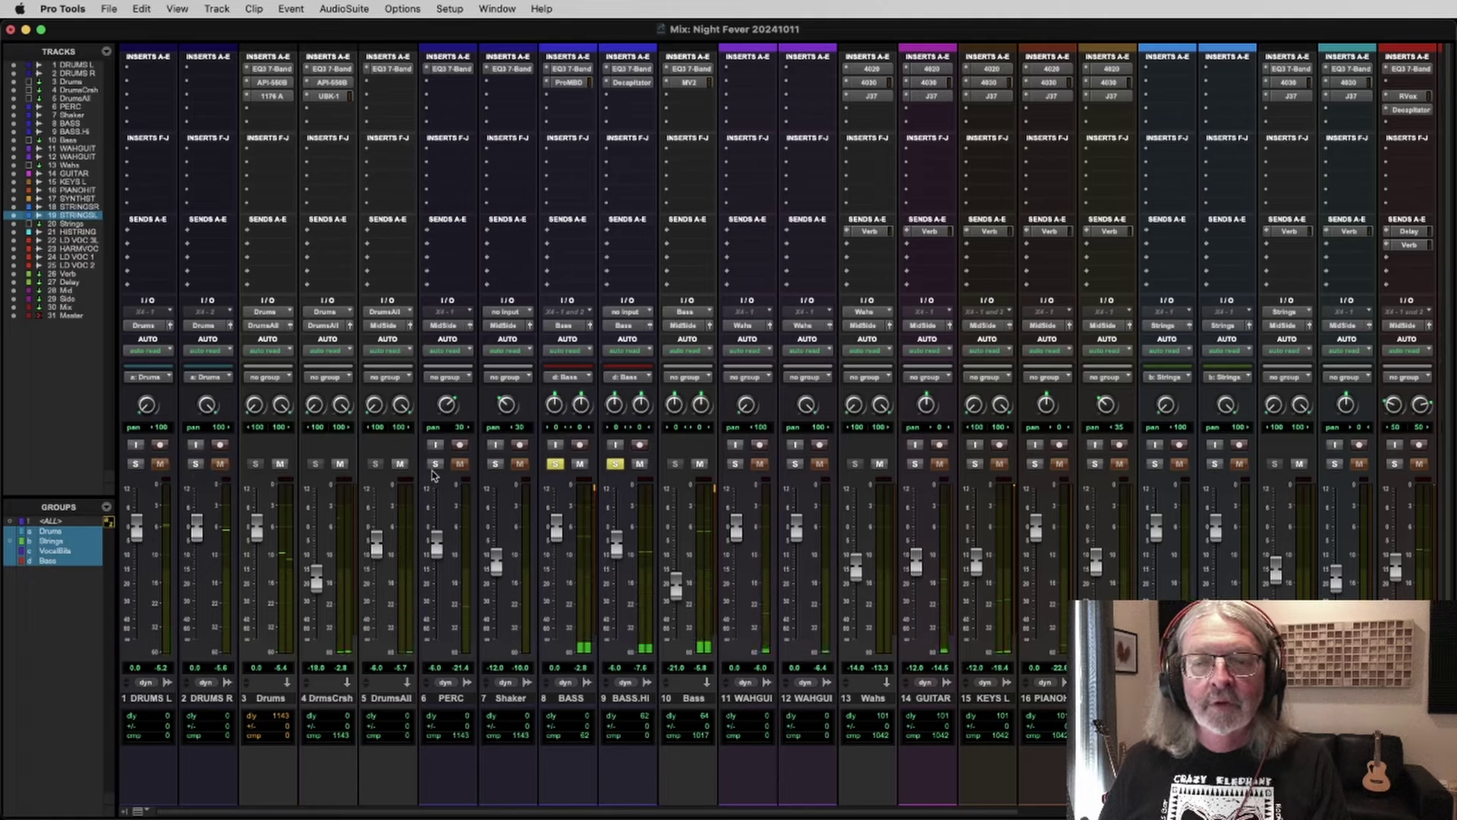
left_click(556, 463)
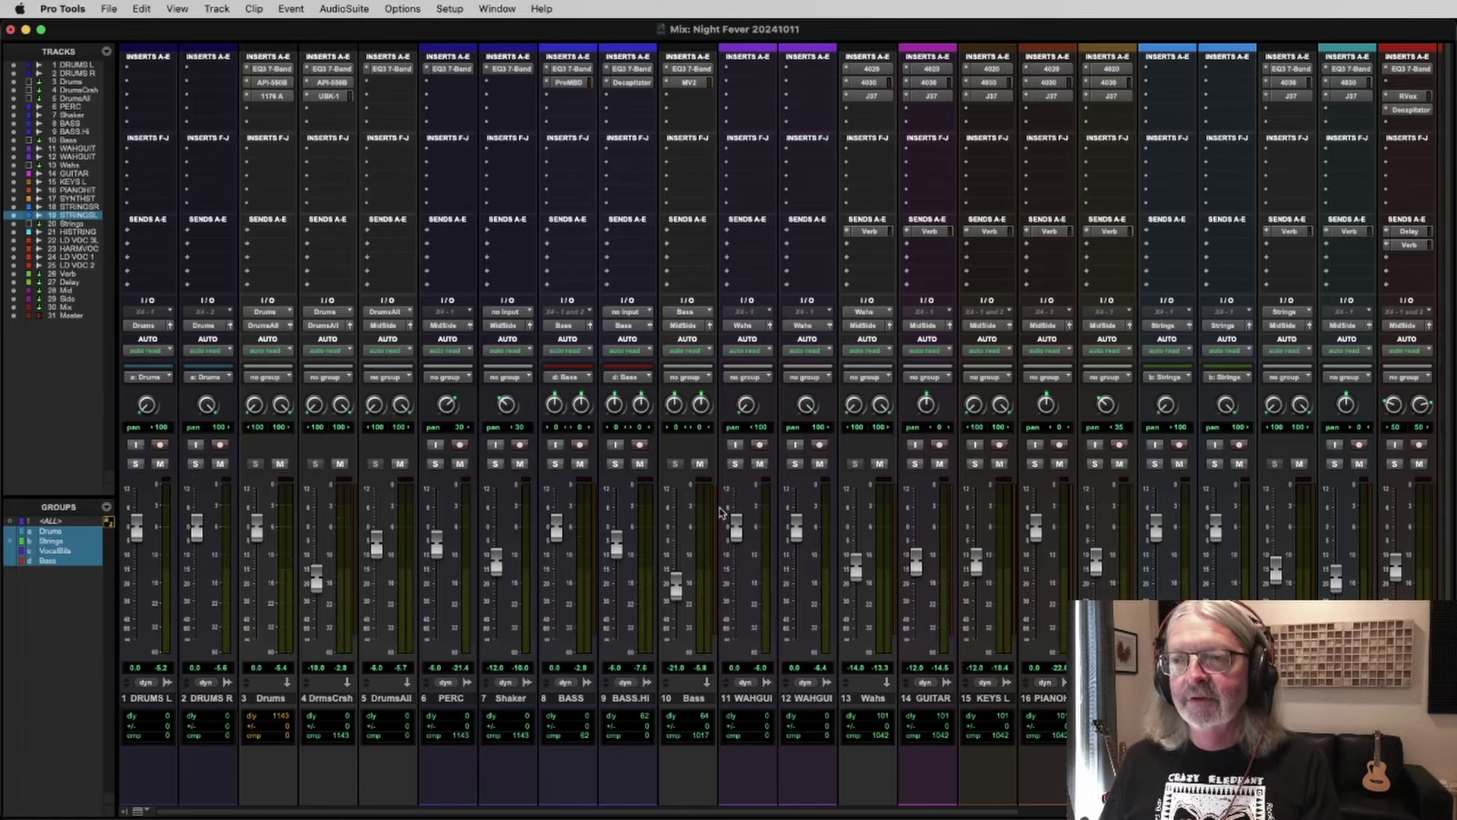
Step: Solo both WAH GUITAR tracks and start playback
scroll(801, 732, "right", 5)
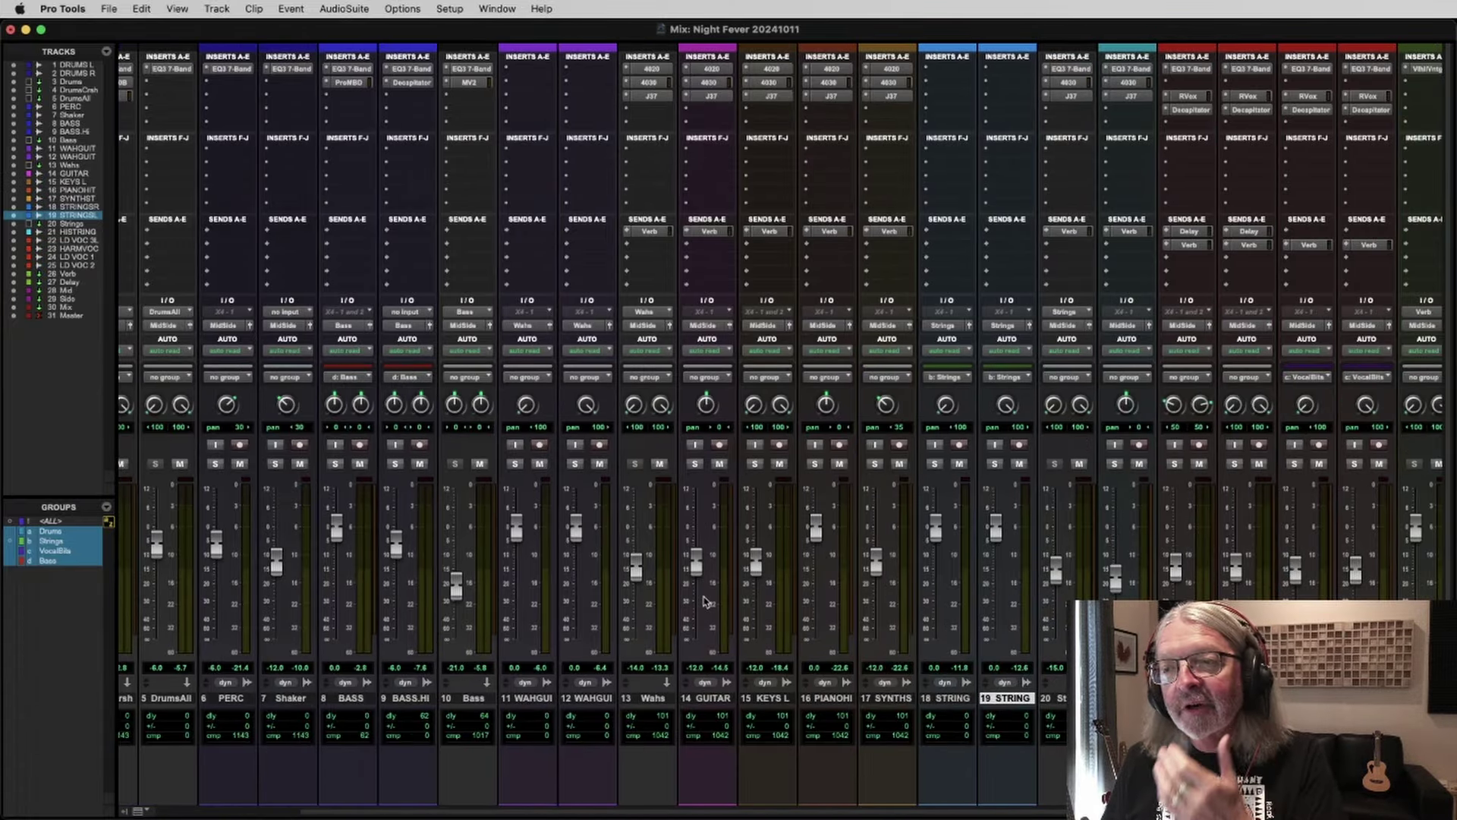
left_click(575, 464)
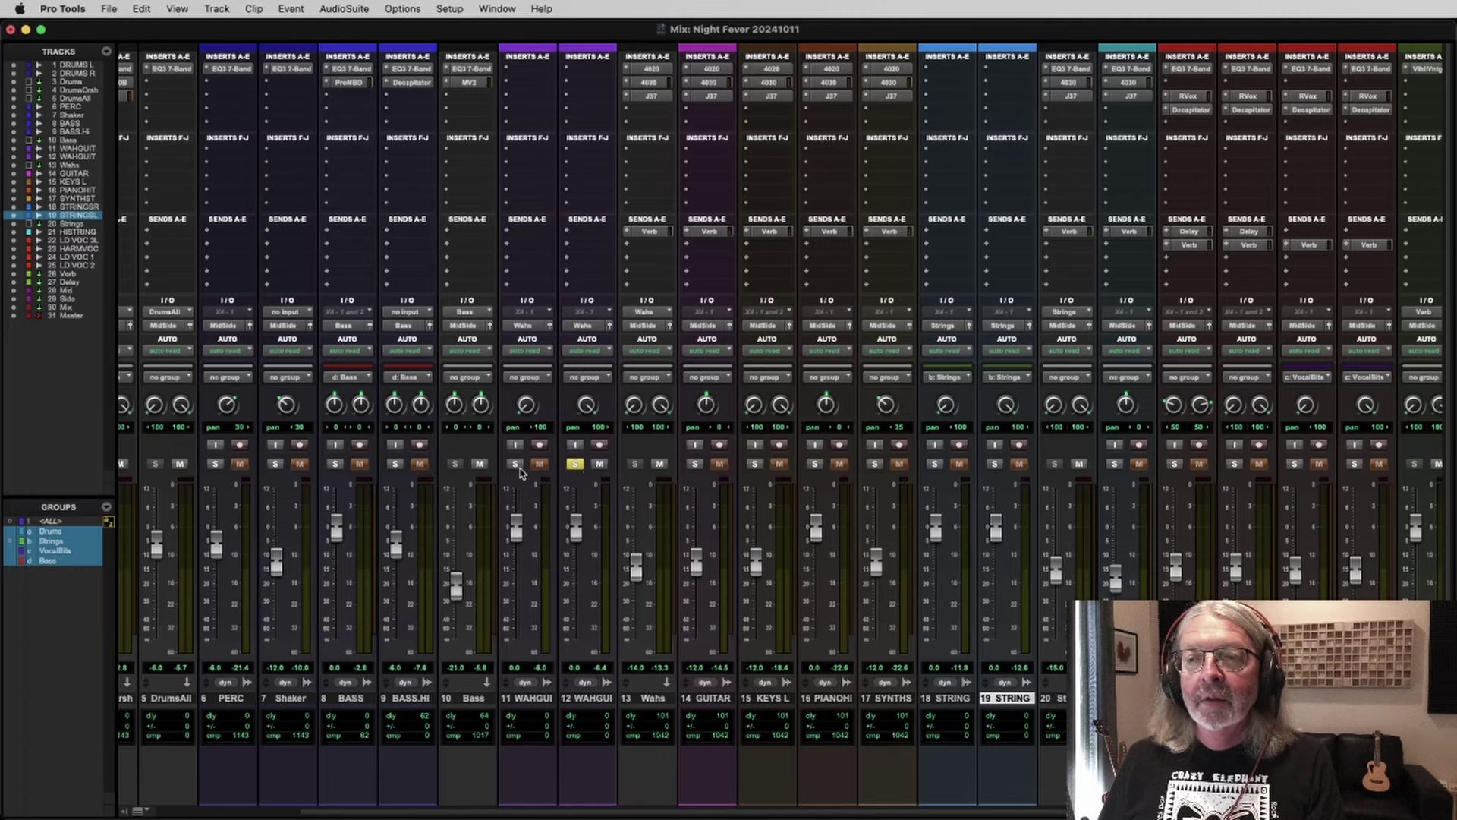
left_click(515, 465)
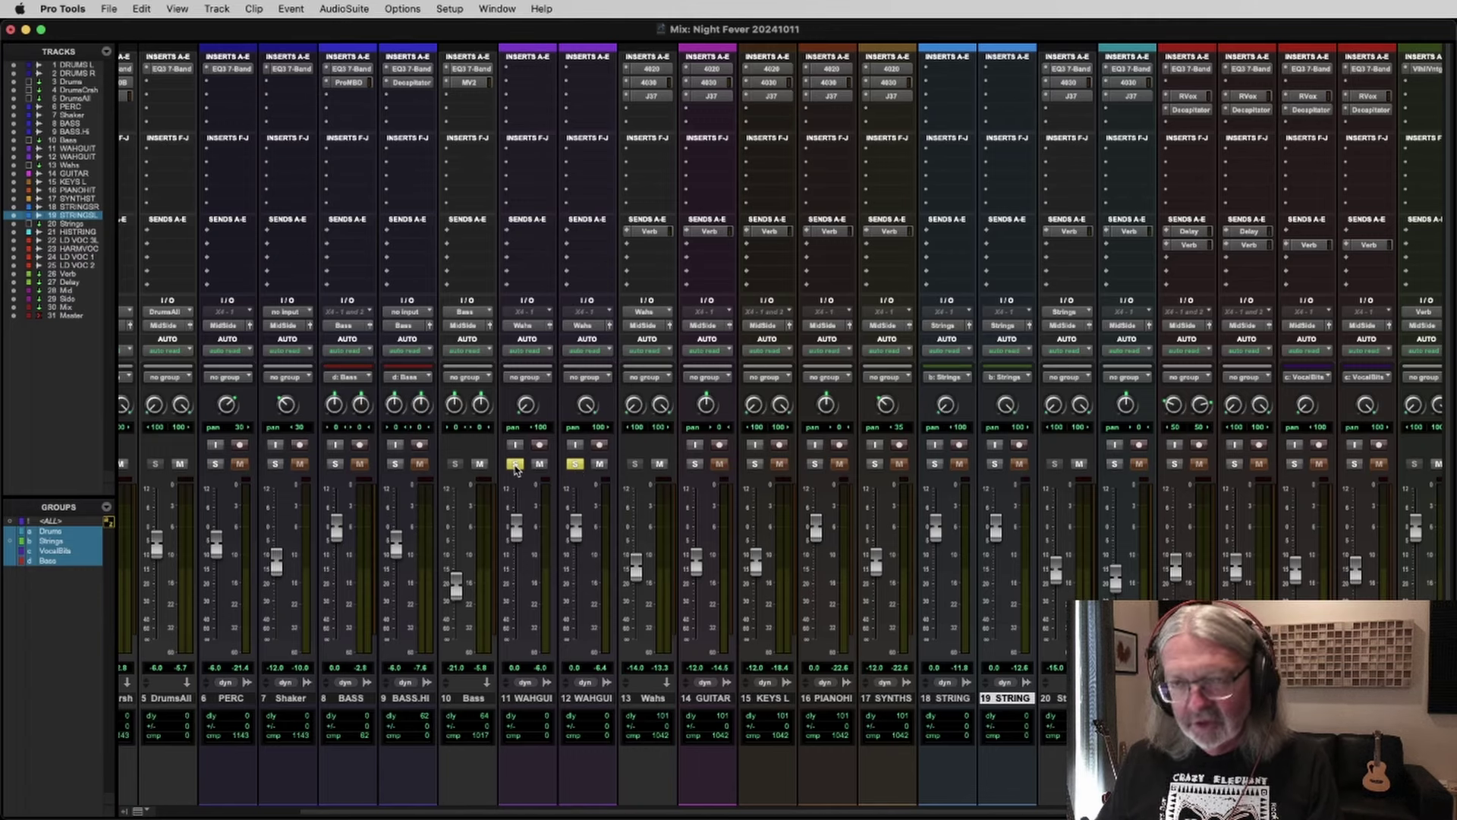
key("space")
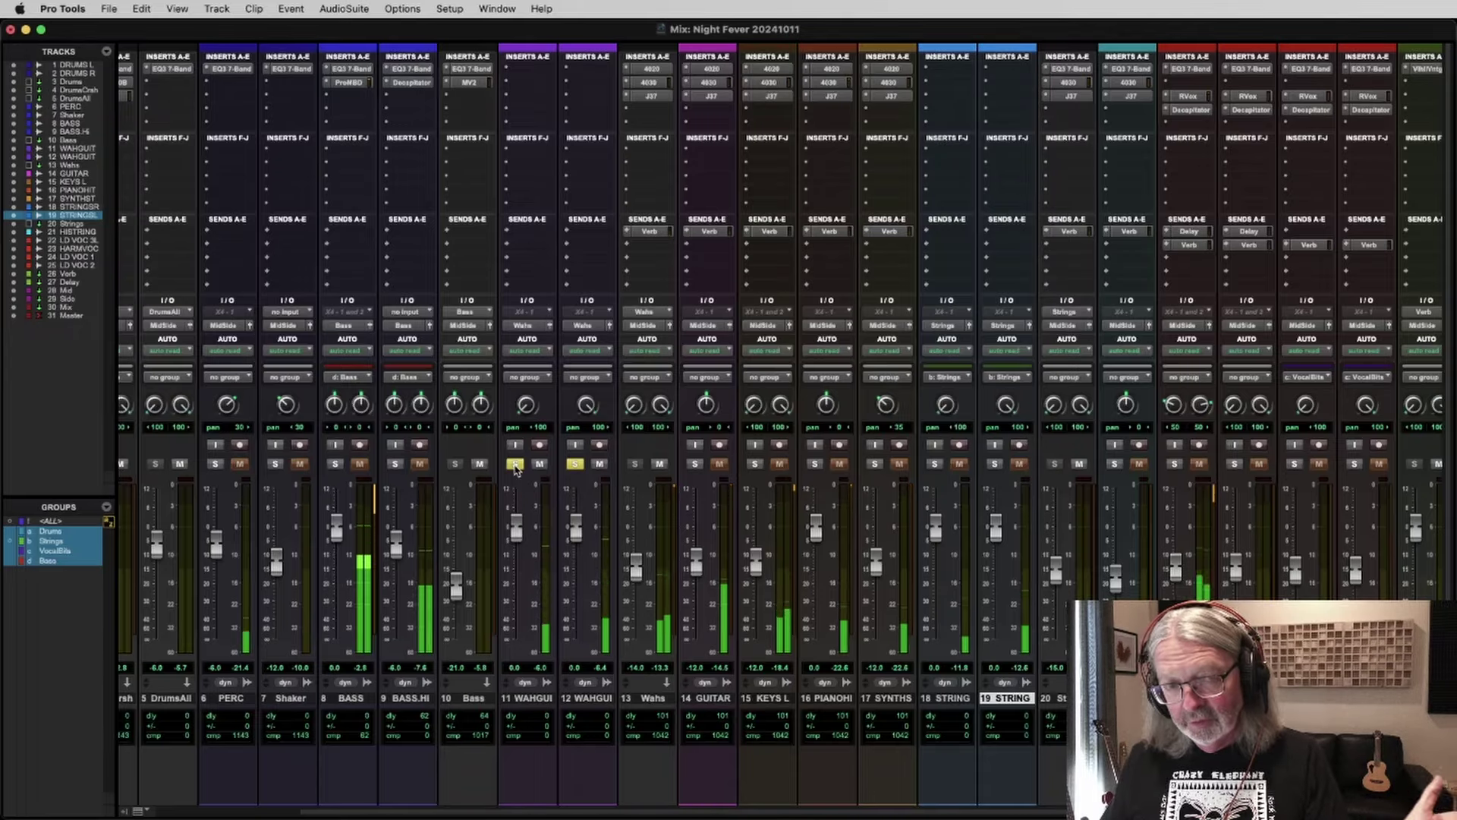
Step: Audition the soloed wah guitars in the Edit window from around bar 39
key("super+equal")
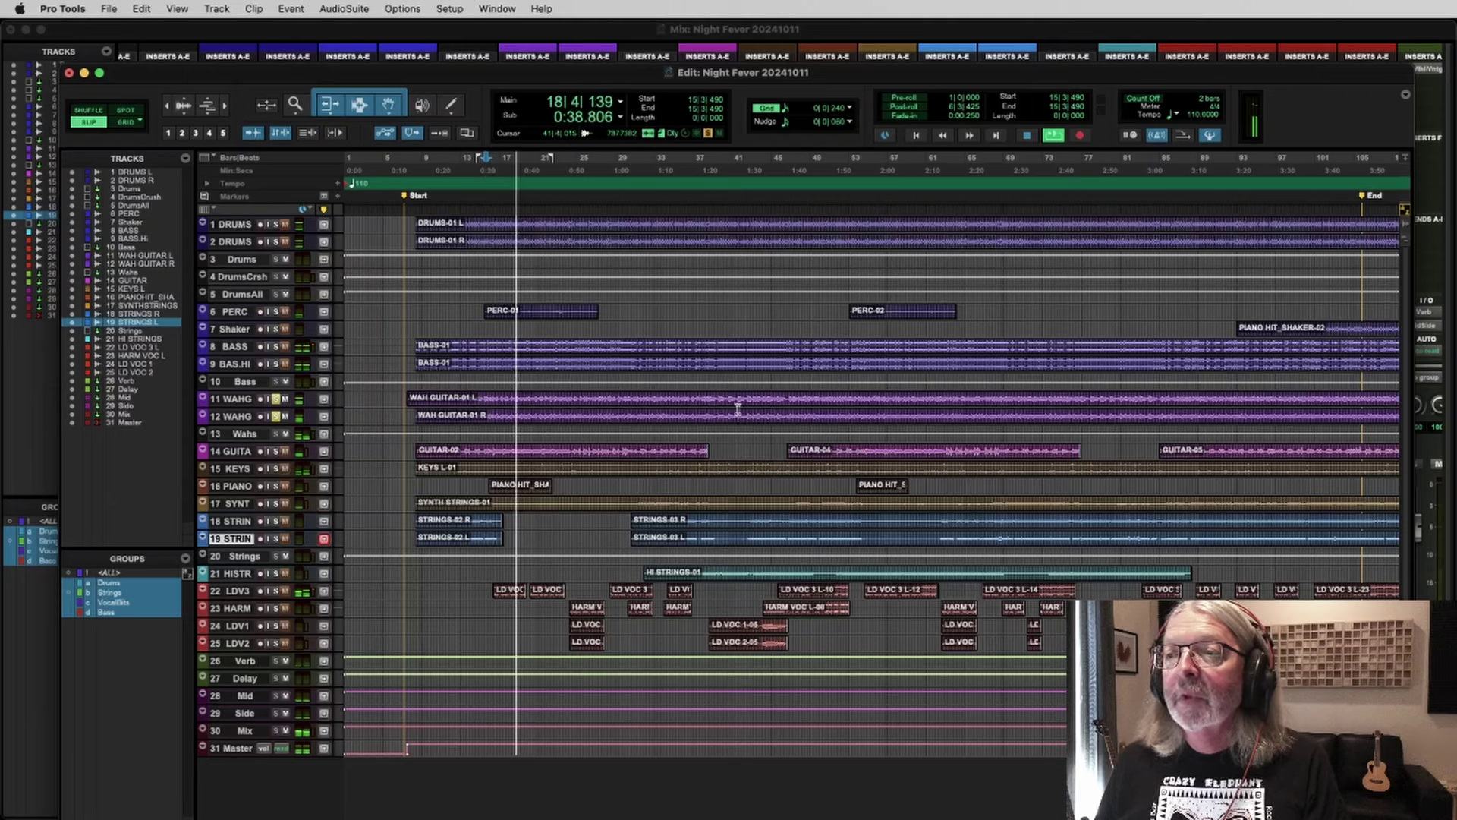
left_click(715, 395)
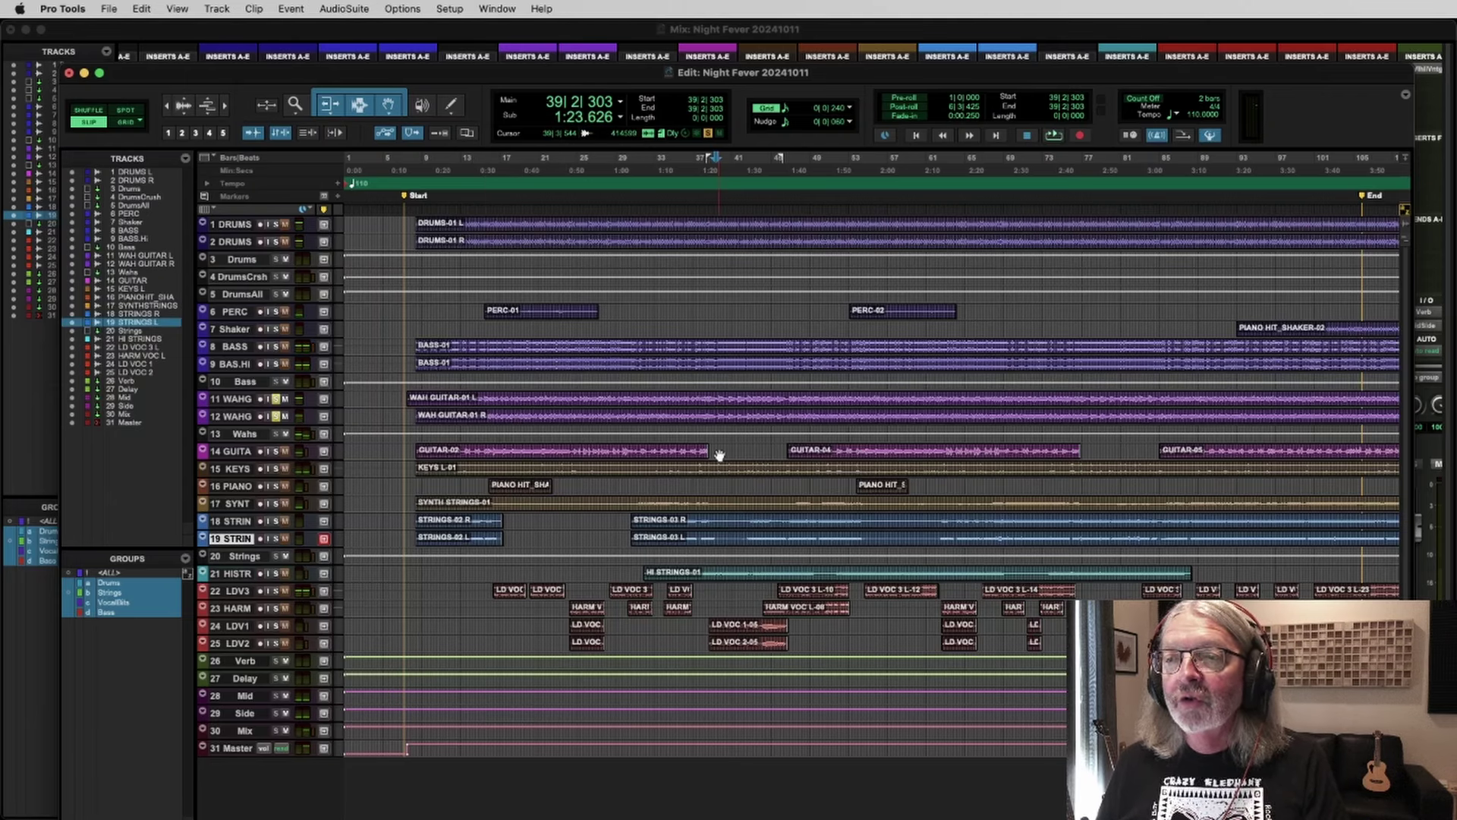
key("space")
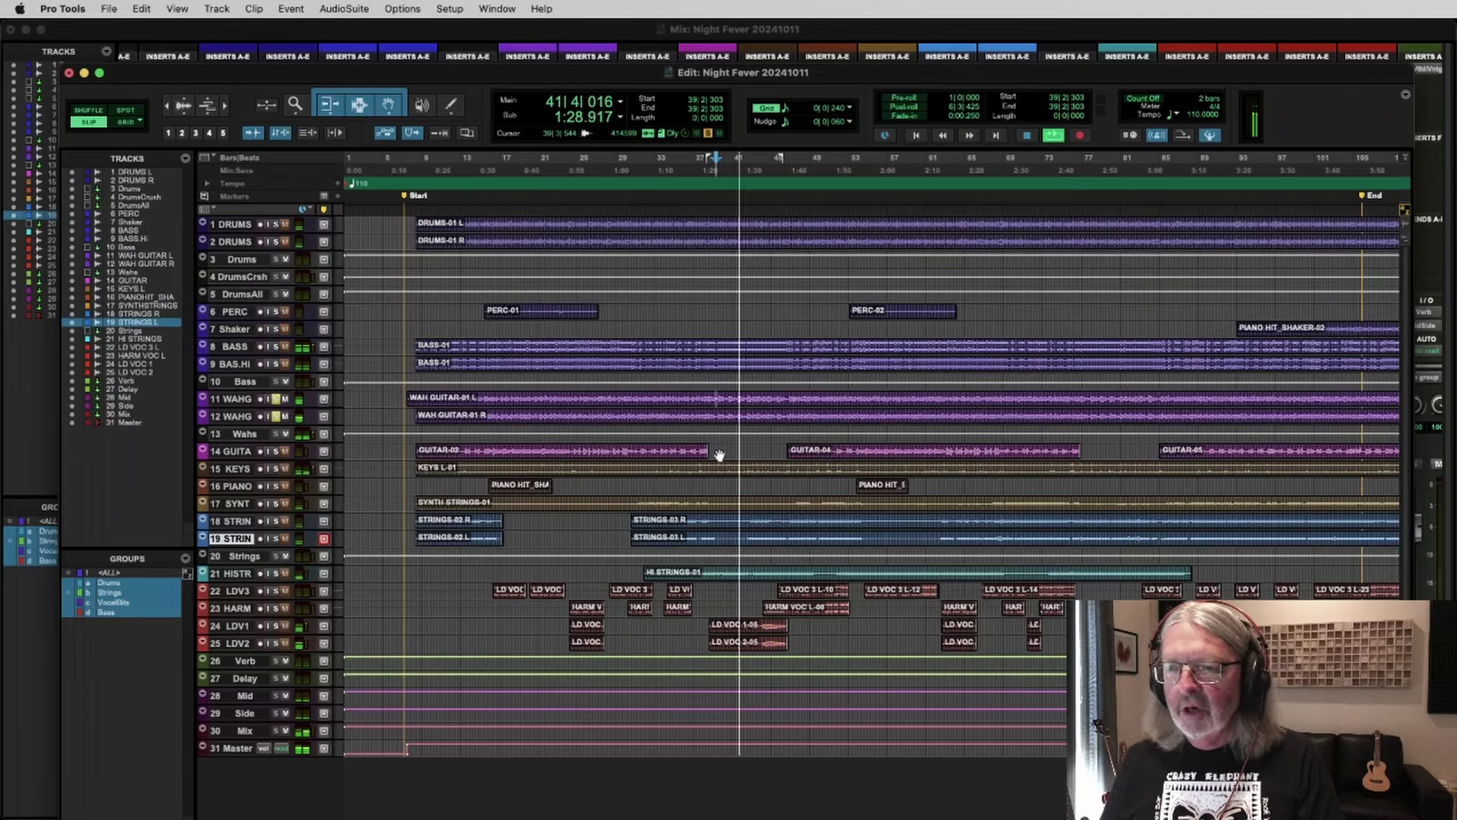
key("space")
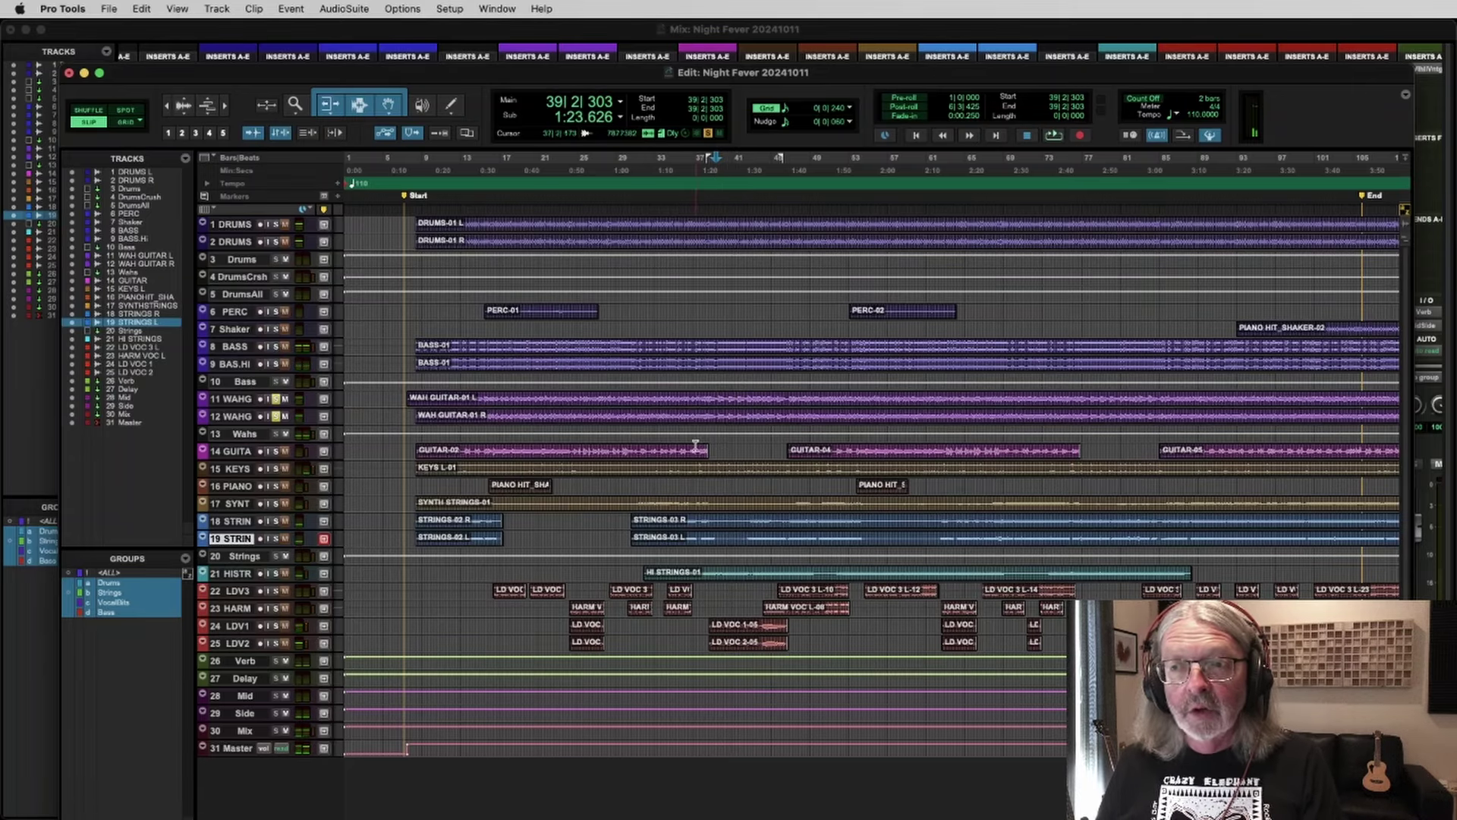
Step: Audition the wah guitars from around bar 22 and clear their solos
left_click(548, 398)
key("space")
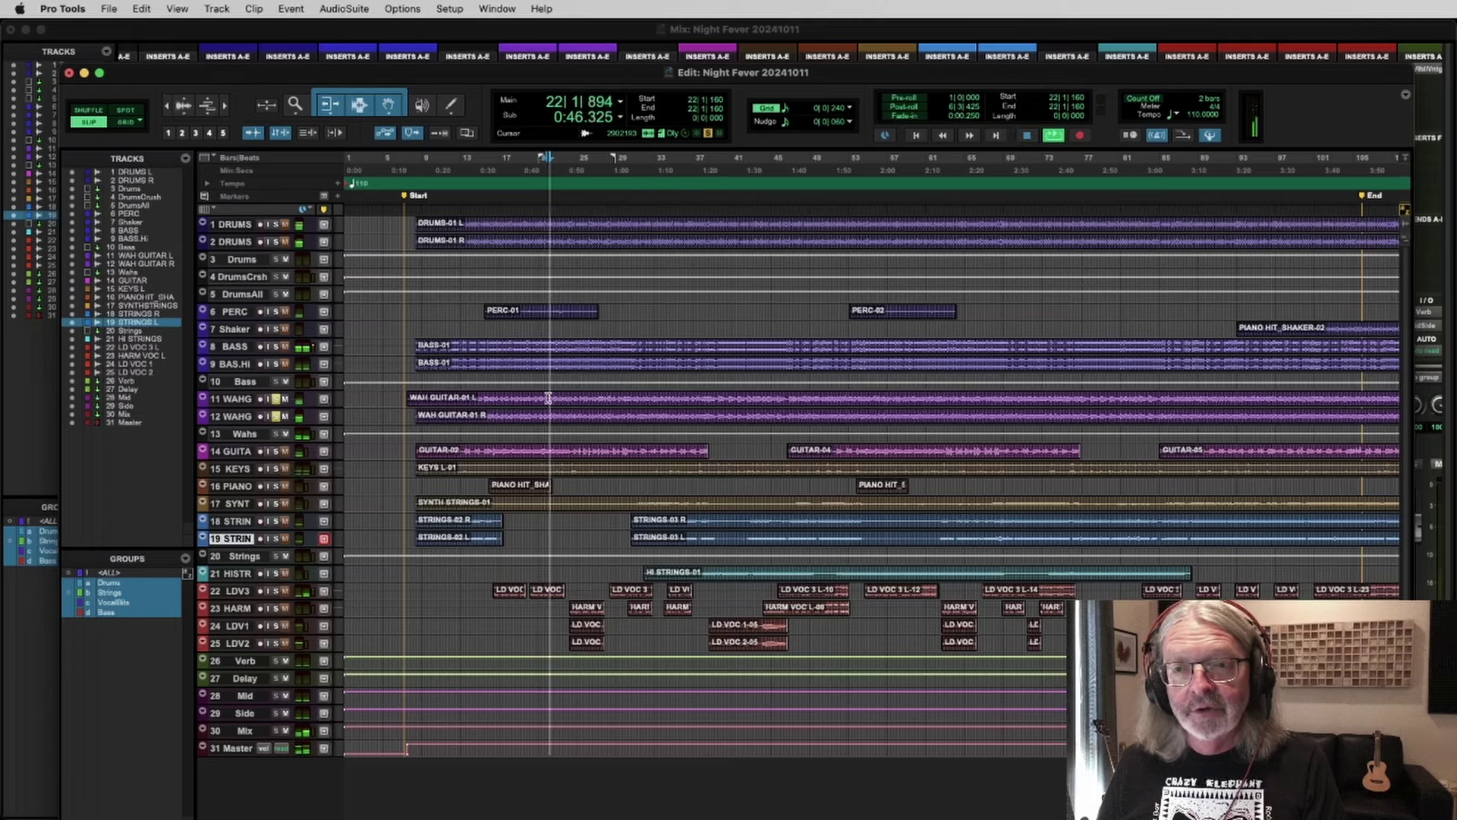
key("space")
left_click(278, 417)
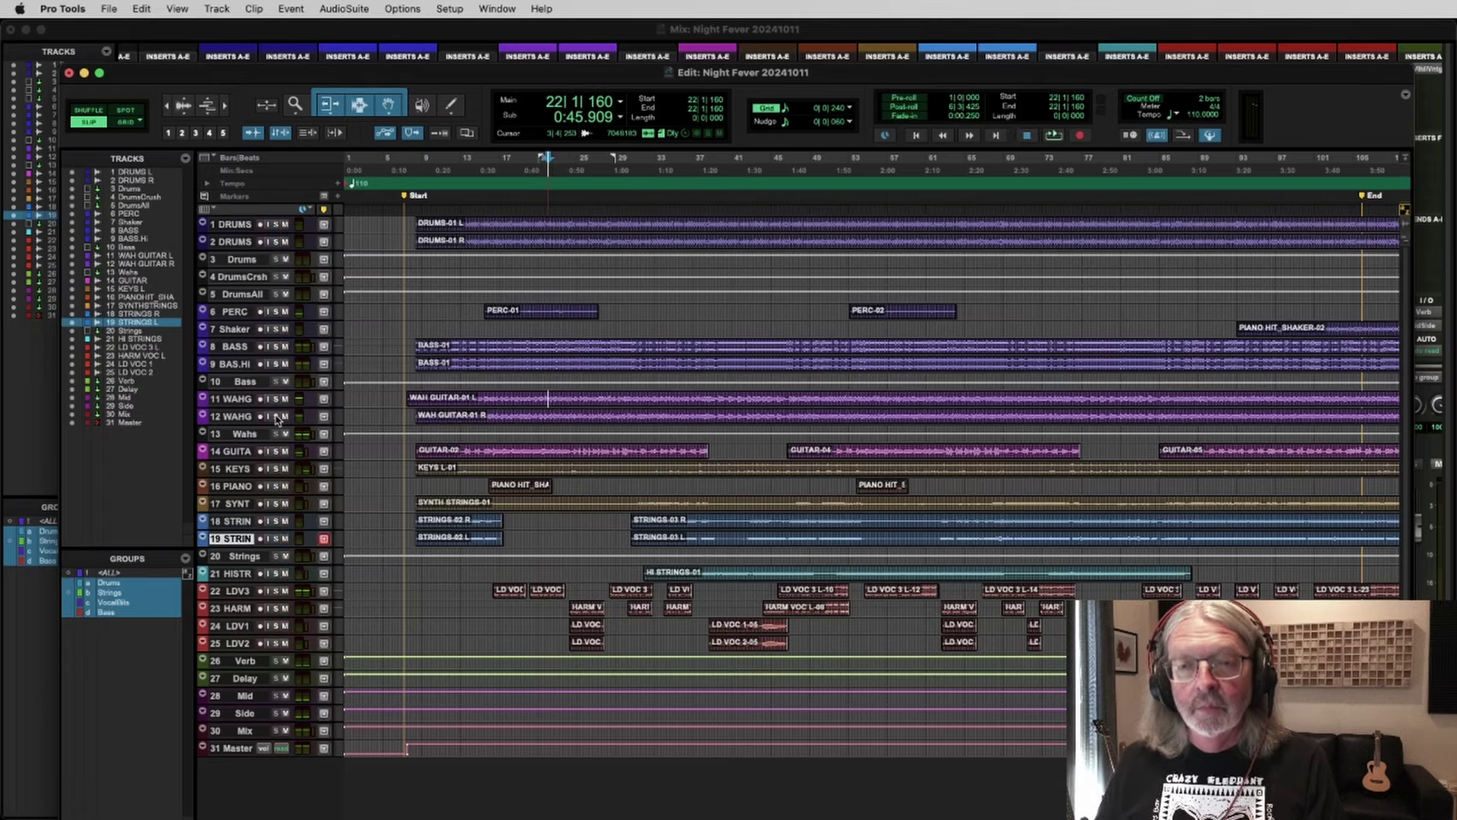
Step: Inspect the 4020 Retro EQ and 4030 Retro Compressor inserts on the Wahs submix, playing the mix through the compressor
key("super+equal")
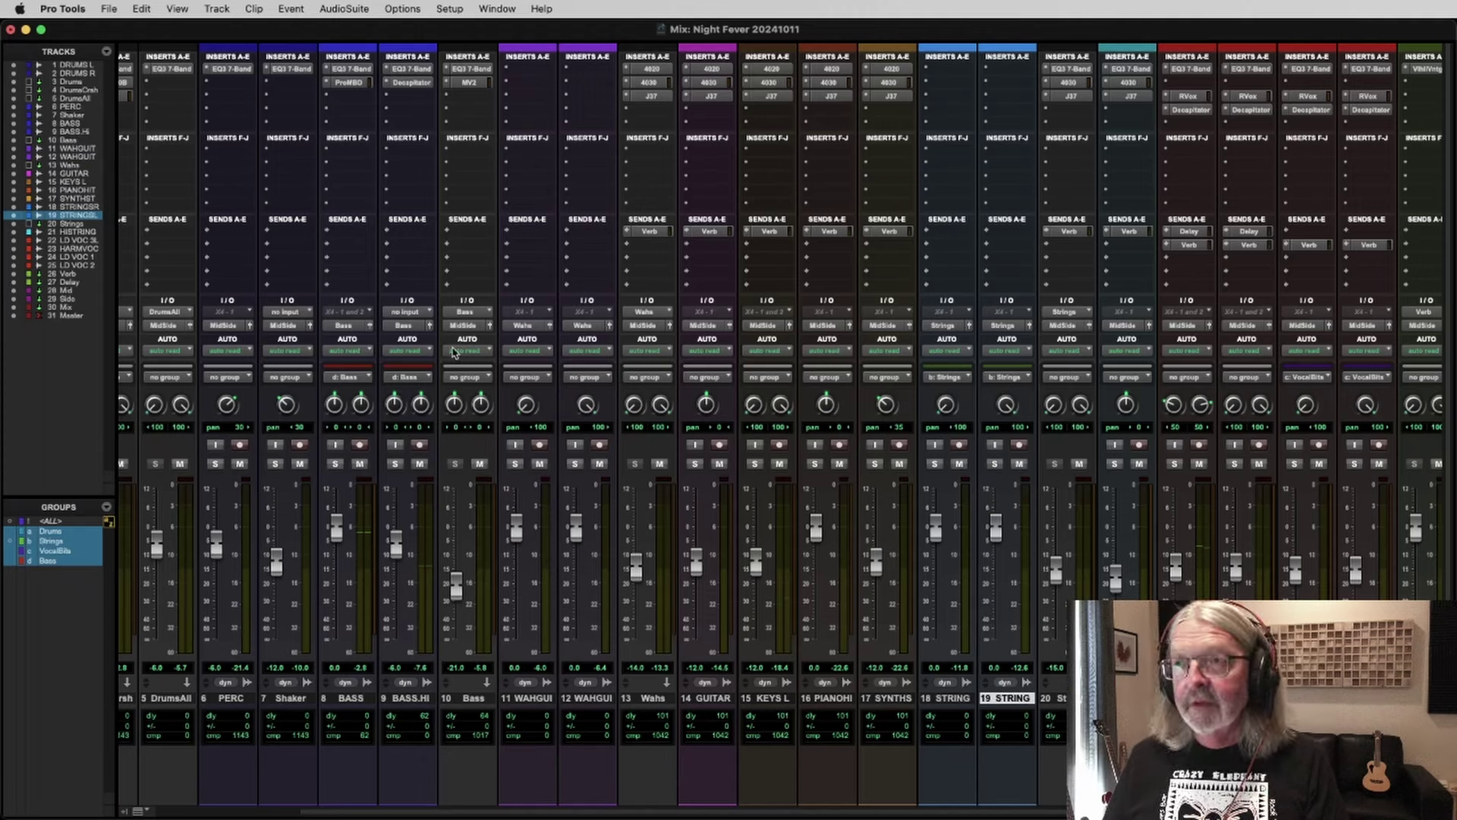
left_click(656, 72)
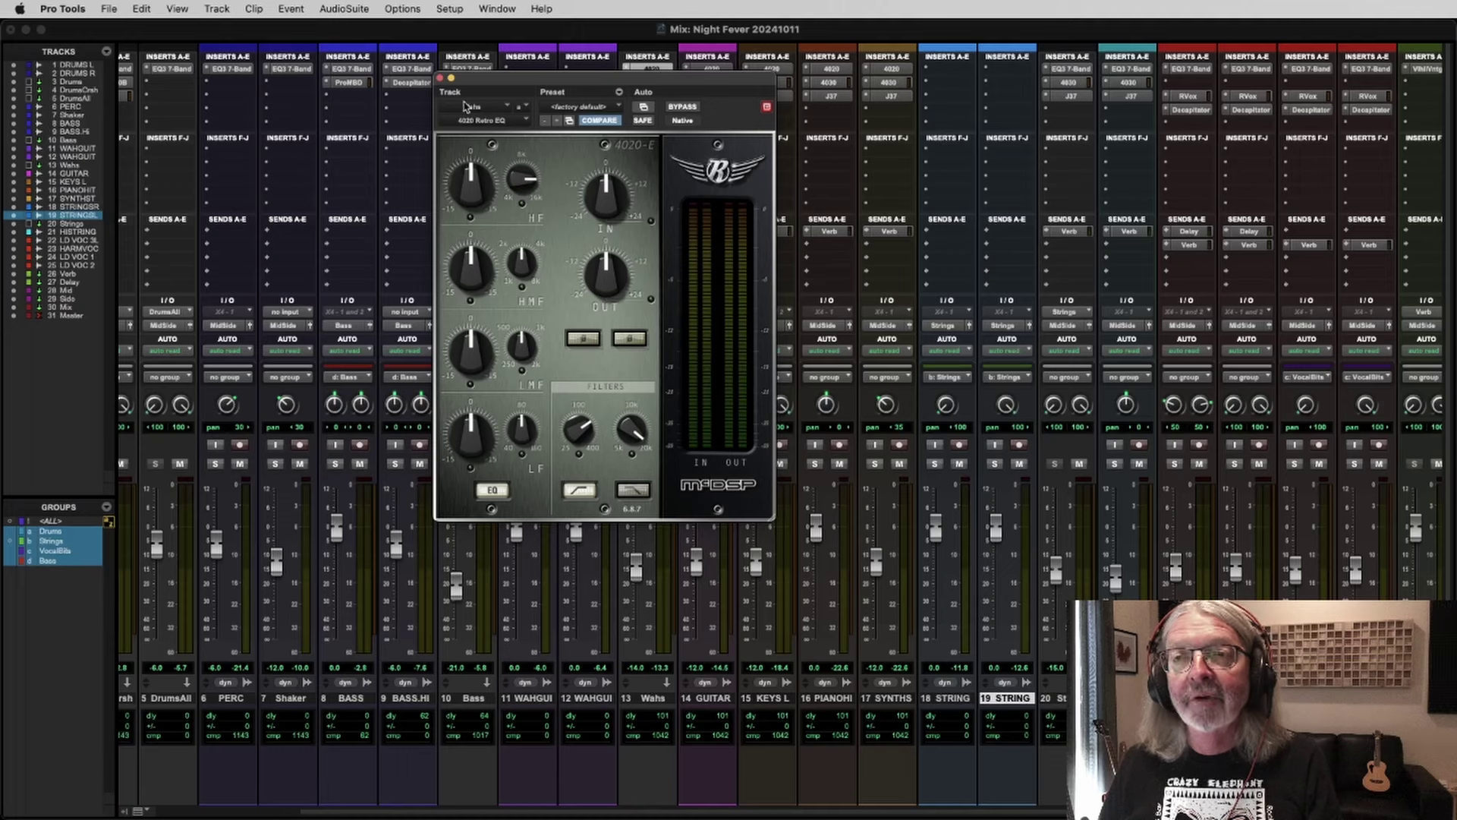
left_click(440, 78)
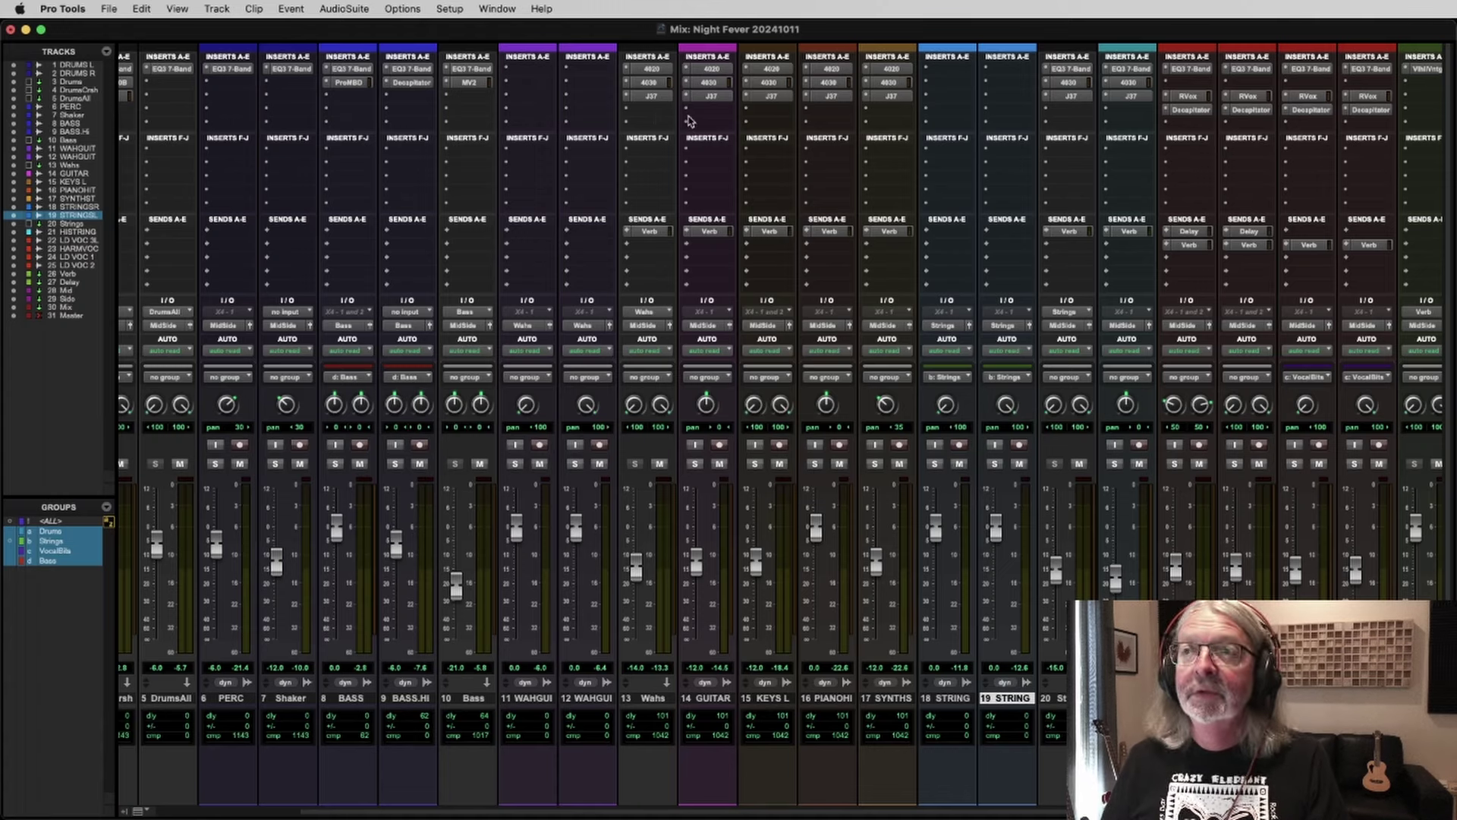
left_click(651, 83)
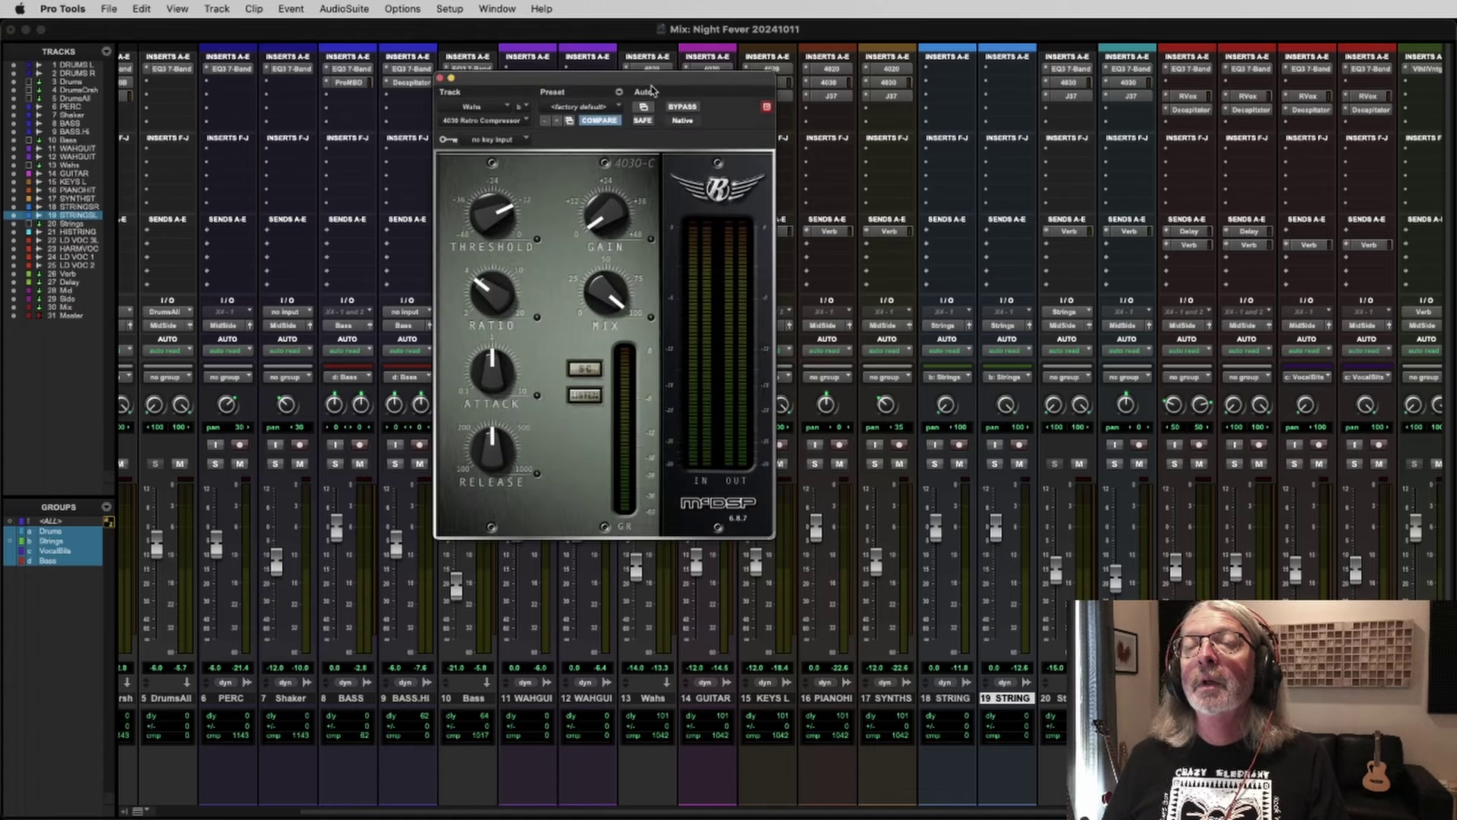
key("space")
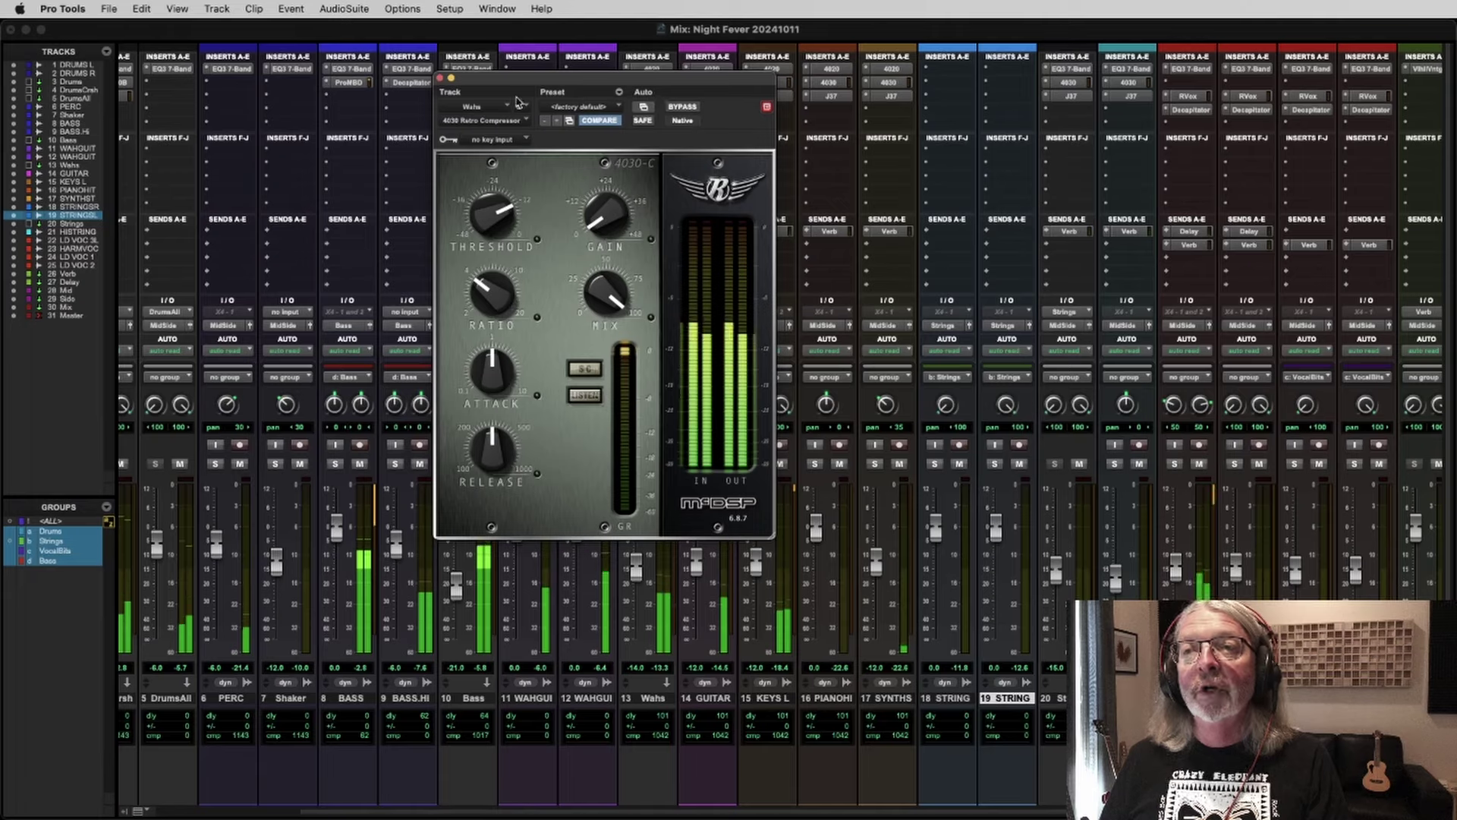
left_click(439, 79)
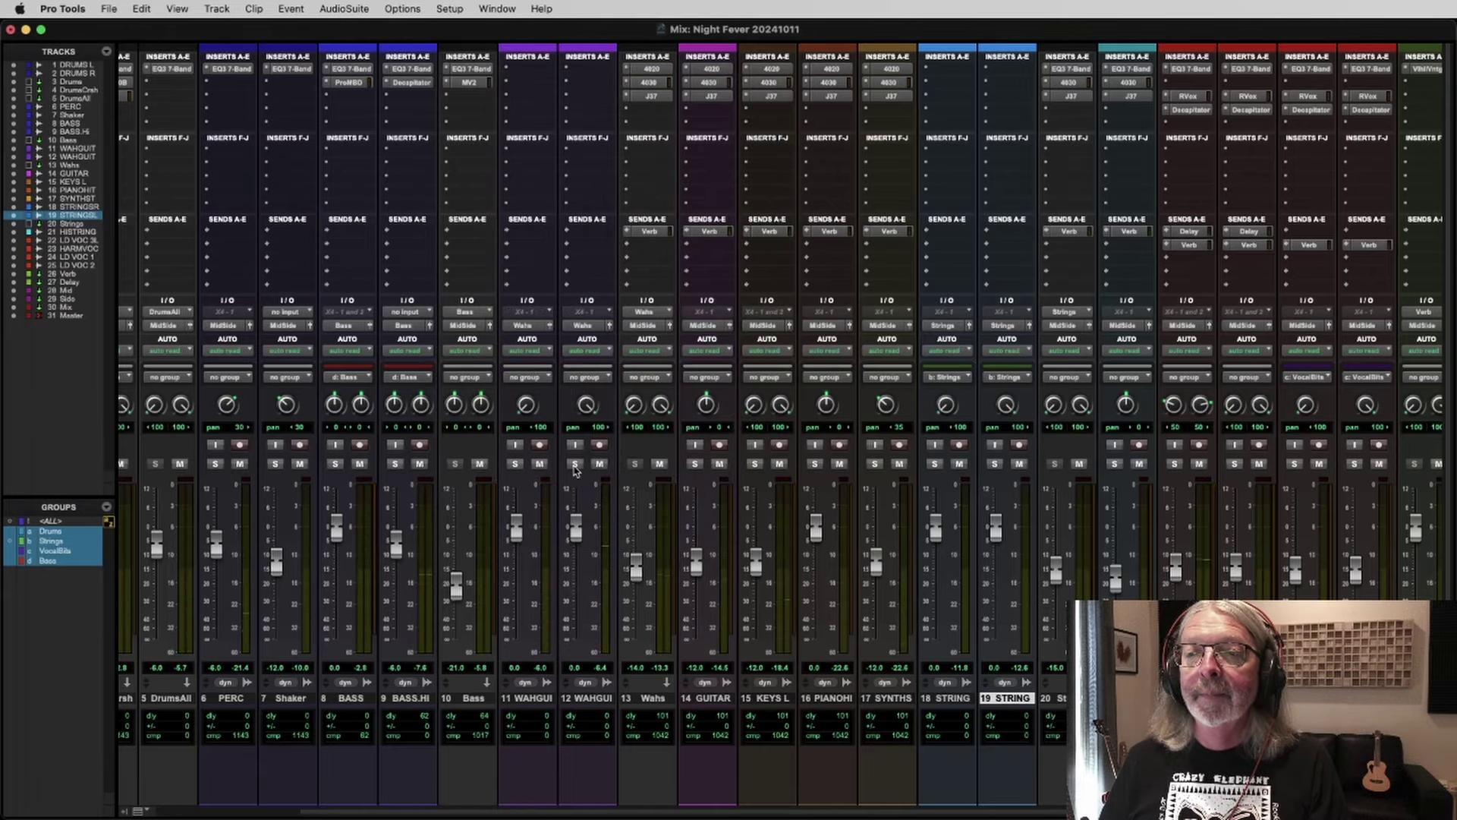
Step: Solo both WAH GUITAR tracks again and audition them while viewing the J37 tape insert on the Wahs submix
left_click(574, 465)
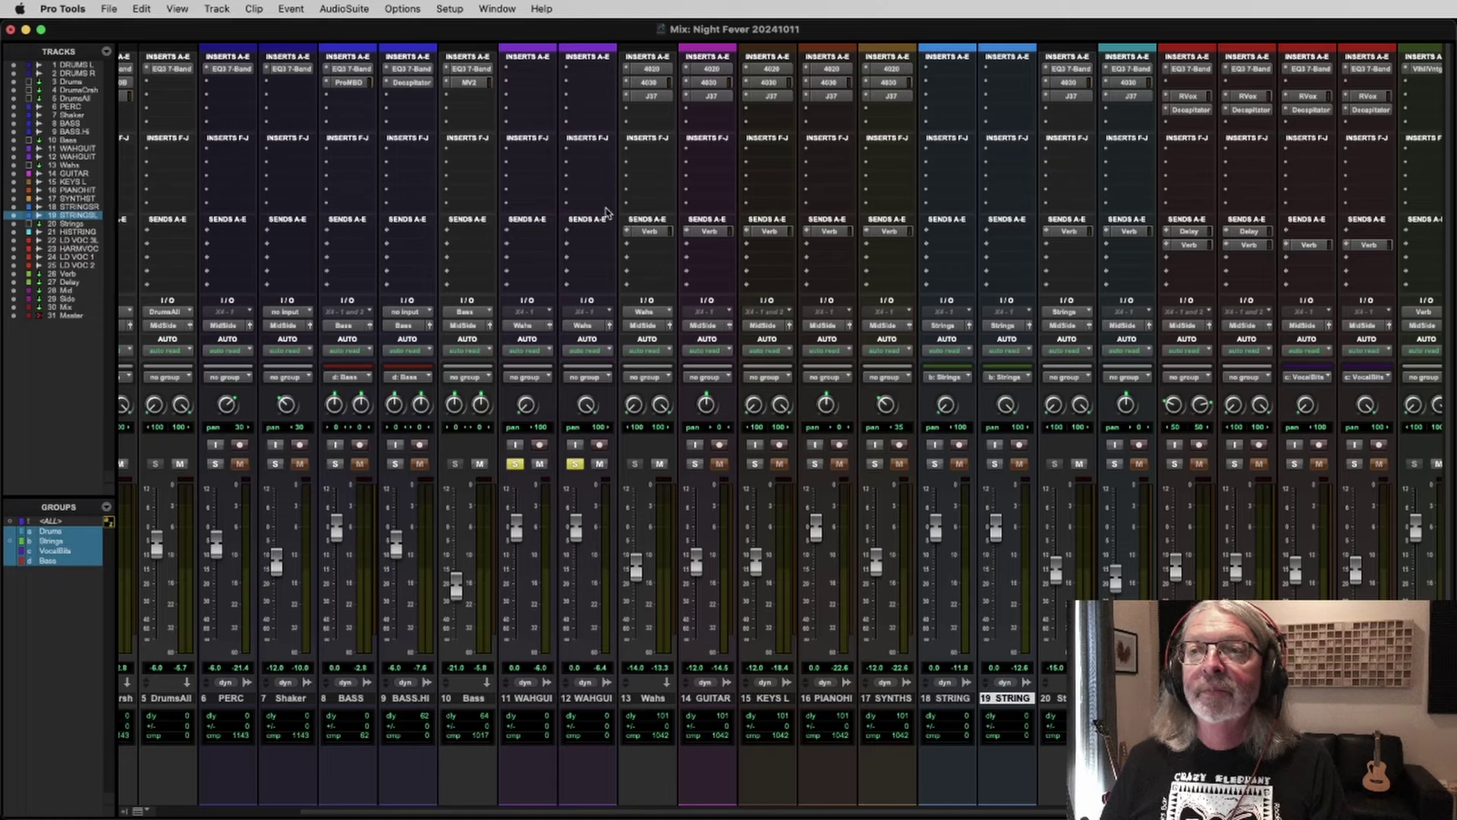
left_click(650, 97)
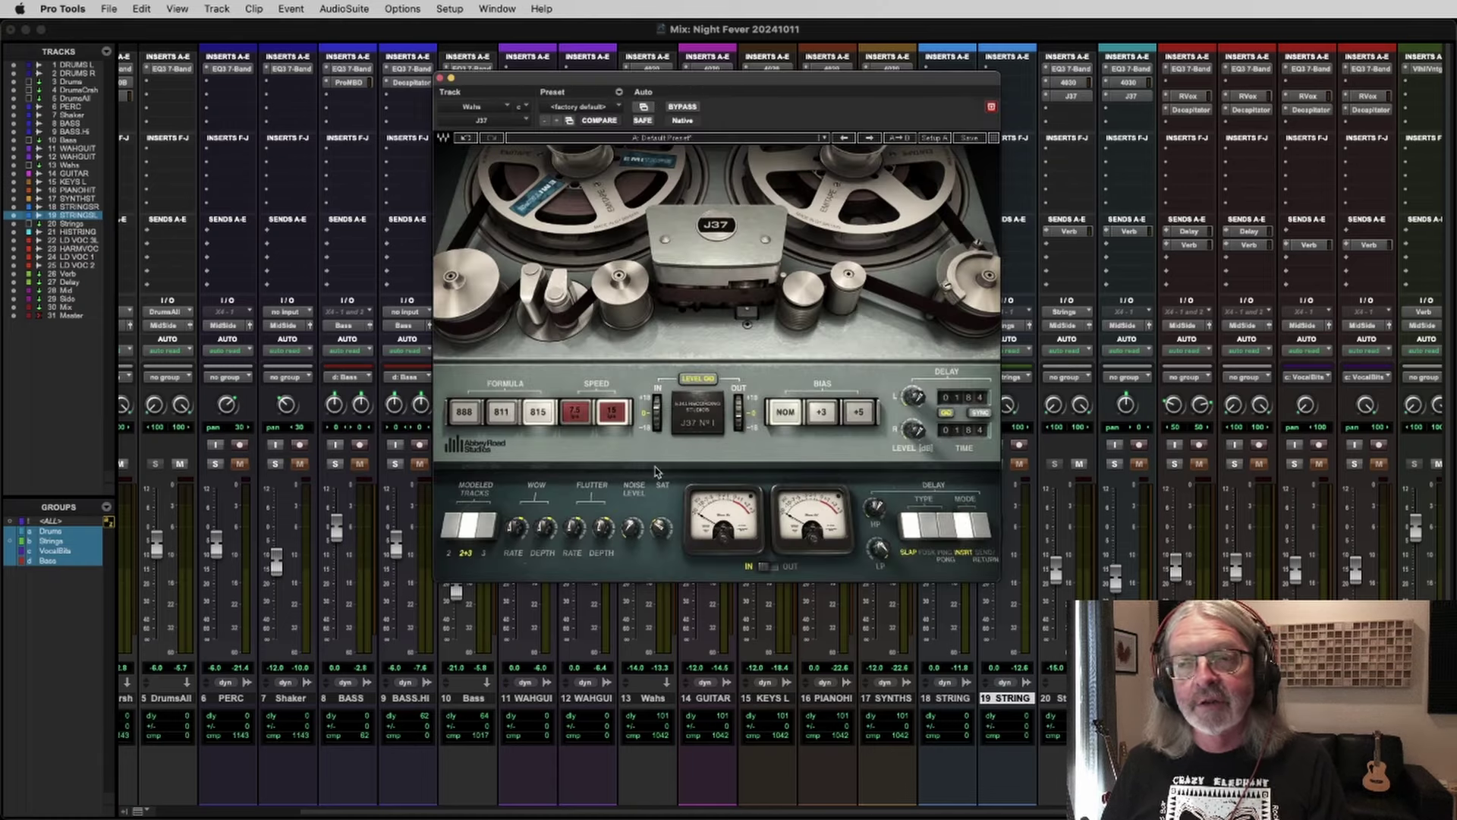
key("space")
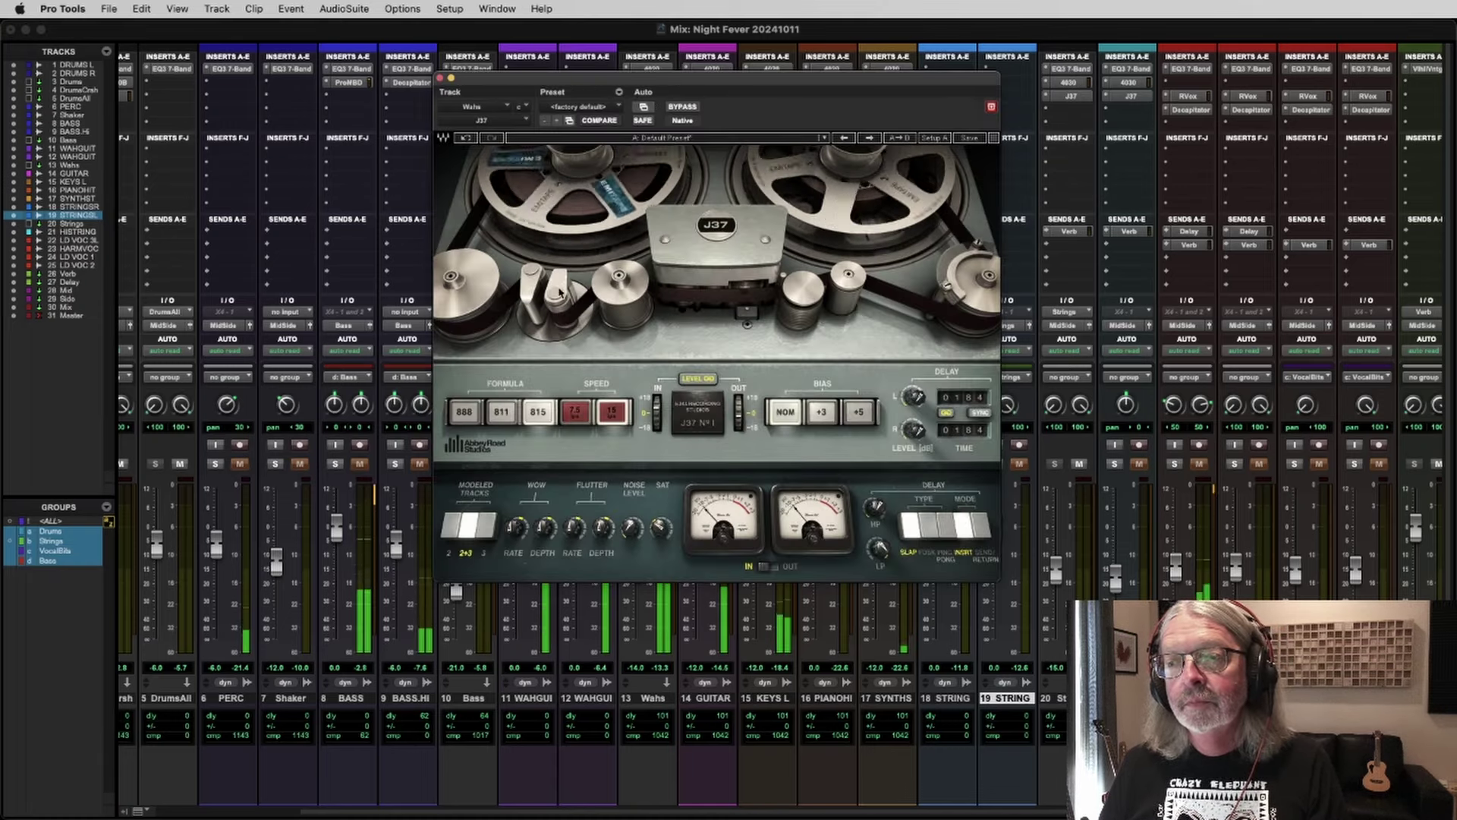
key("space")
left_click(440, 78)
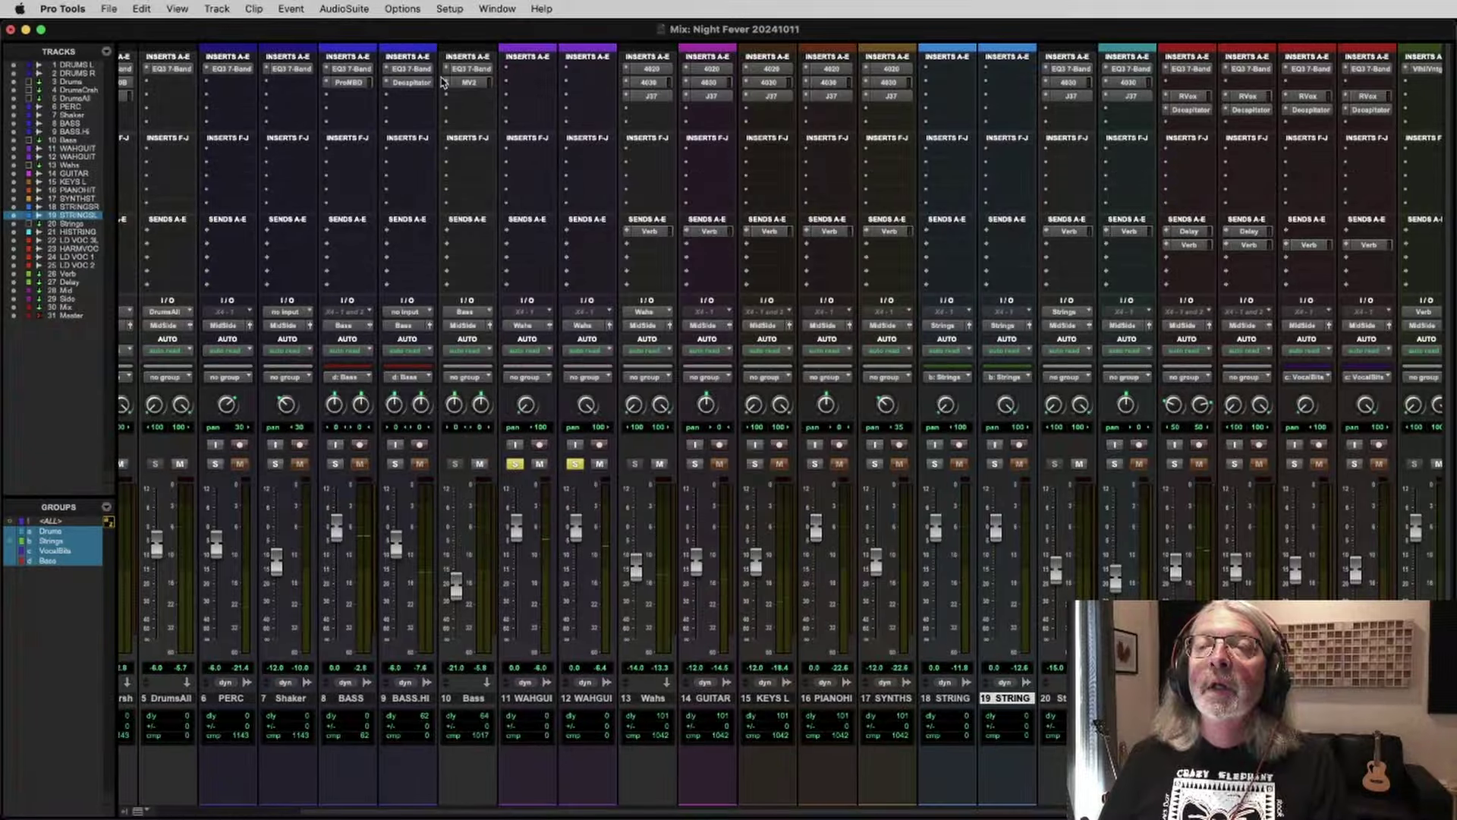
Step: Switch the solo from the wah guitars to the GUITAR track only and play it from around bar 13
left_click(695, 464)
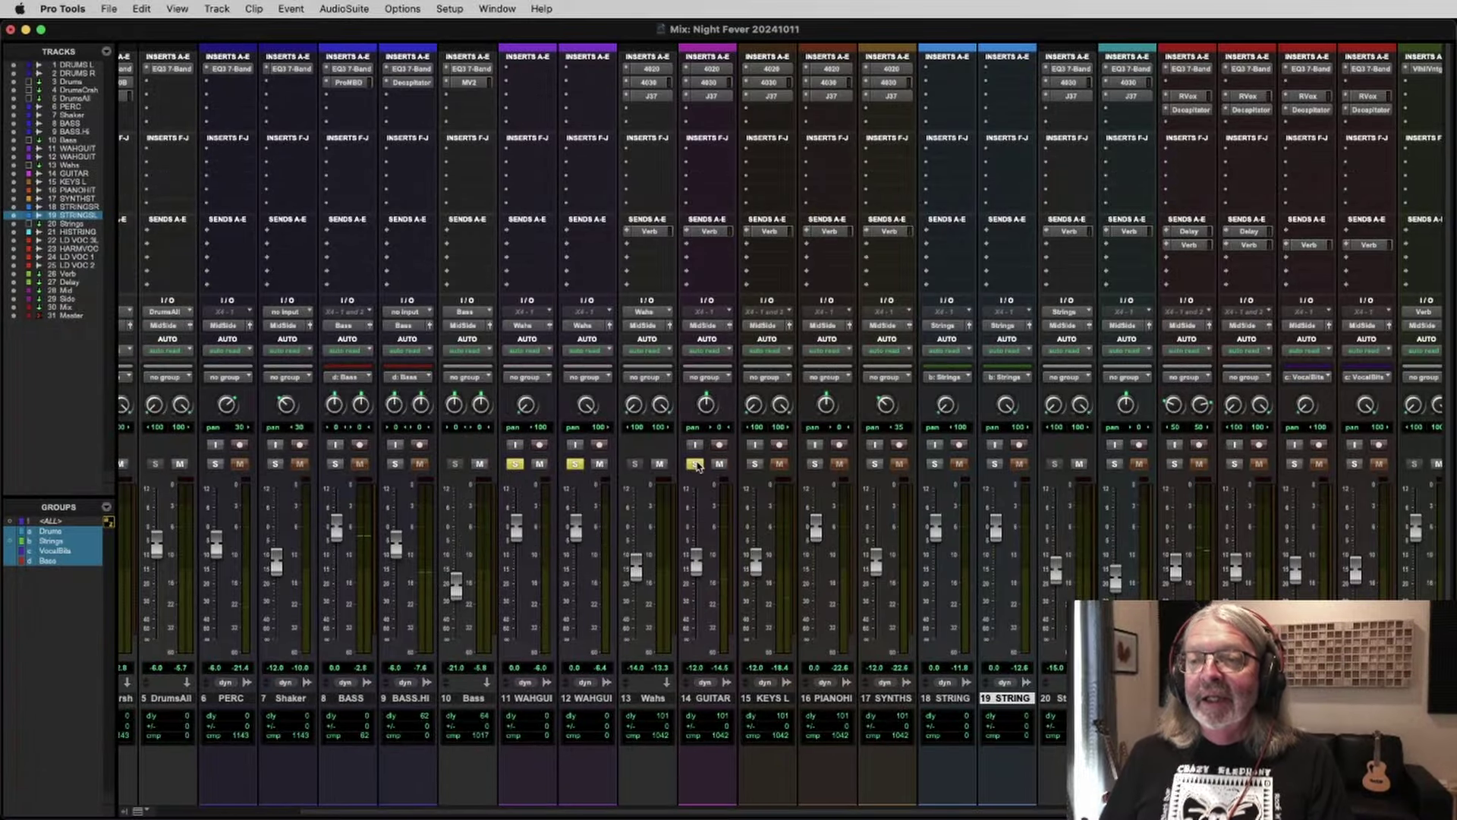
left_click(574, 463)
left_click(514, 465)
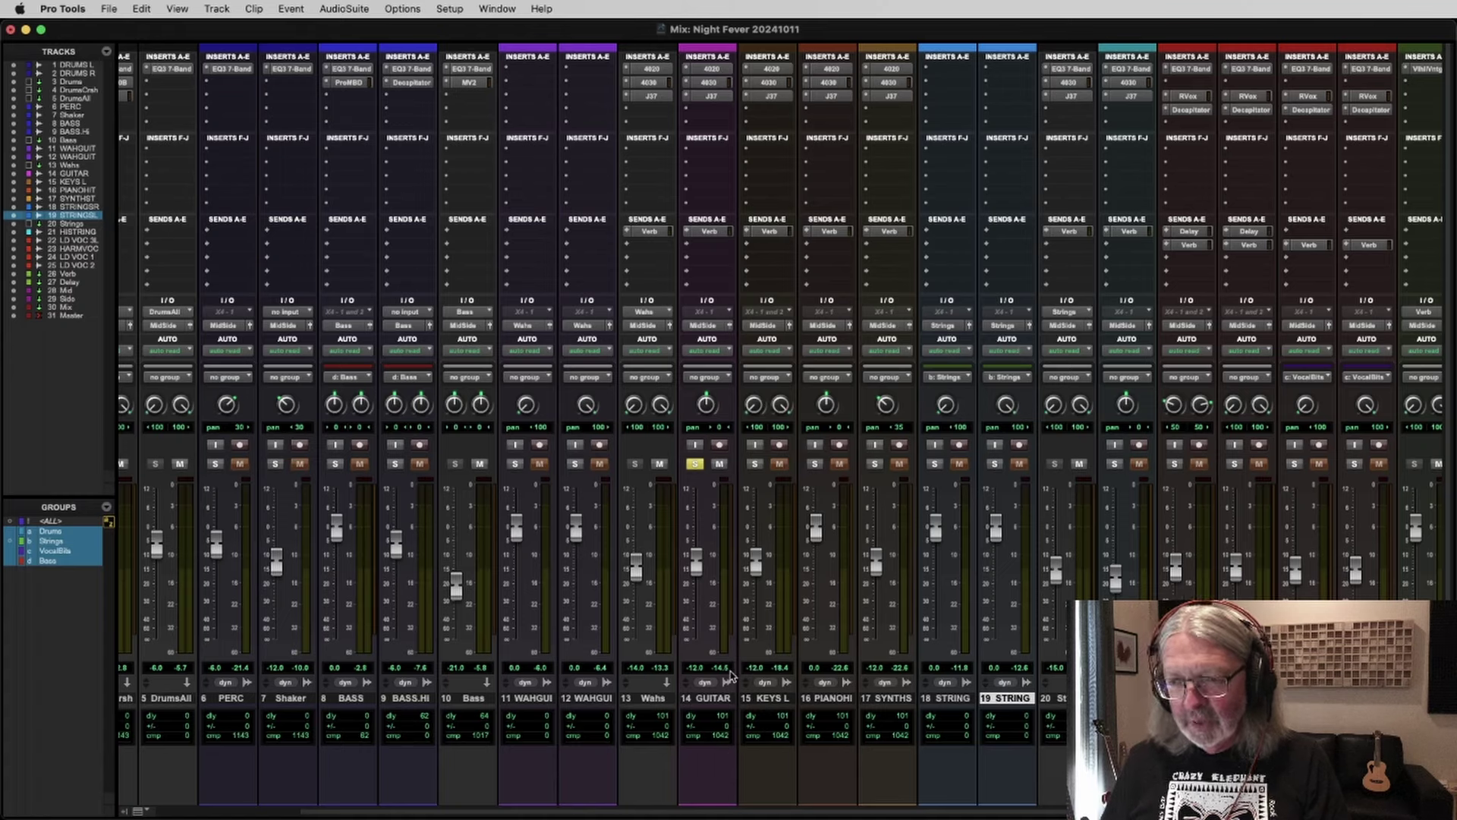
key("super+equal")
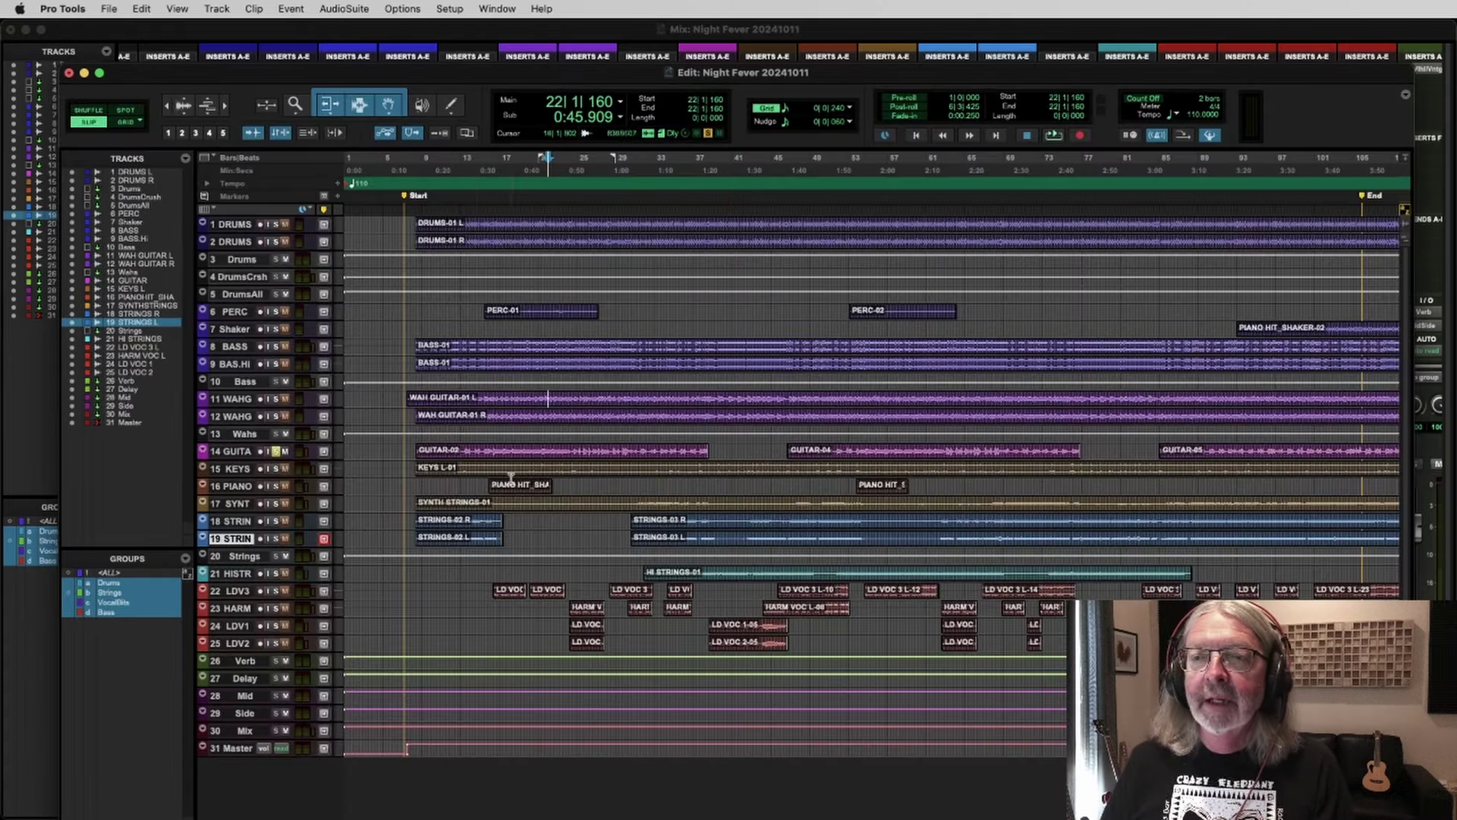
left_click(463, 448)
key("space")
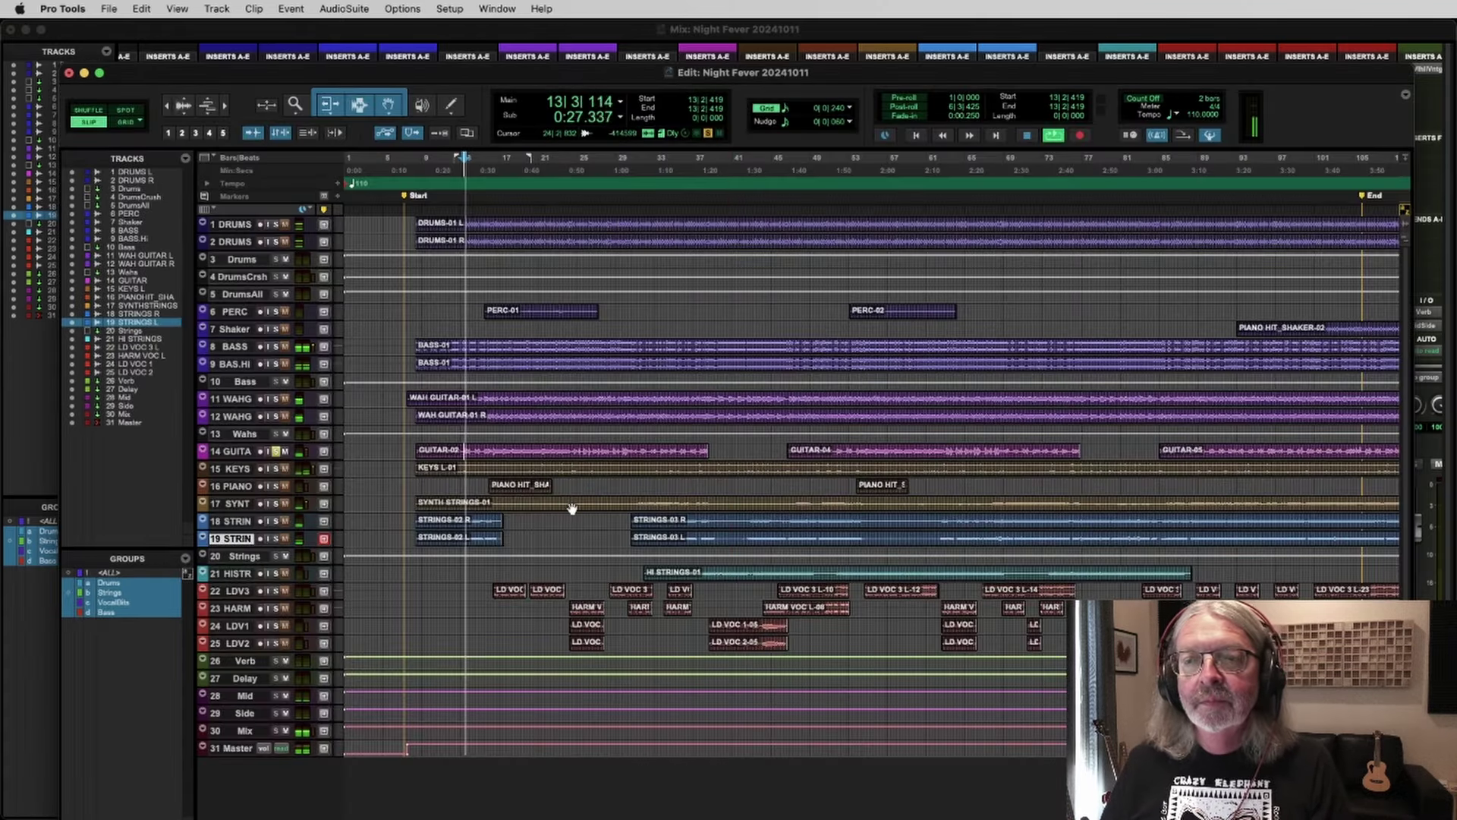
Step: Audition the soloed GUITAR track from around bars 15, 23 and 31
key("space")
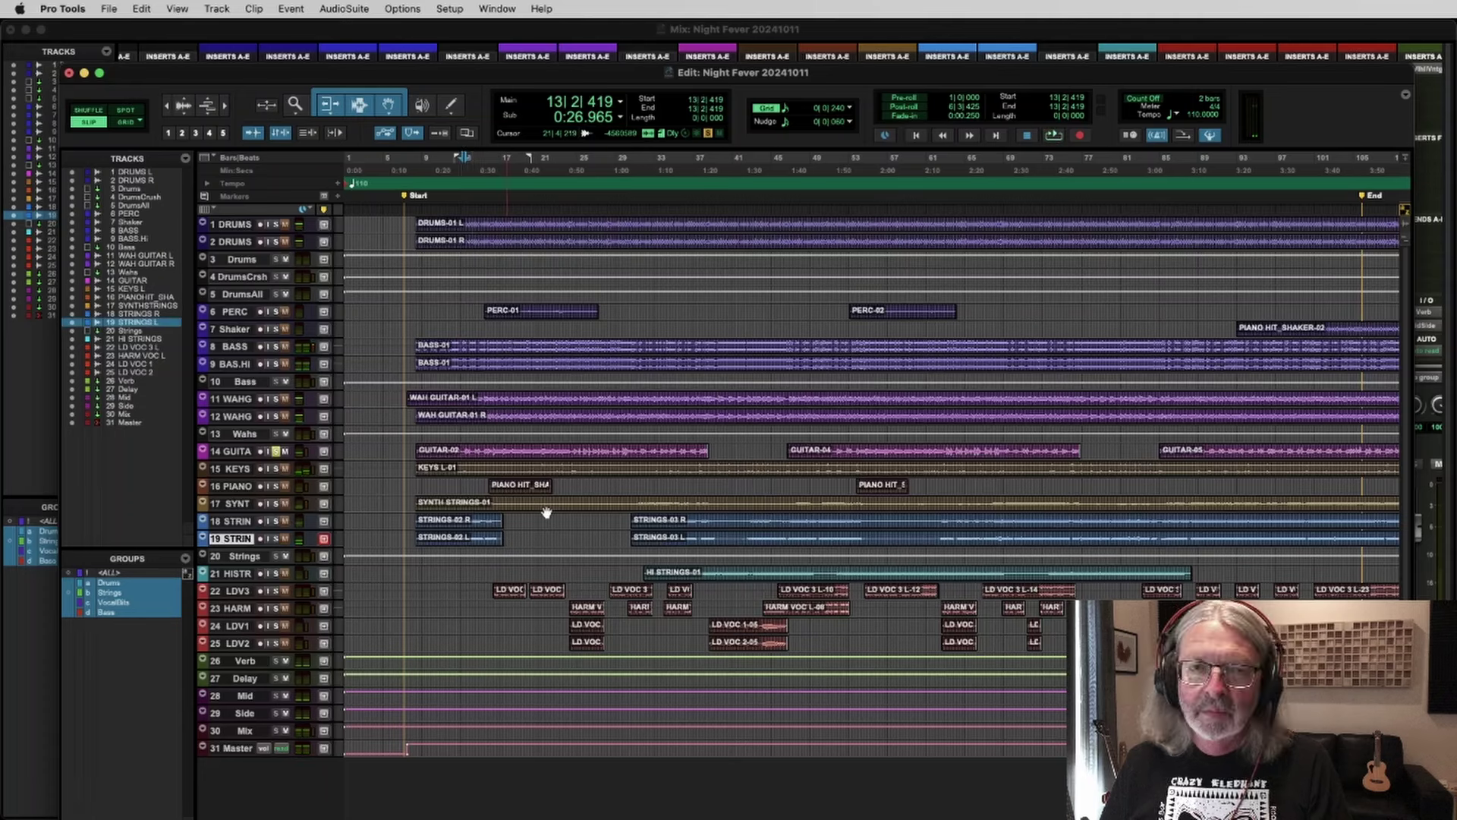
left_click(485, 450)
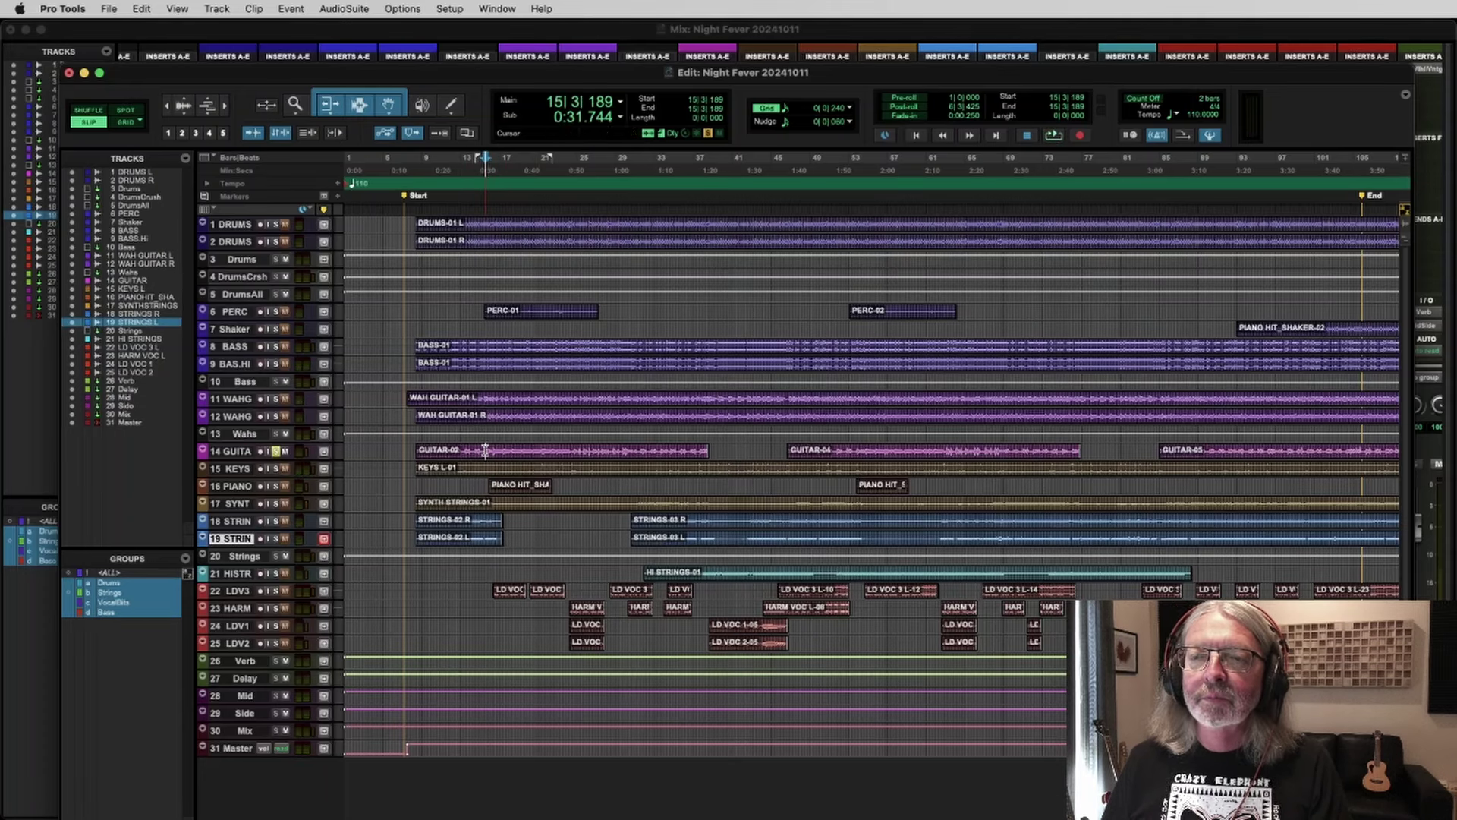
key("space")
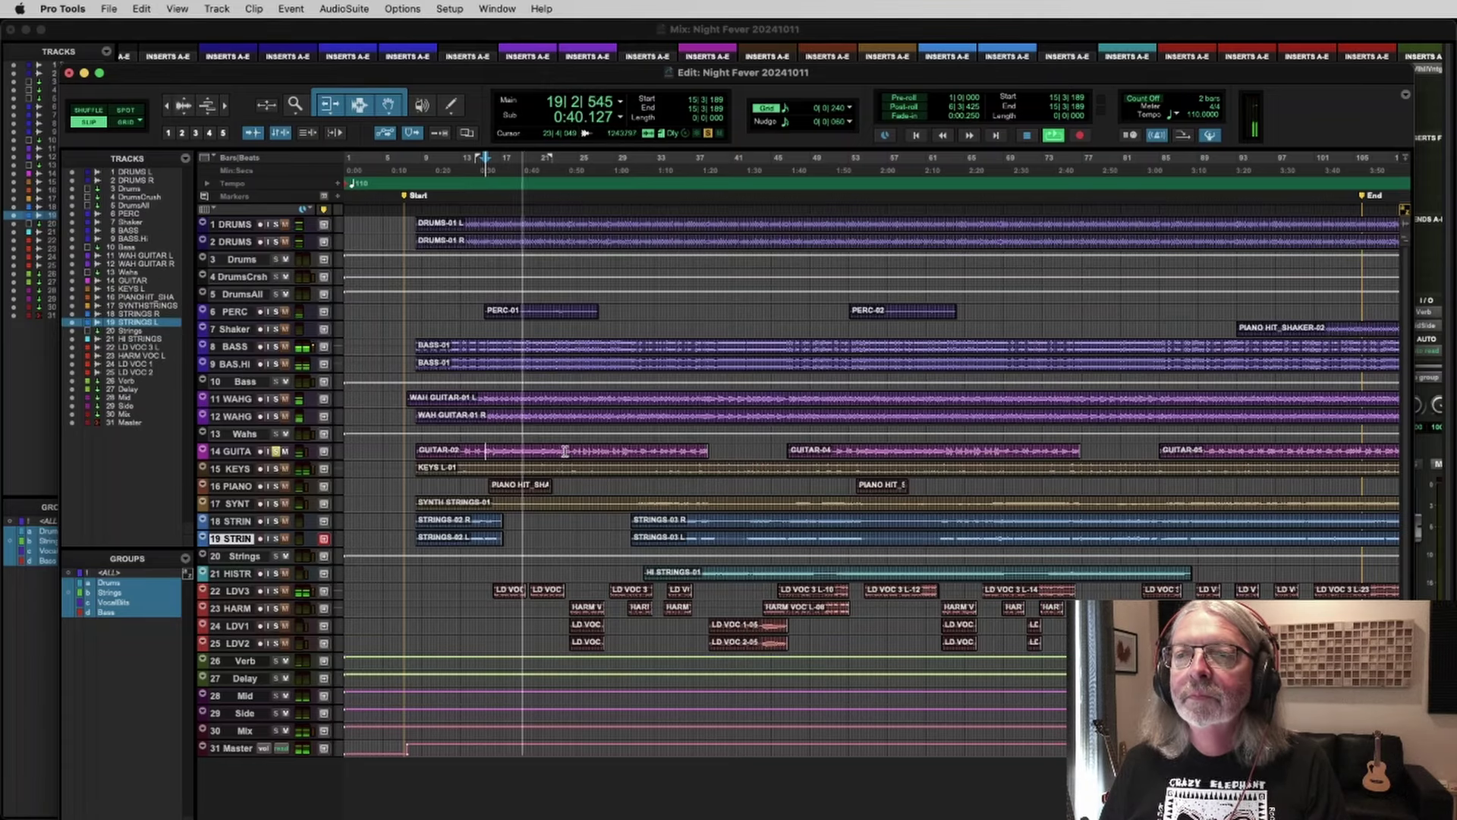
left_click(565, 450)
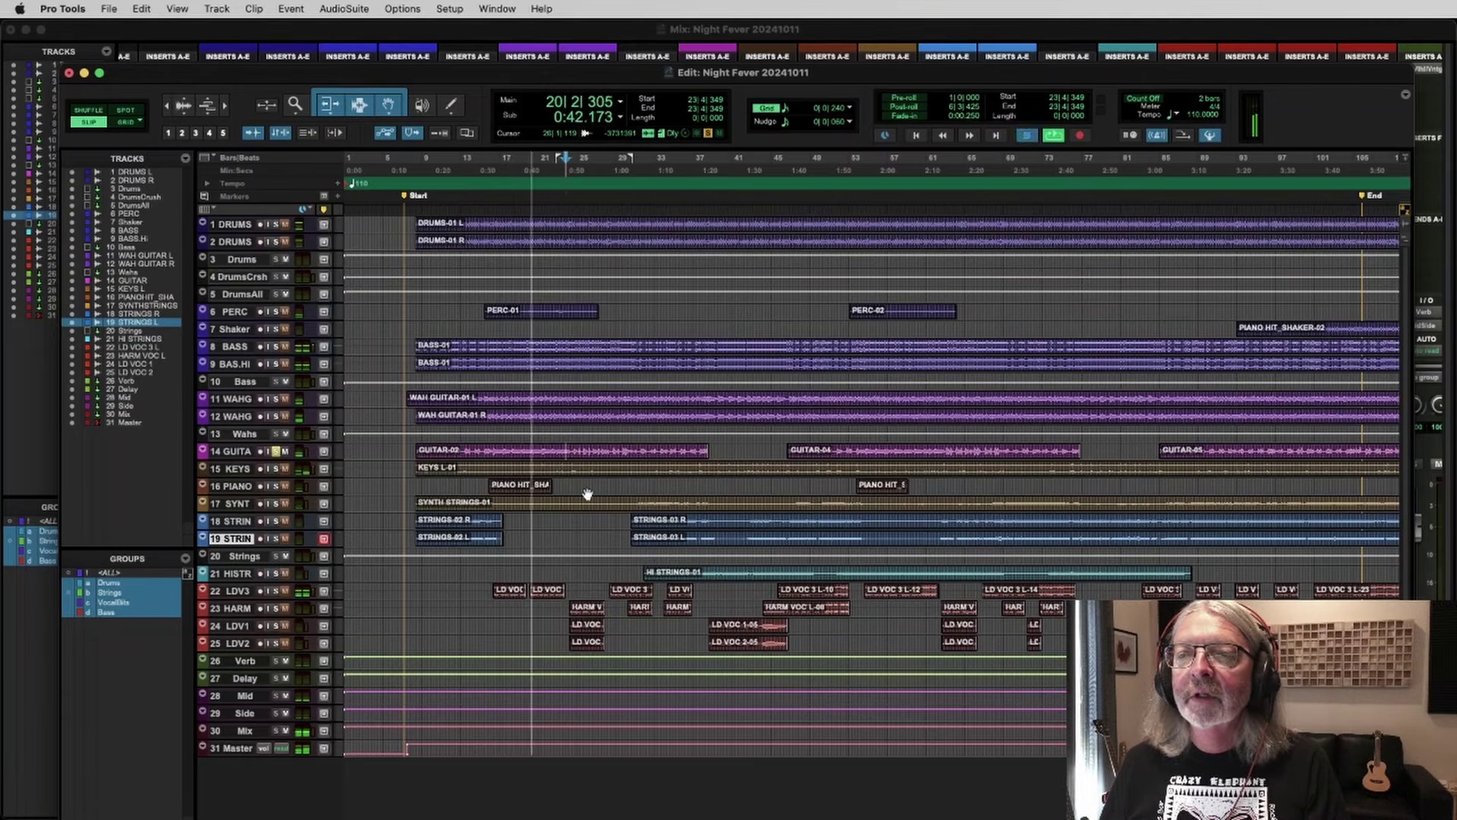
key("space")
key("space")
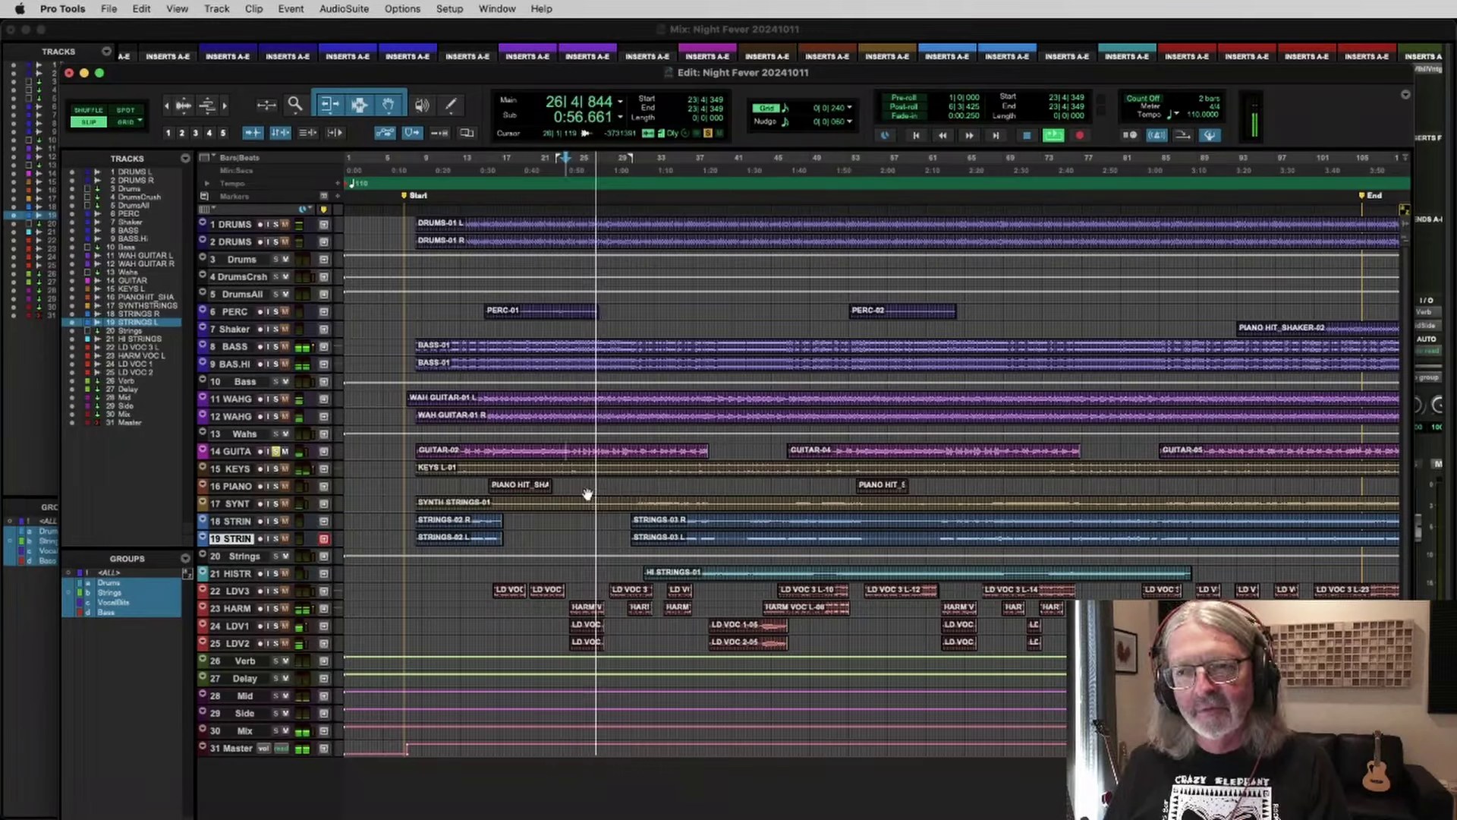
key("space")
left_click(640, 450)
key("space")
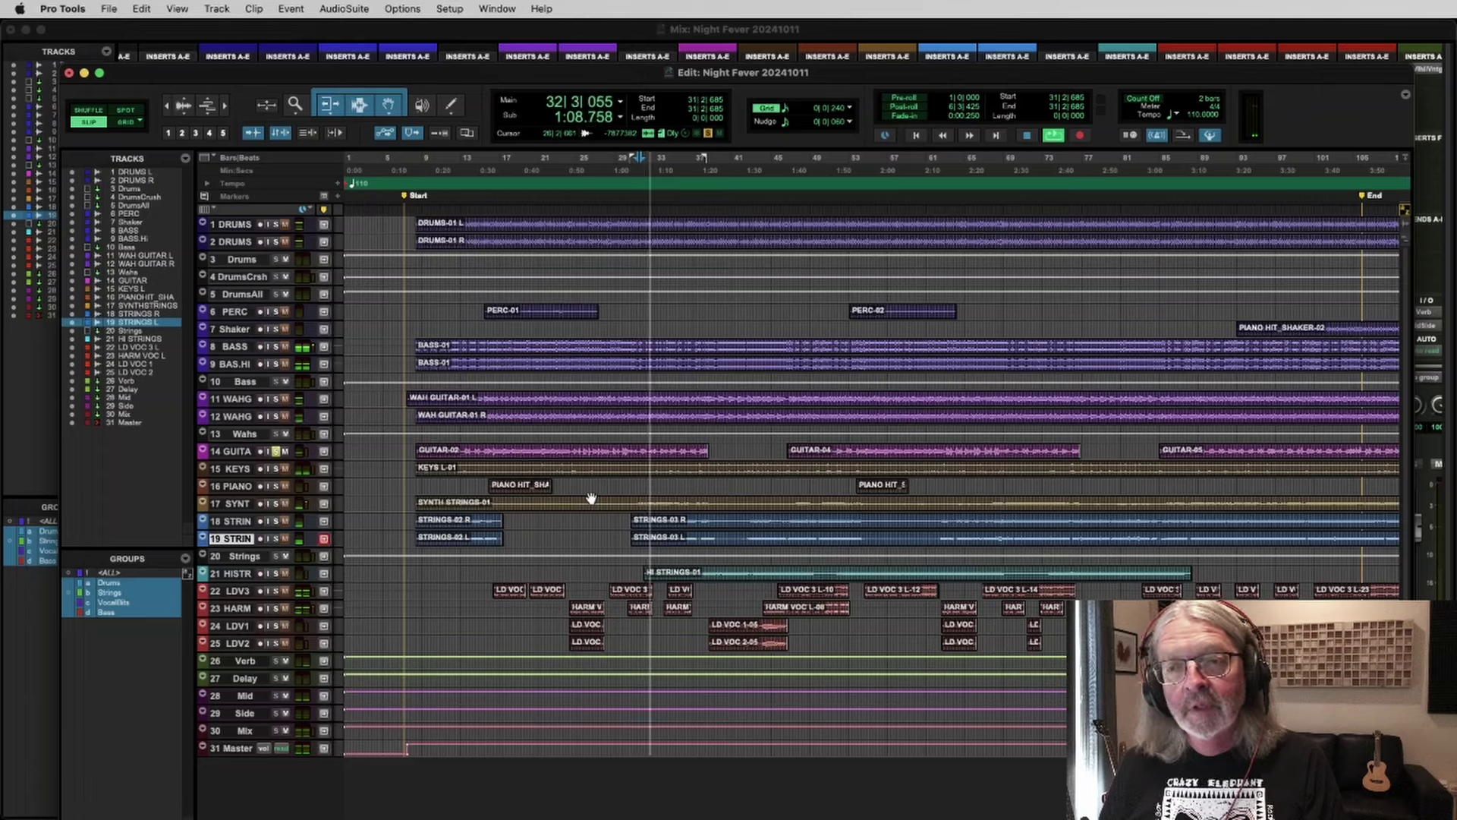
key("space")
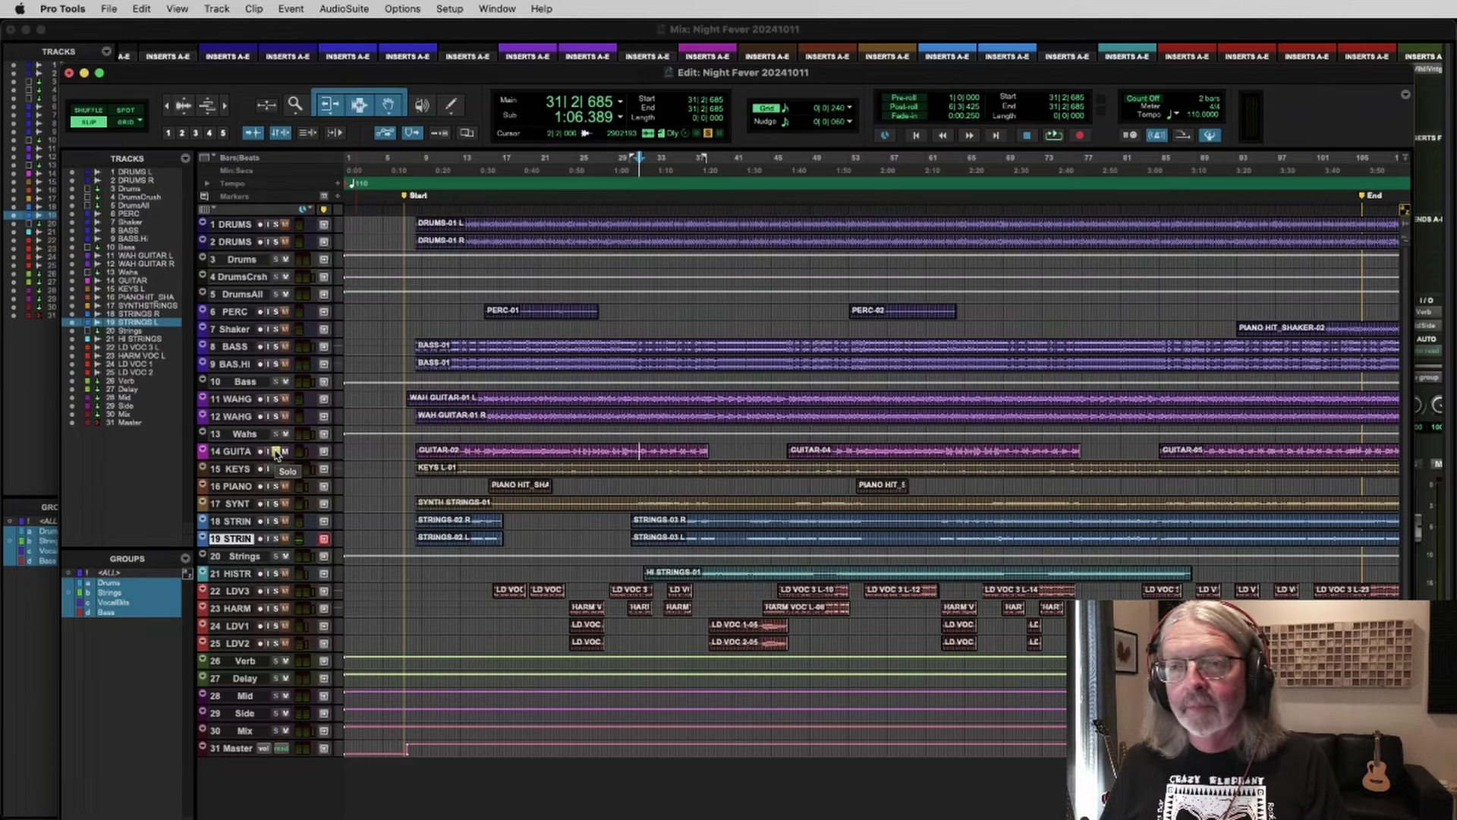
Step: Inspect the ValhallaVintageVerb insert settings on the Verb track
left_click(277, 452)
left_click(277, 452)
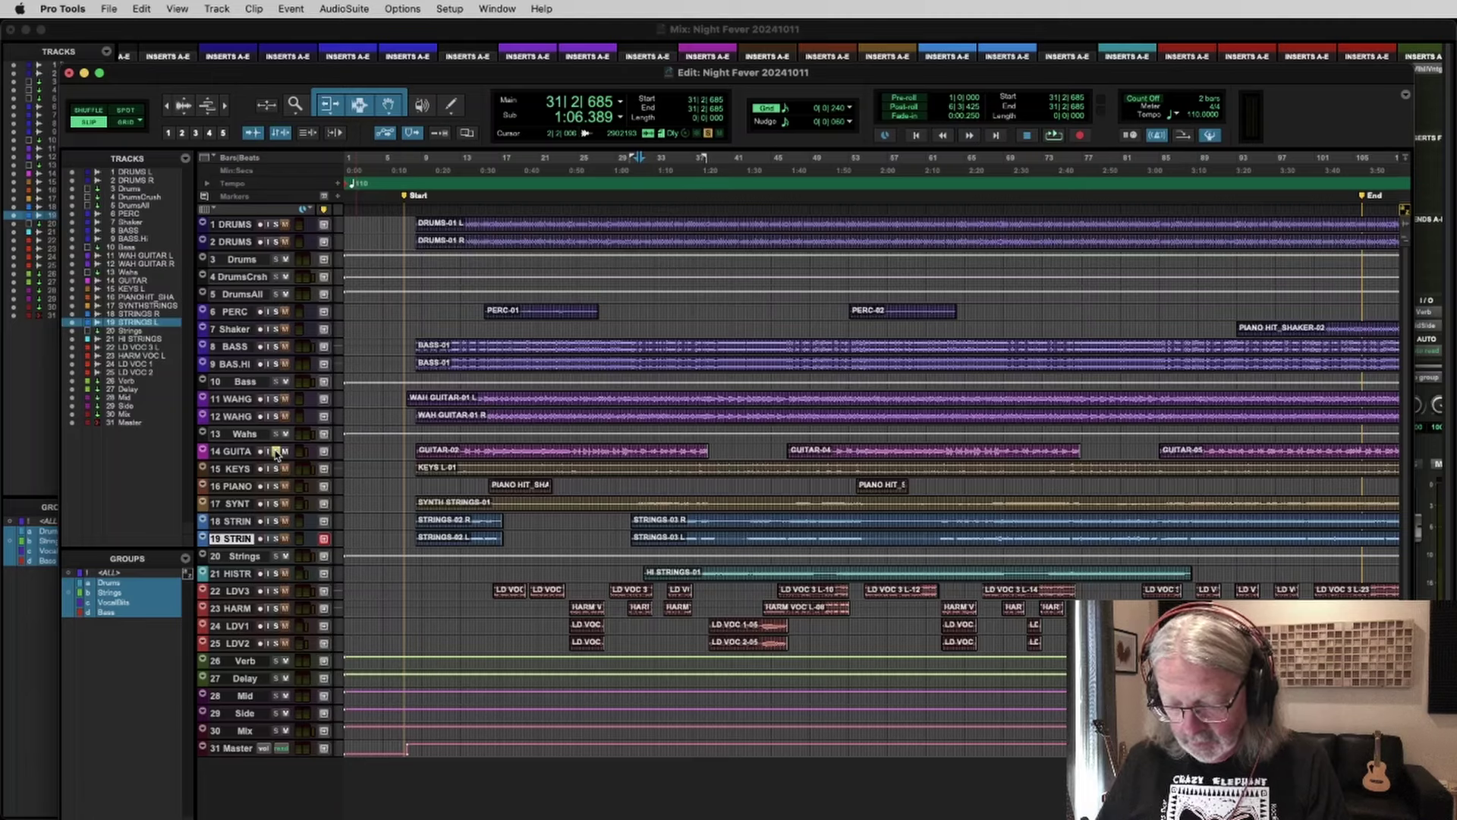
key("super+equal")
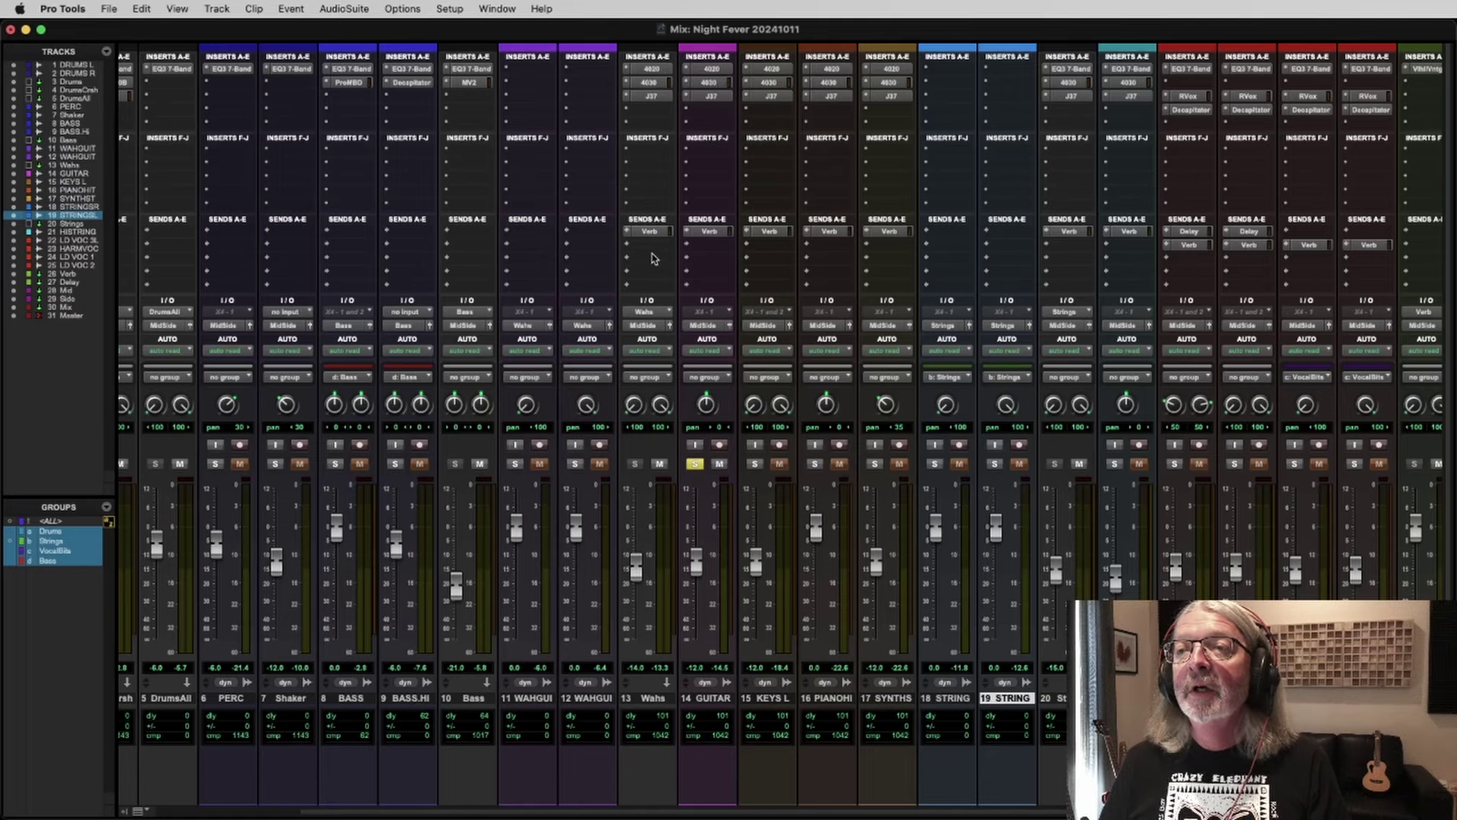
scroll(865, 273, "right", 2)
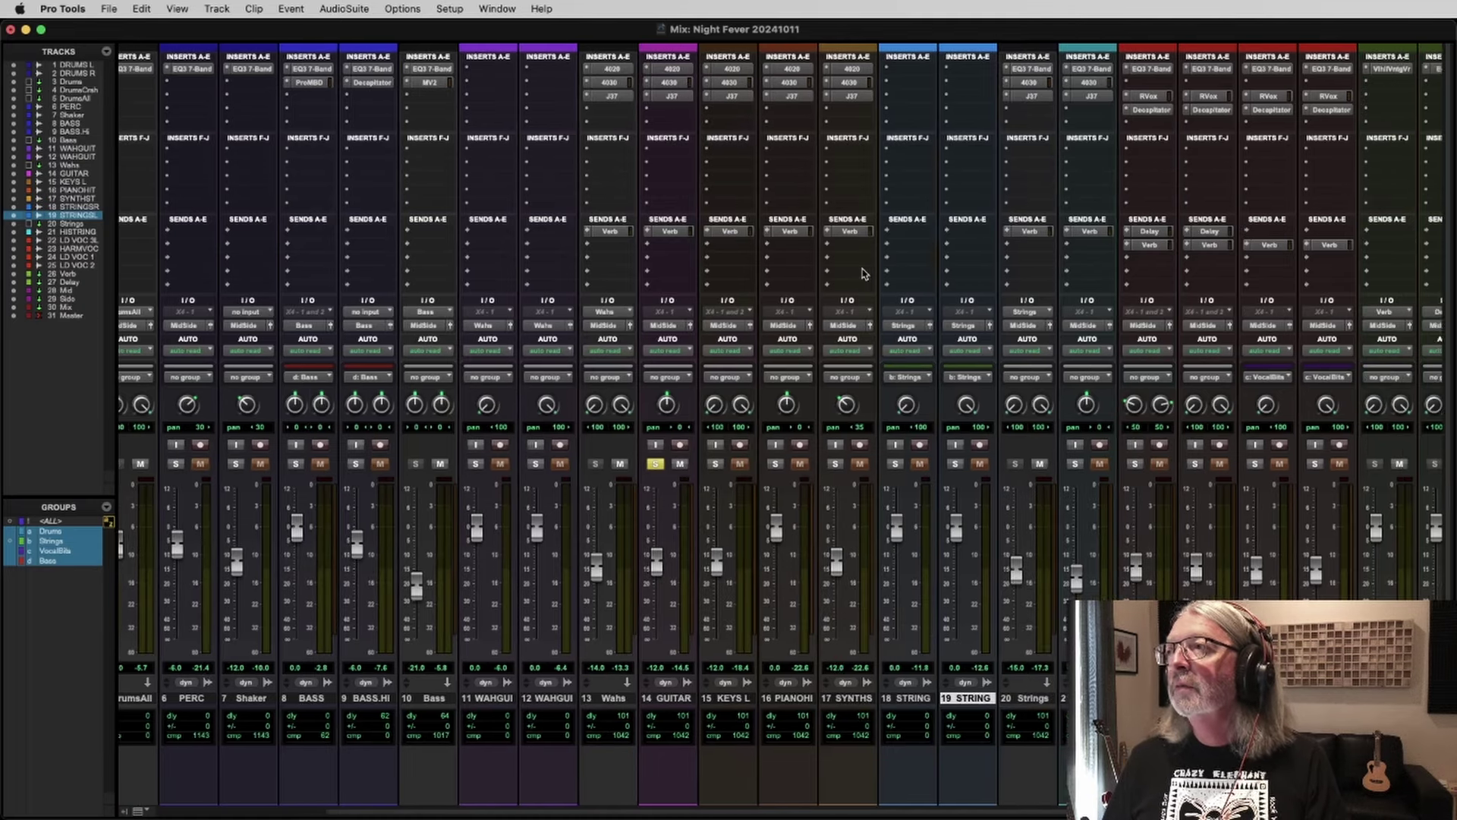
left_click(1384, 71)
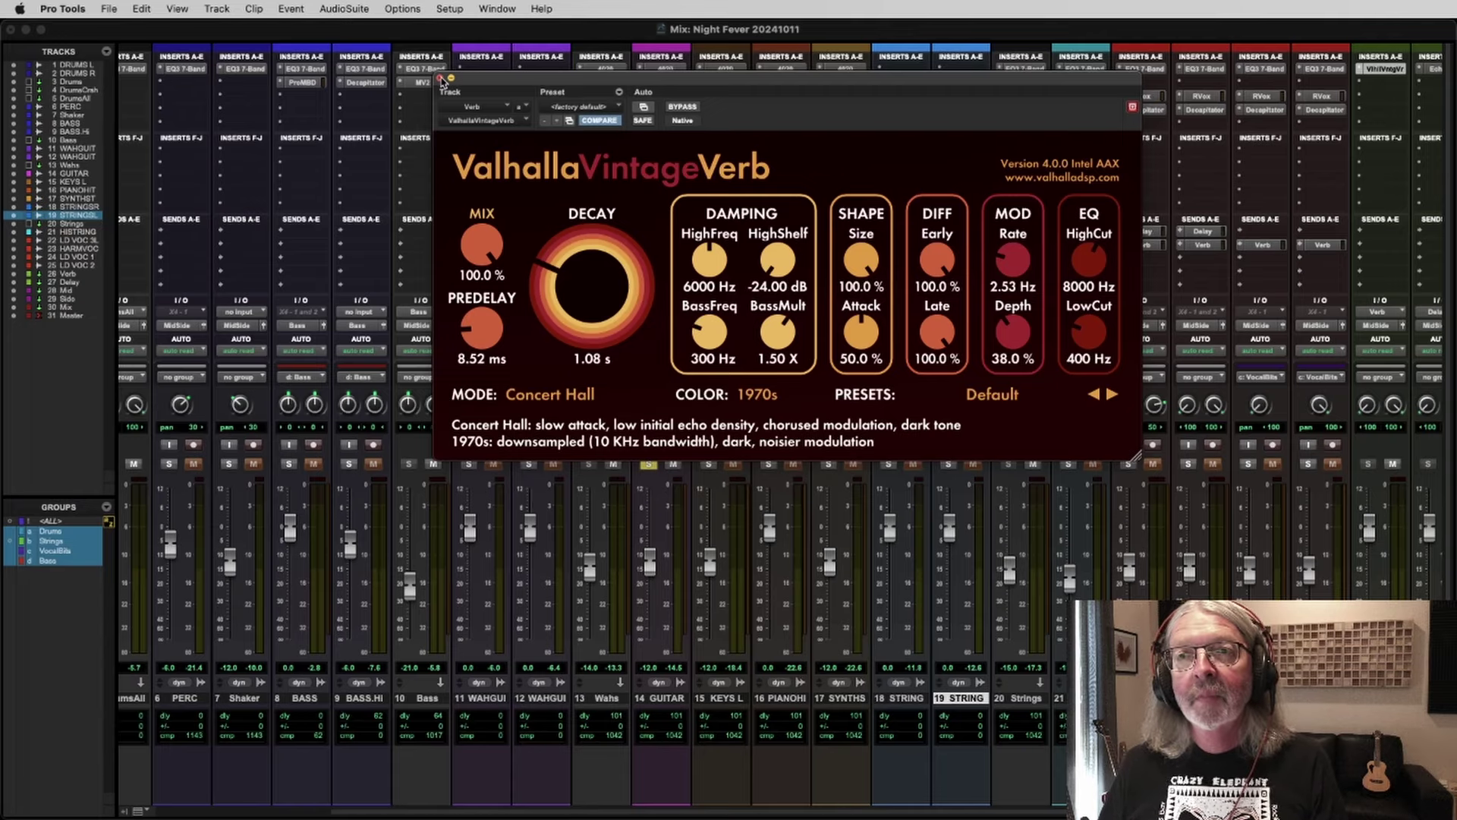
left_click(441, 79)
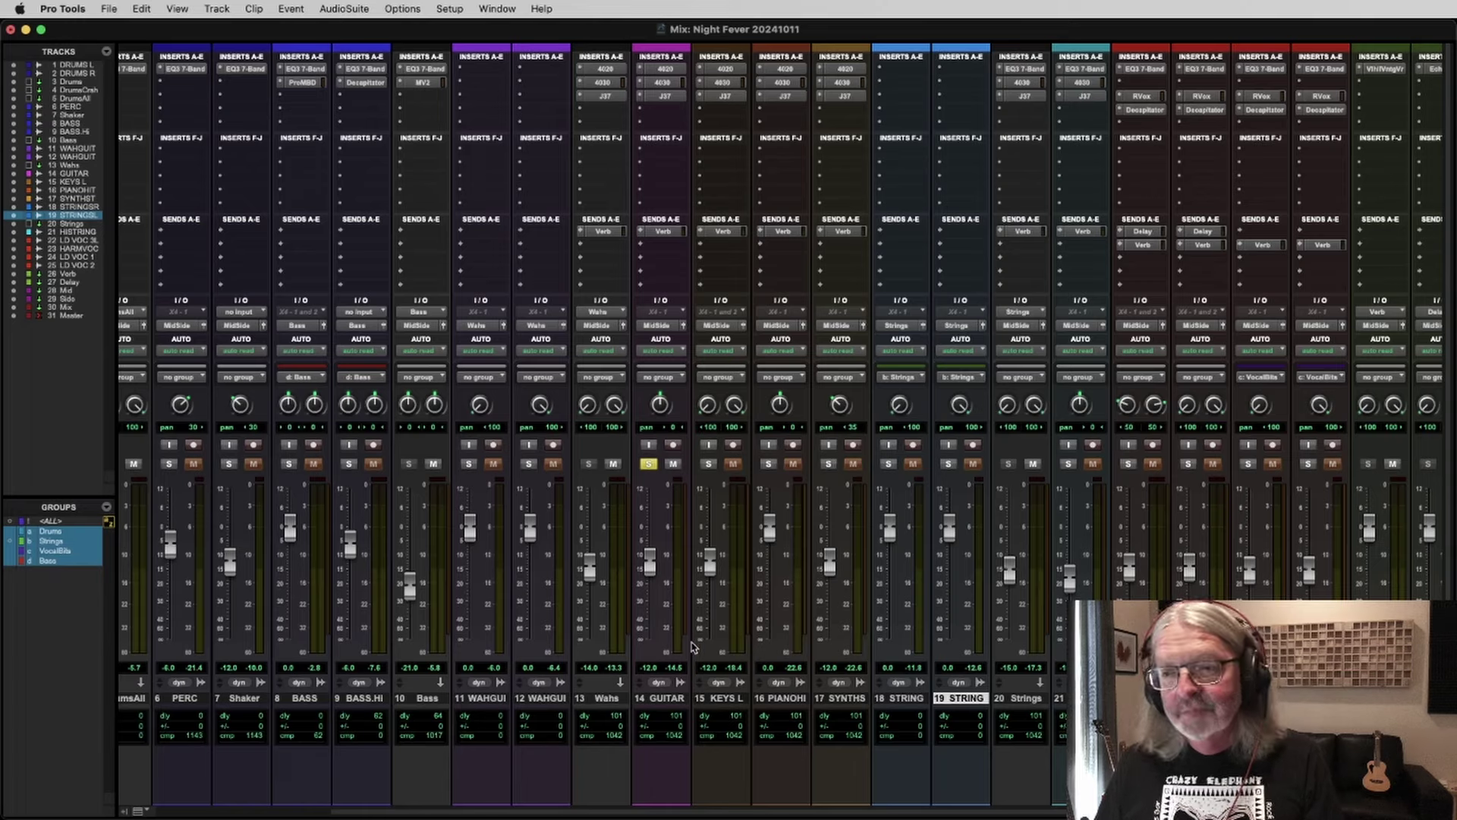
Step: Switch the solo from GUITAR to the KEYS L track and audition it from around bars 33, 39 and 45
left_click(650, 465)
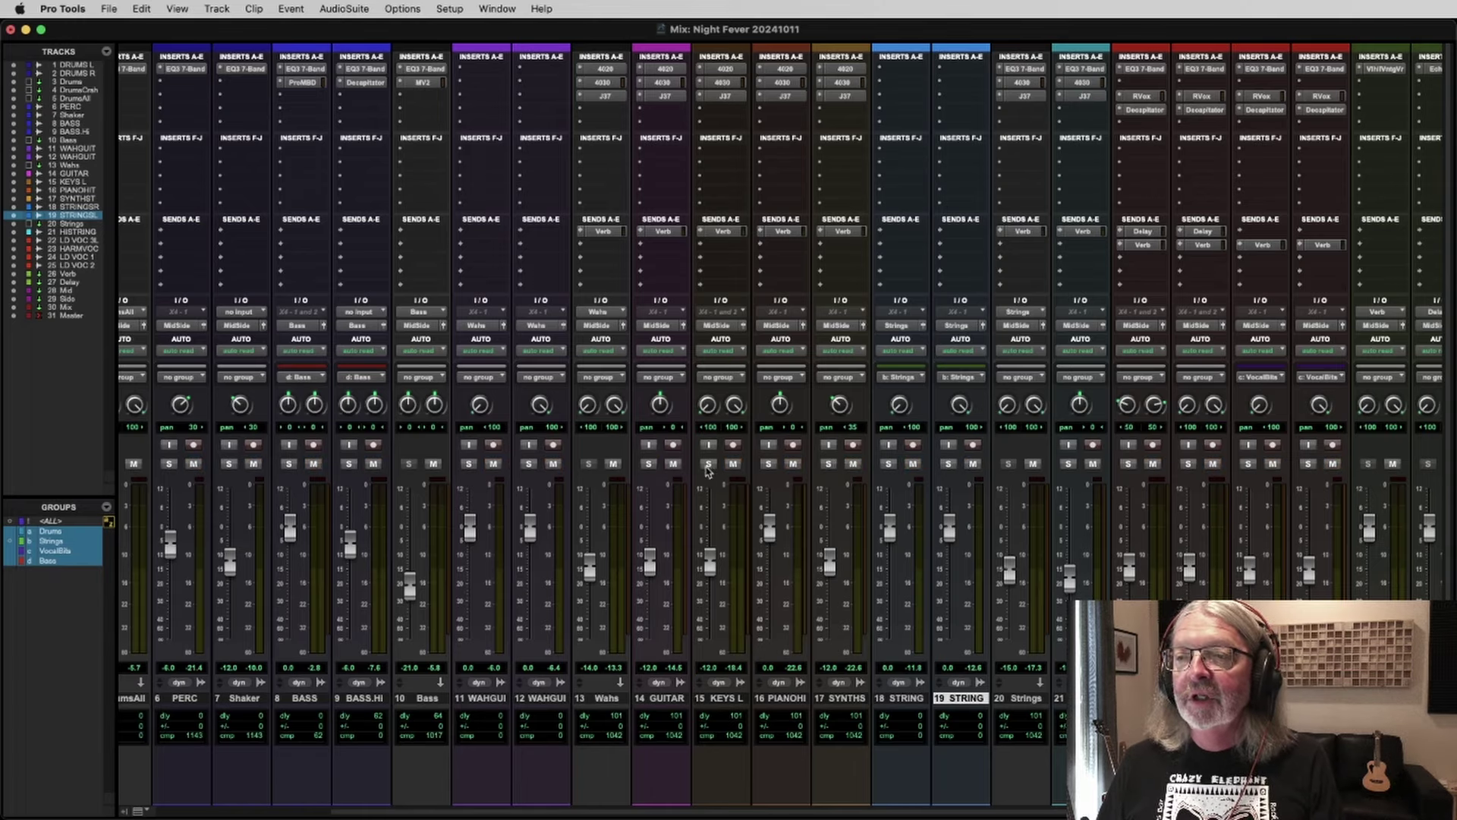
left_click(709, 465)
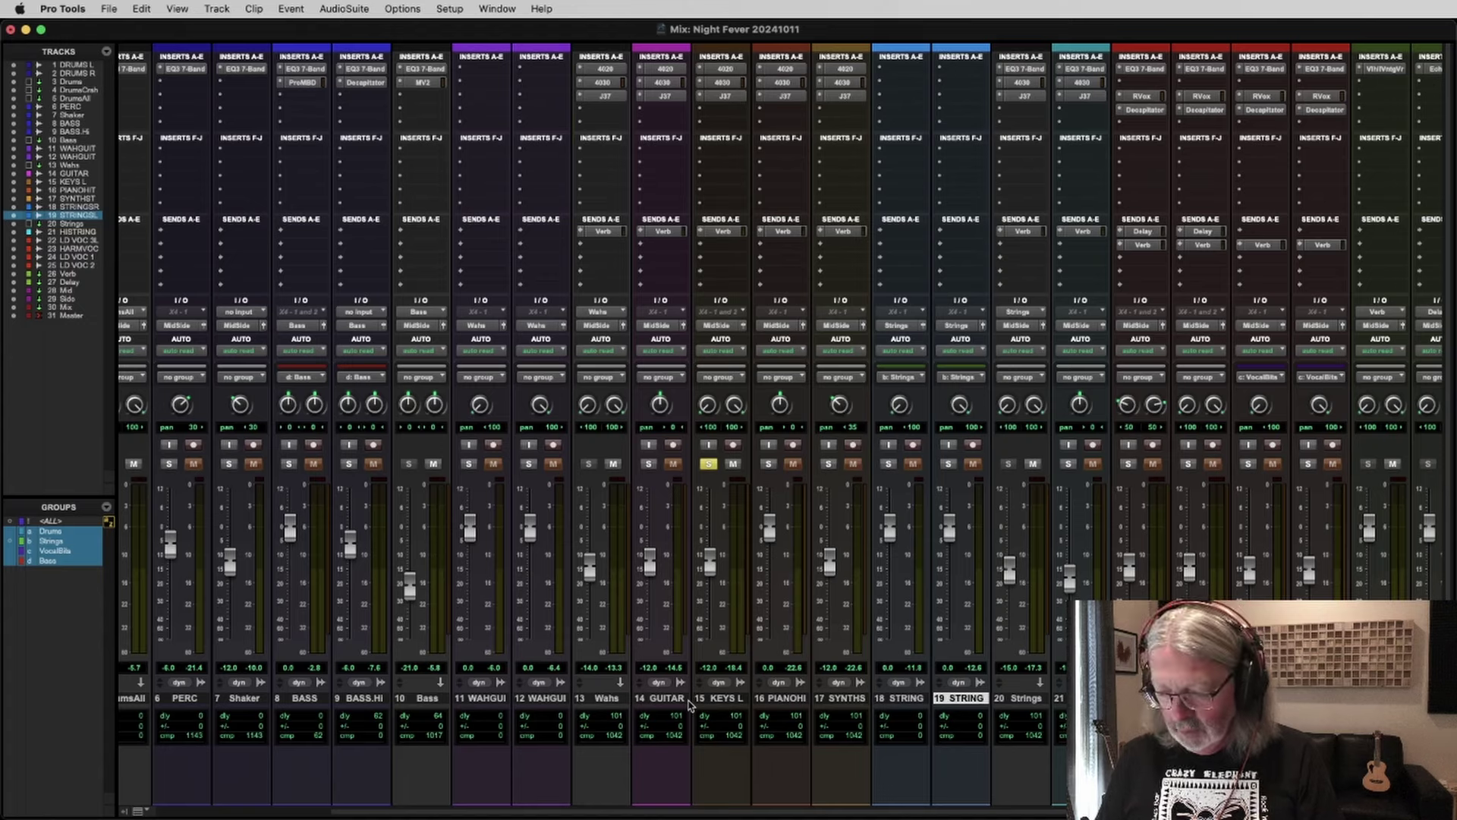
key("super+equal")
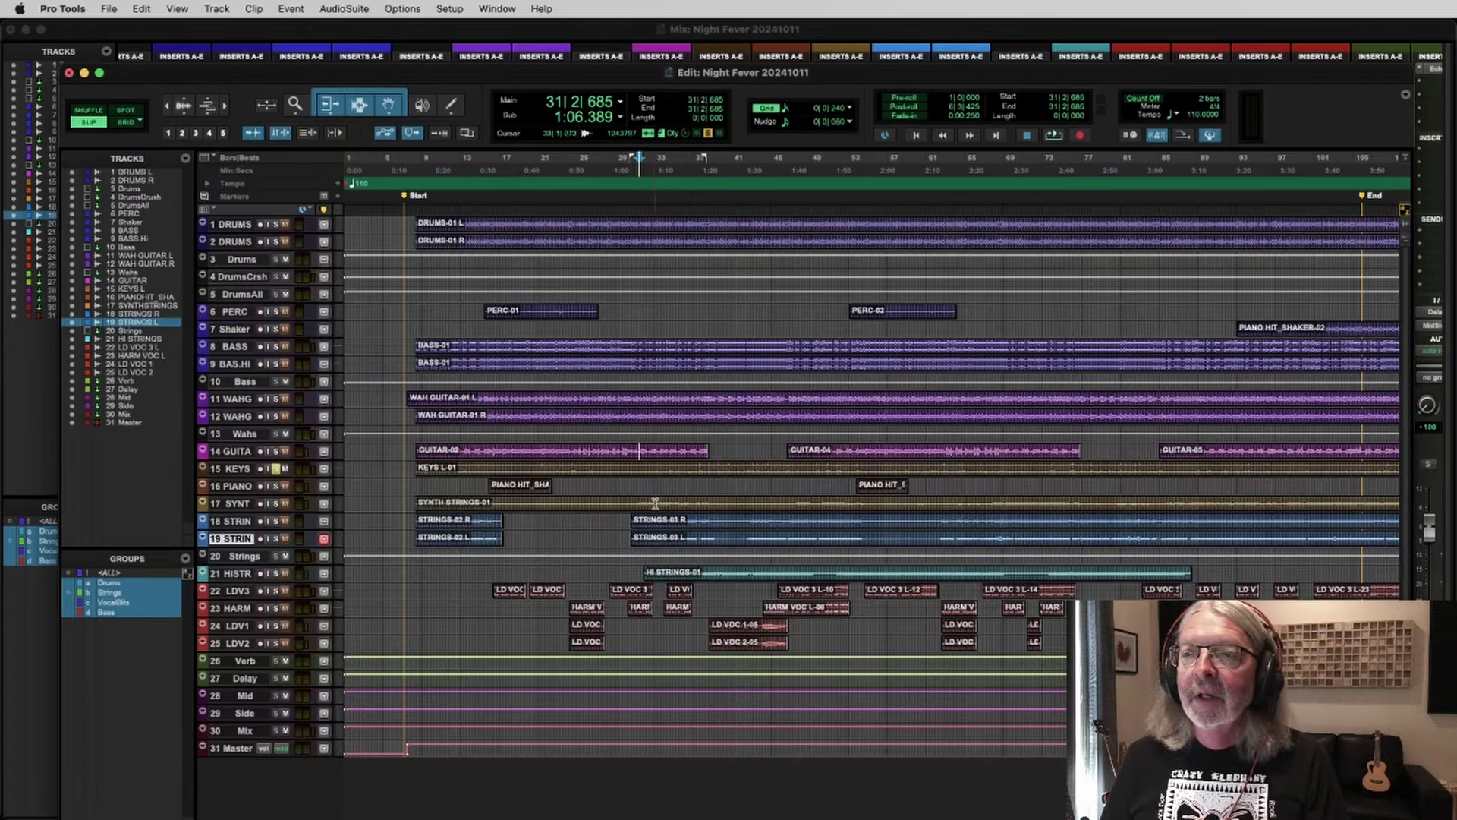
left_click(655, 469)
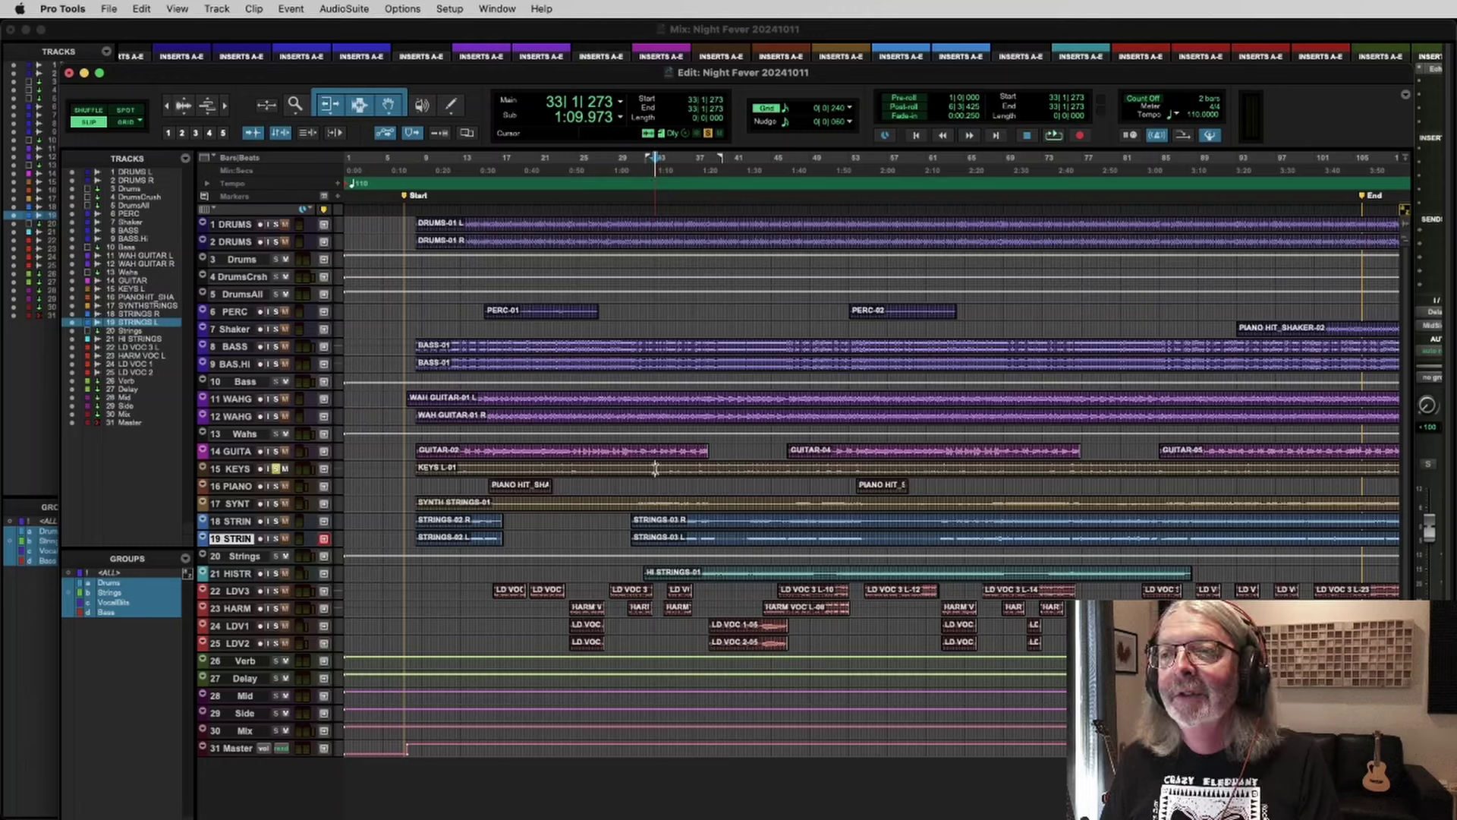
key("space")
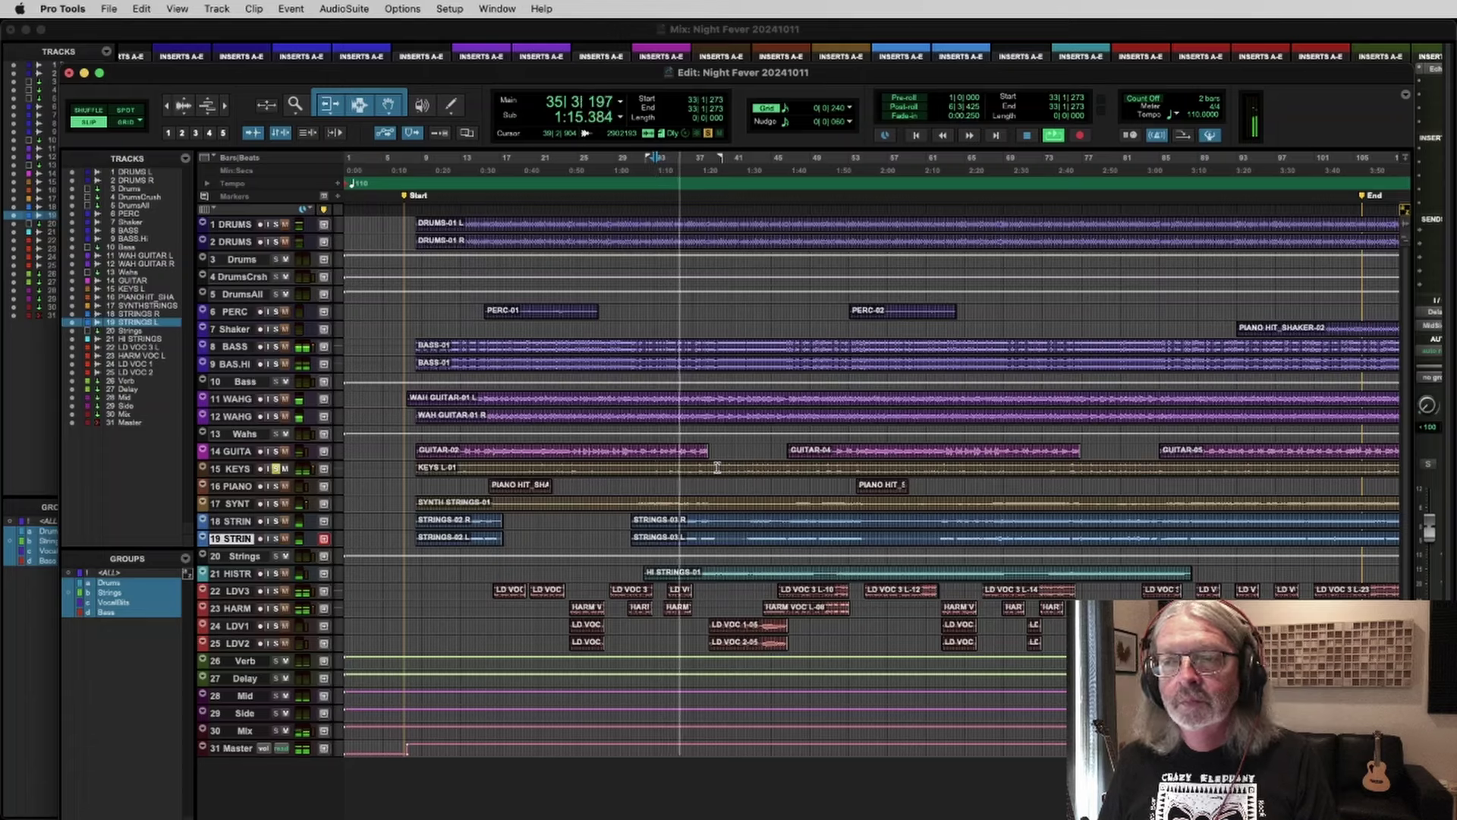
left_click(717, 467)
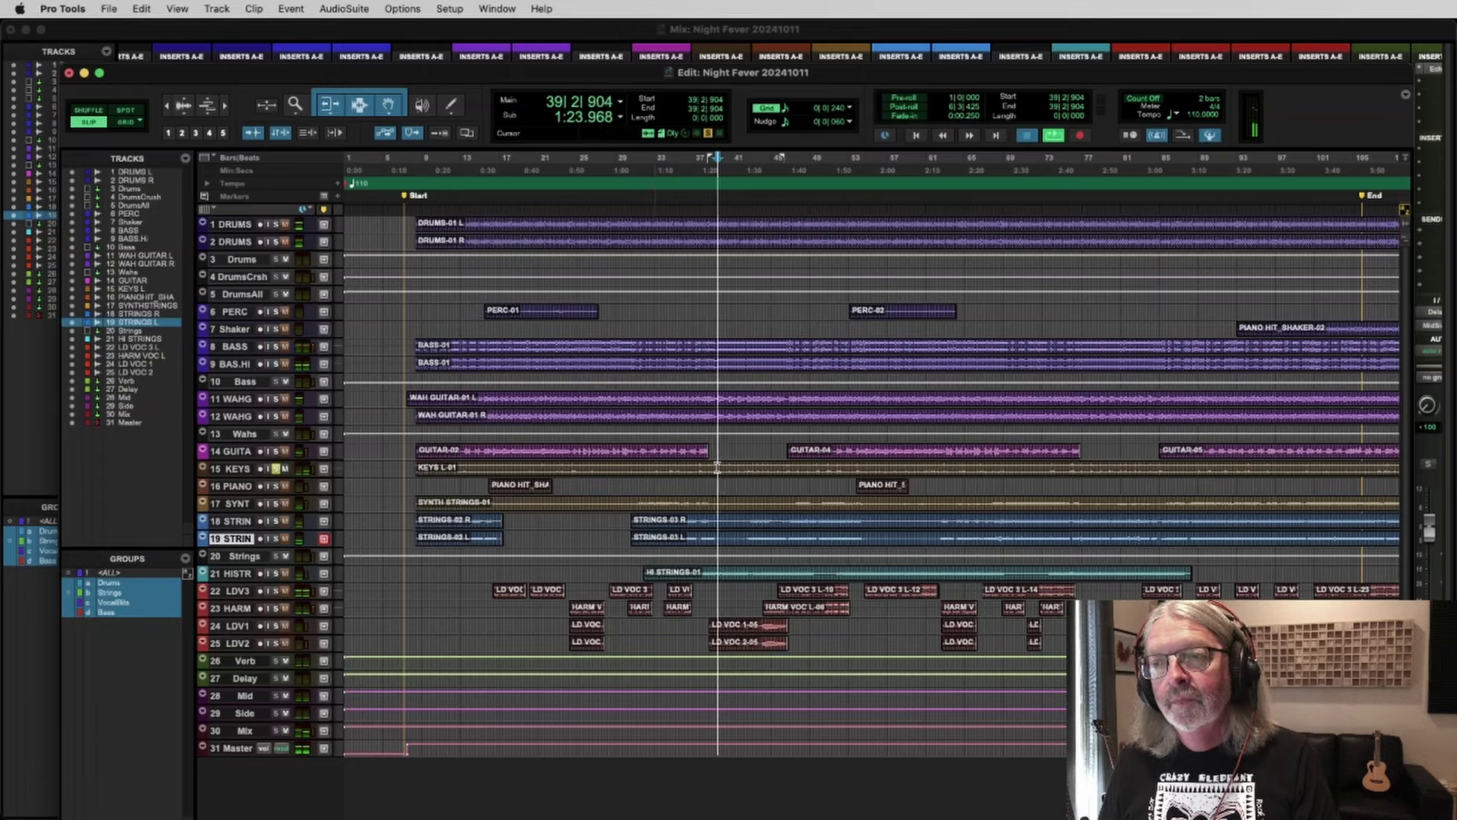
left_click(774, 464)
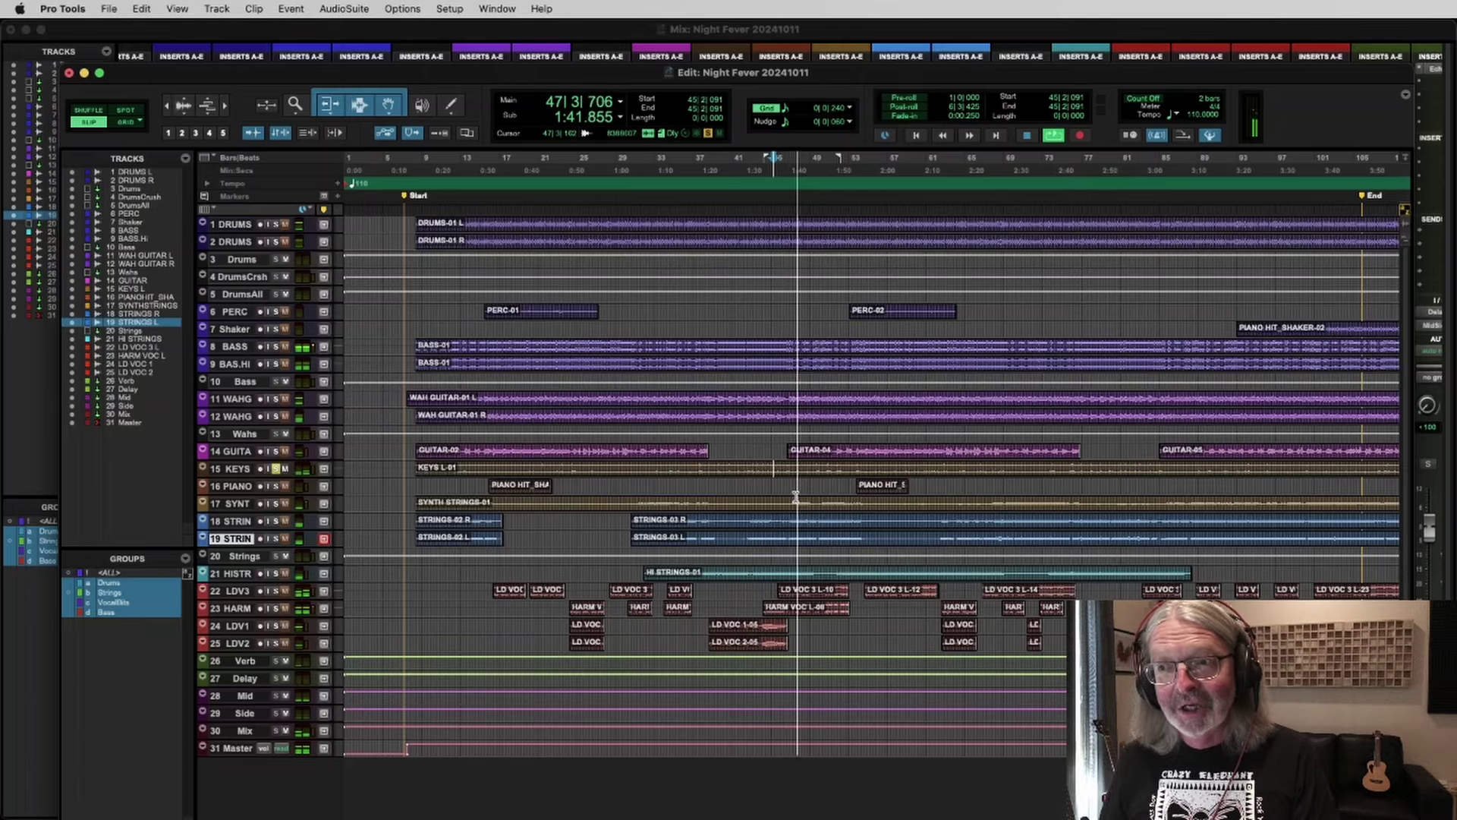
key("space")
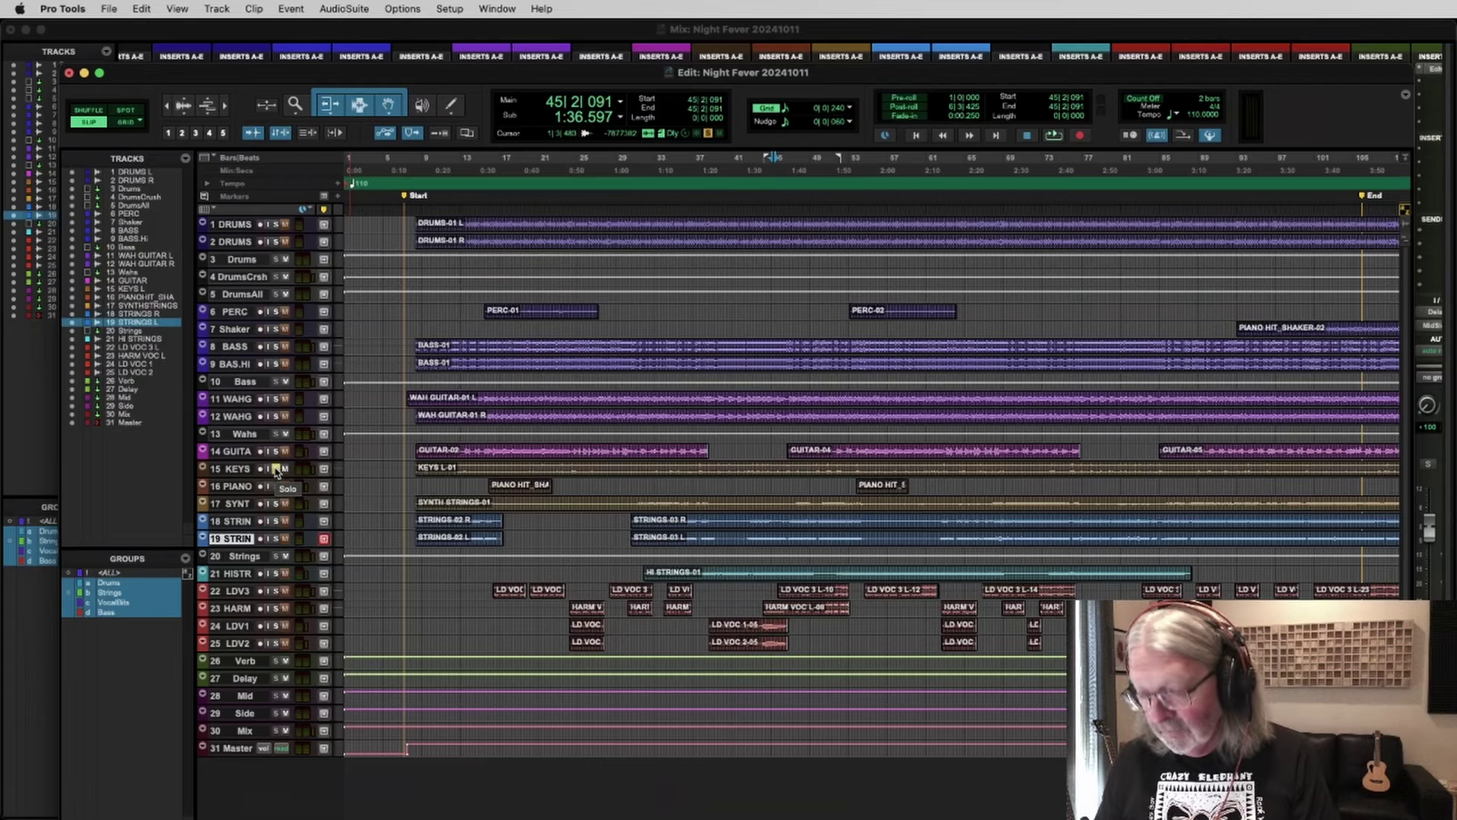
Step: Switch the solo from KEYS L to the piano hit track, play its first clip from bar 15, and clear the solo
key("super+equal")
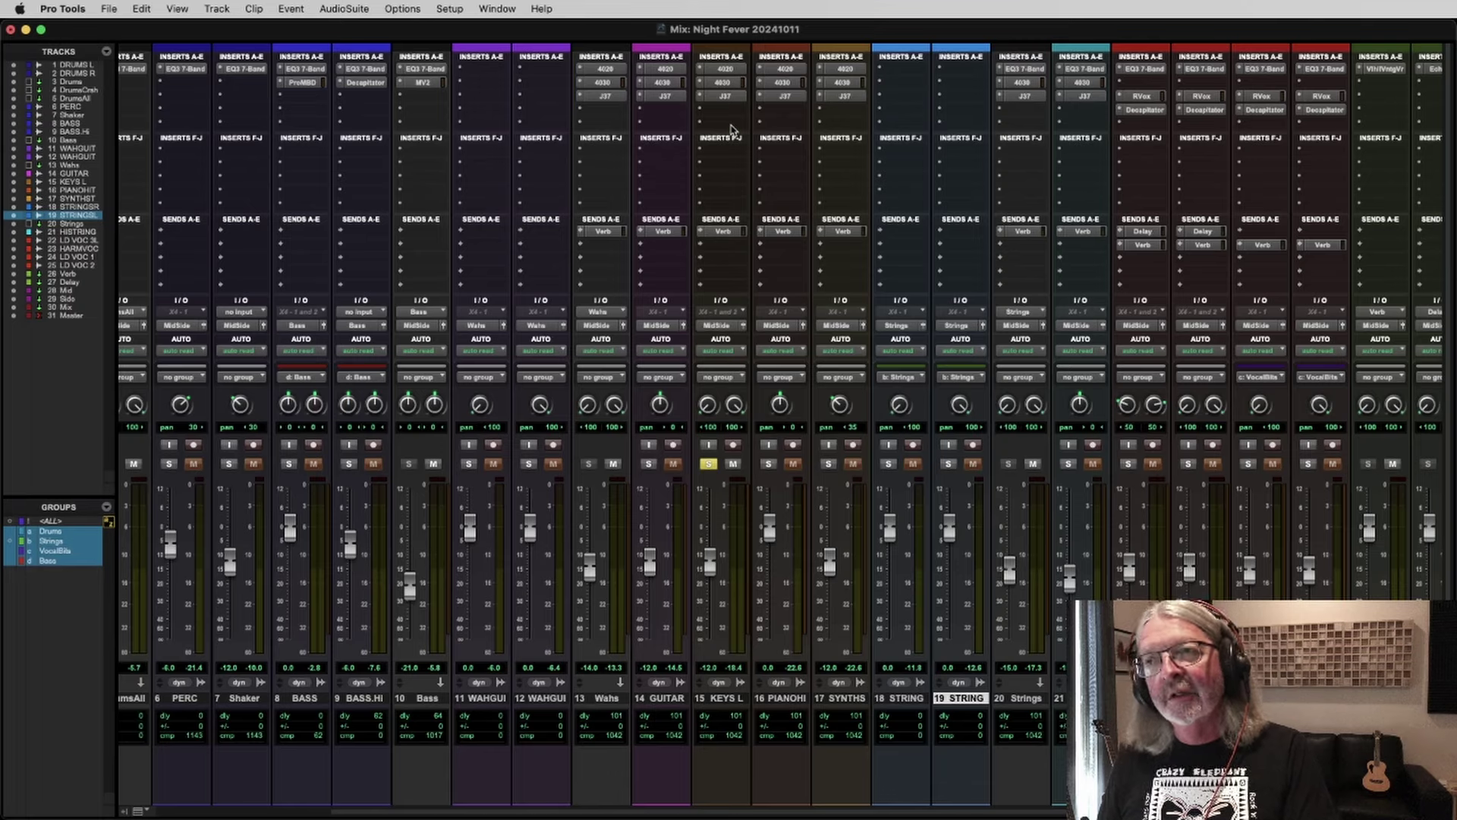
left_click(708, 464)
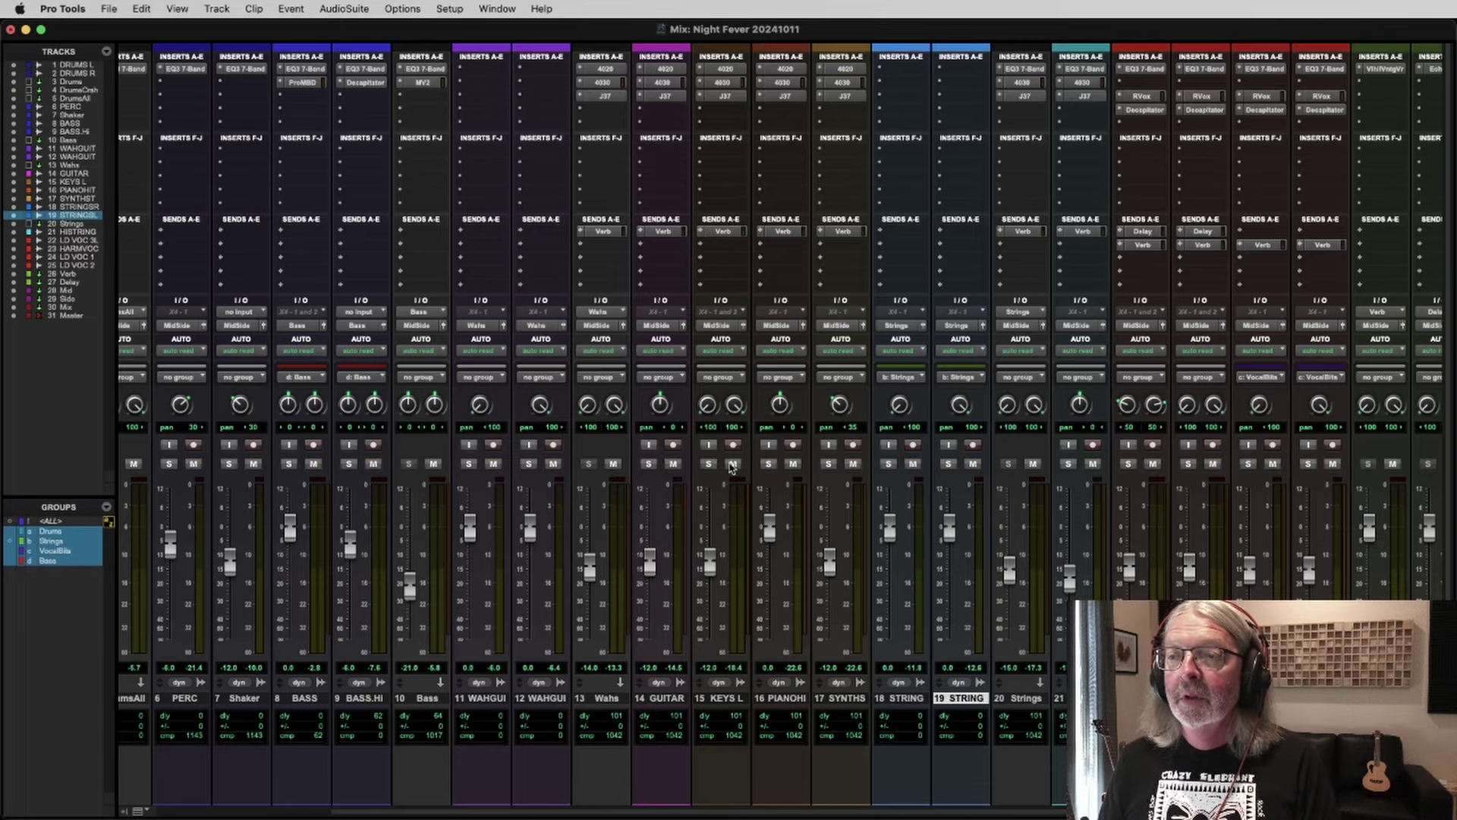
left_click(768, 464)
key("super+equal")
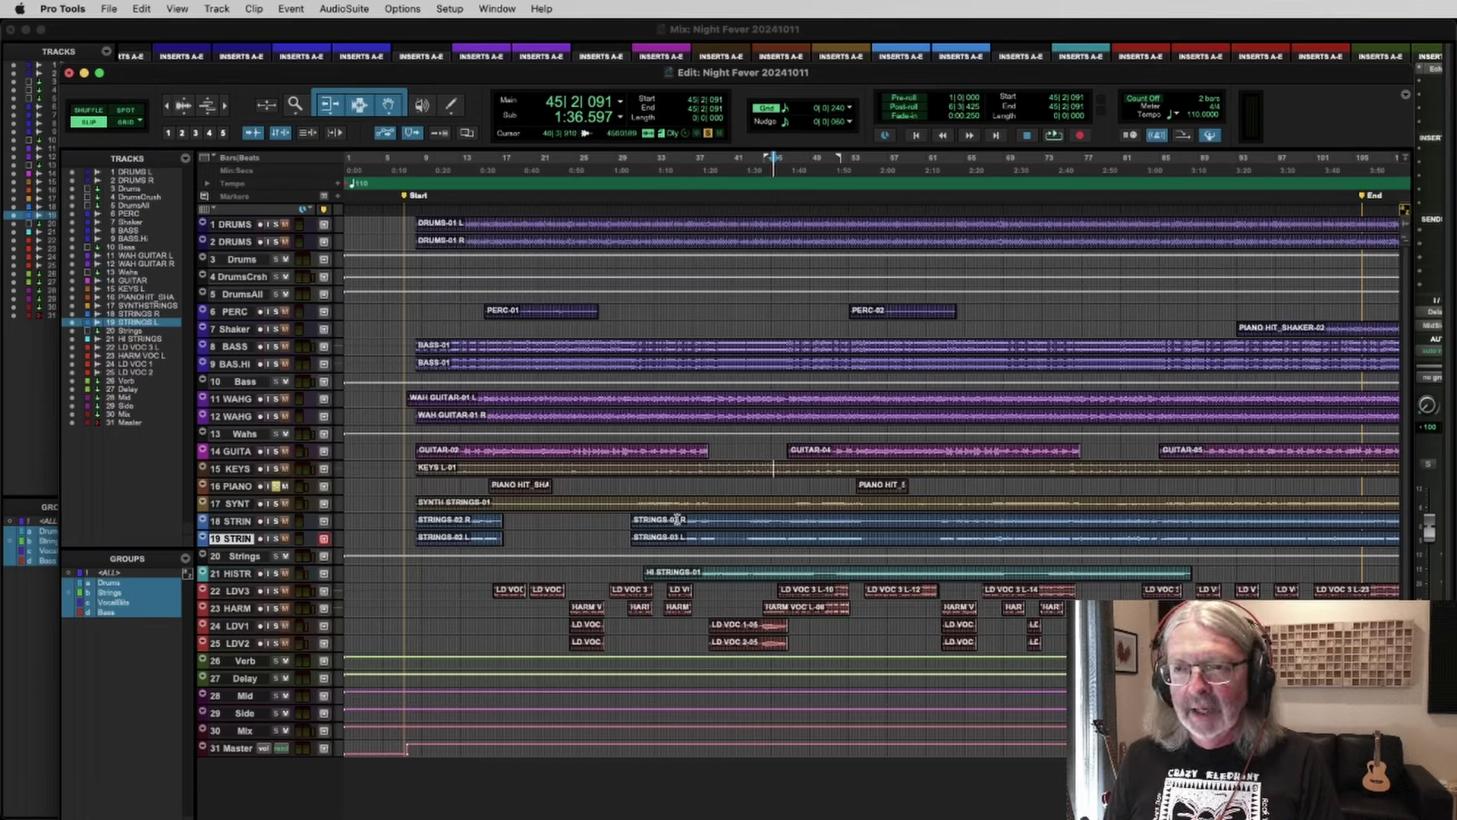
left_click(530, 489)
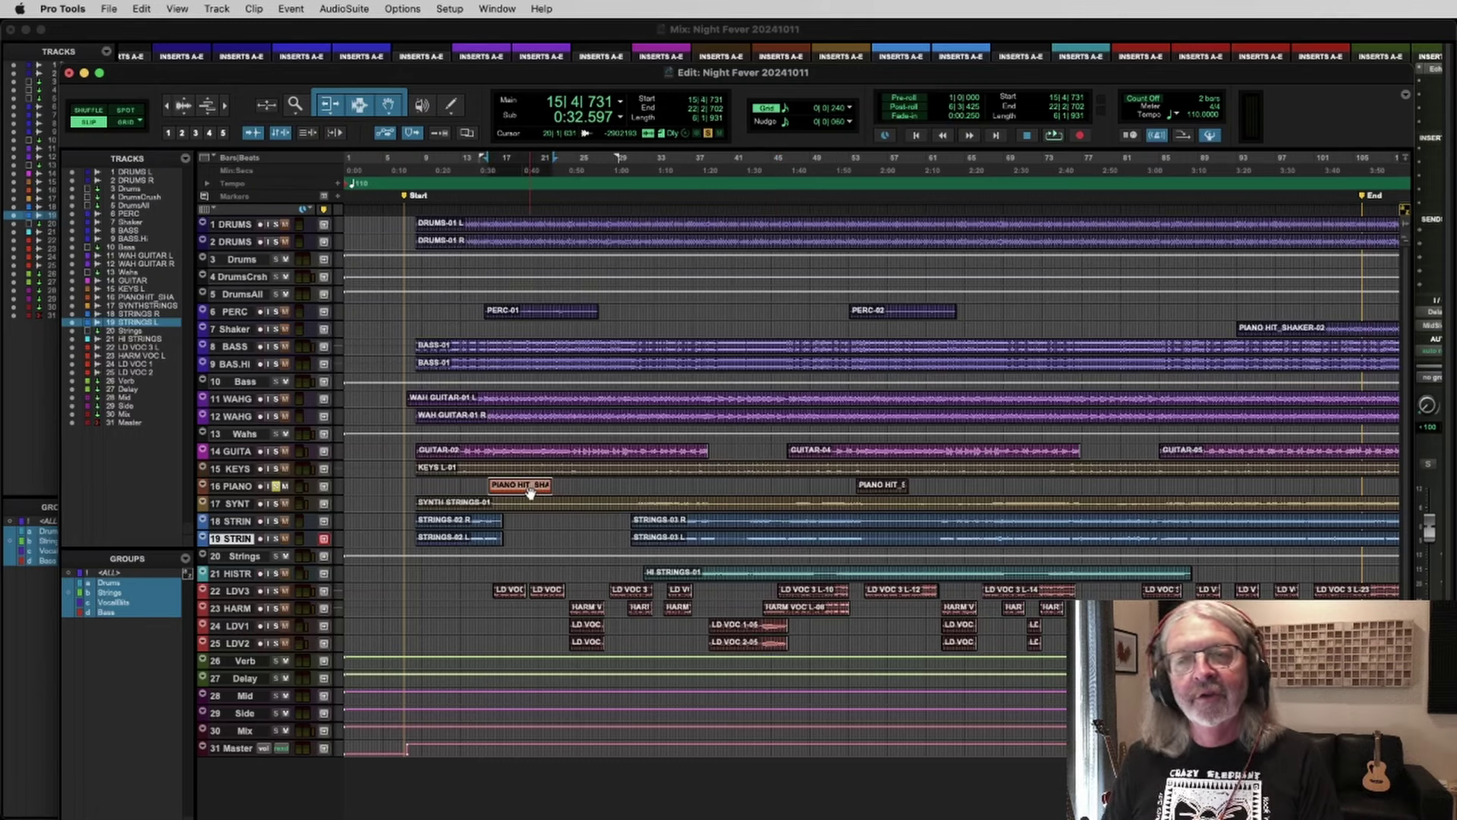
key("space")
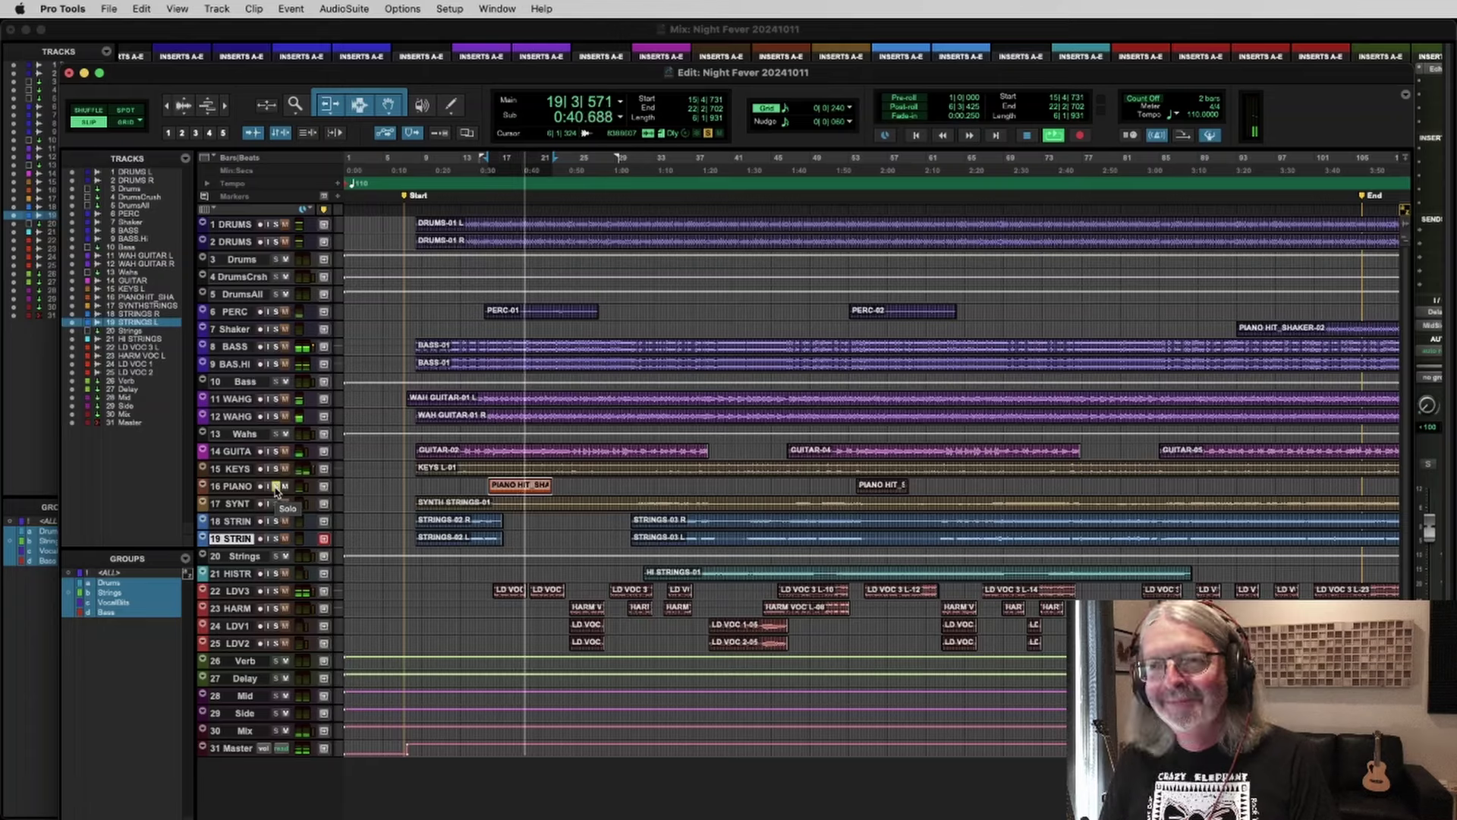
key("space")
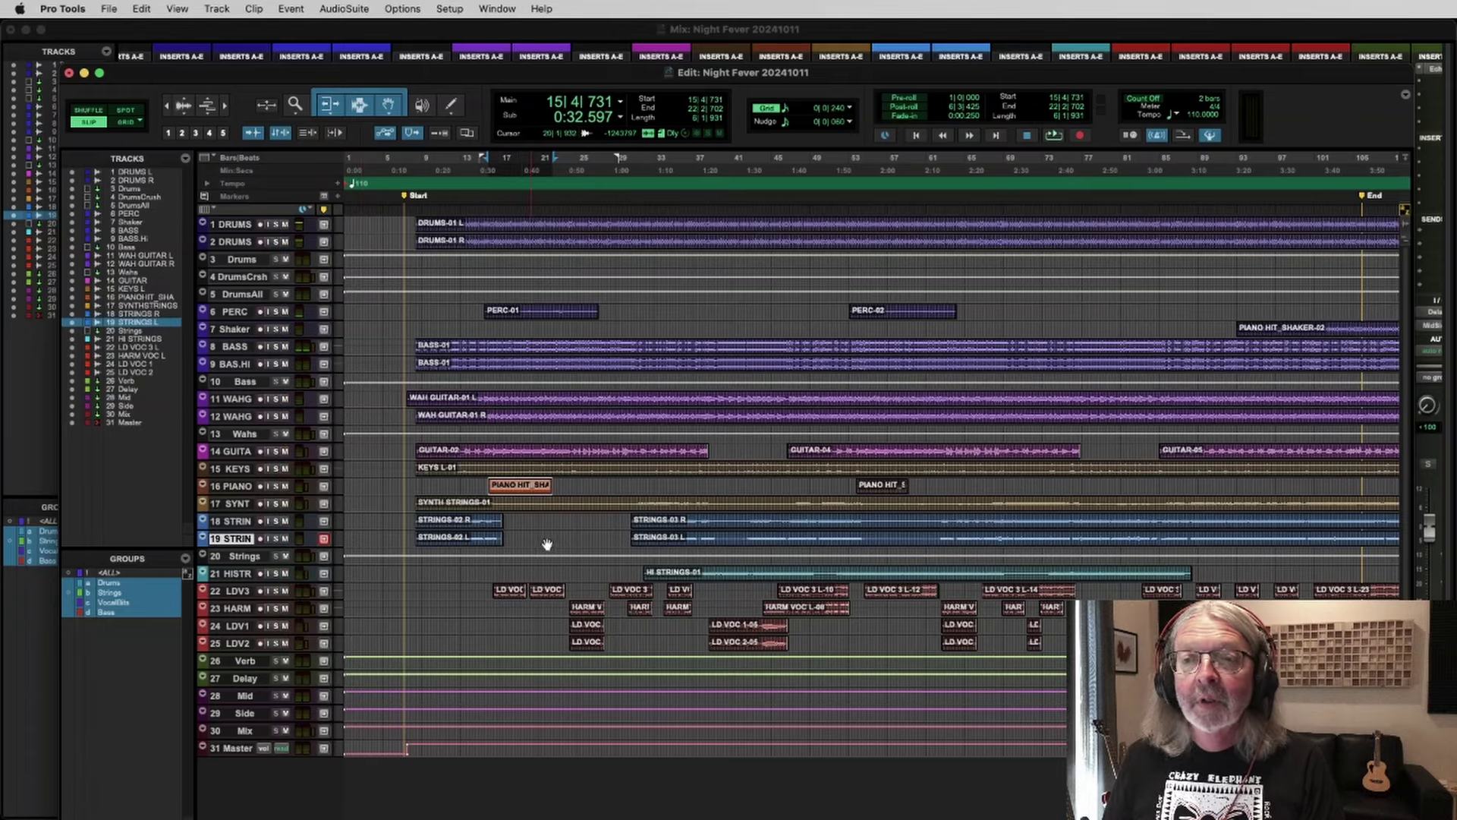
Step: Solo the synth strings and play from around bar 31, adding both STRINGS tracks and HI STRINGS to the solo during playback
left_click(644, 501)
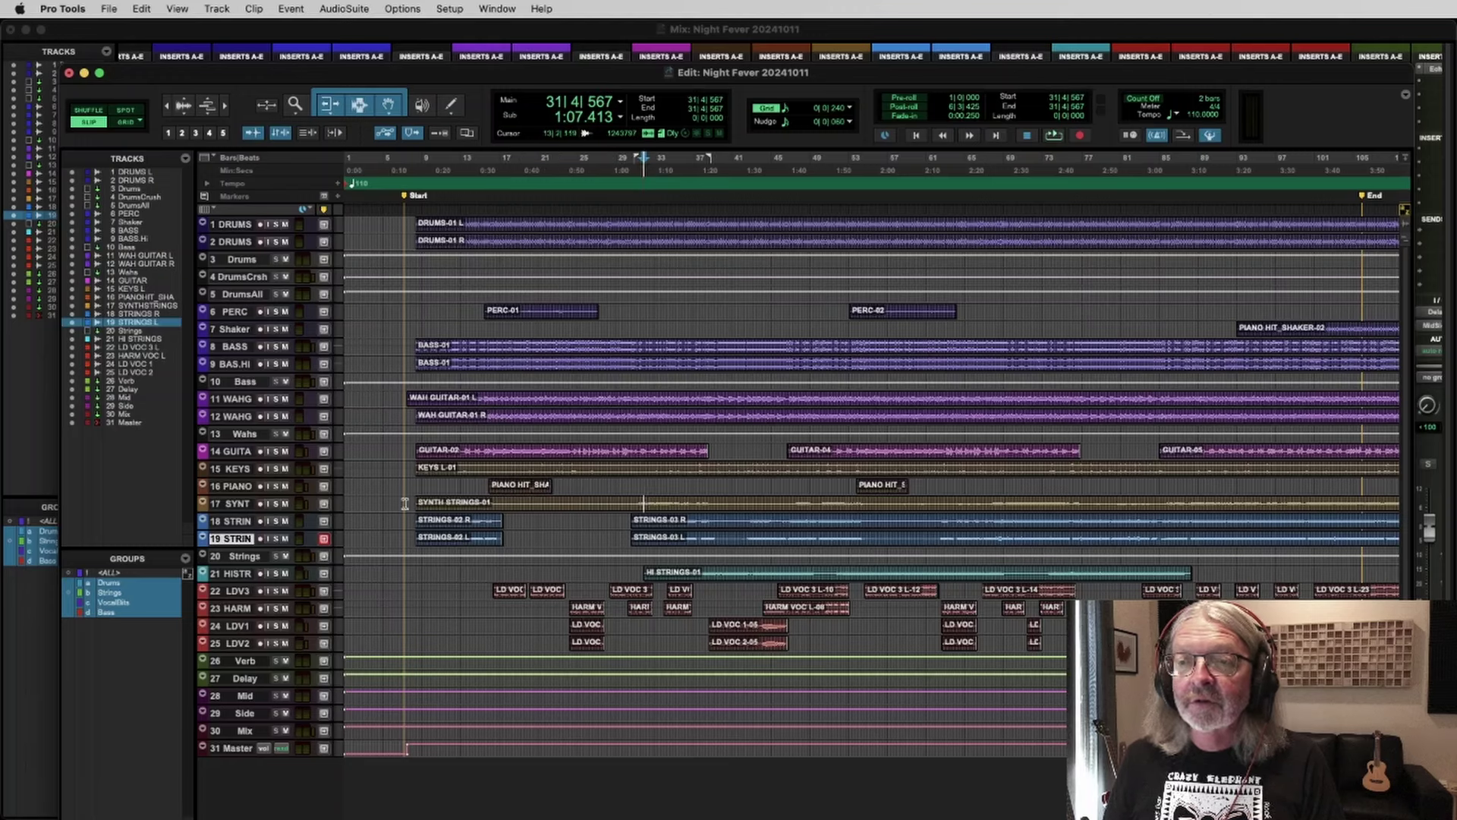
left_click(275, 504)
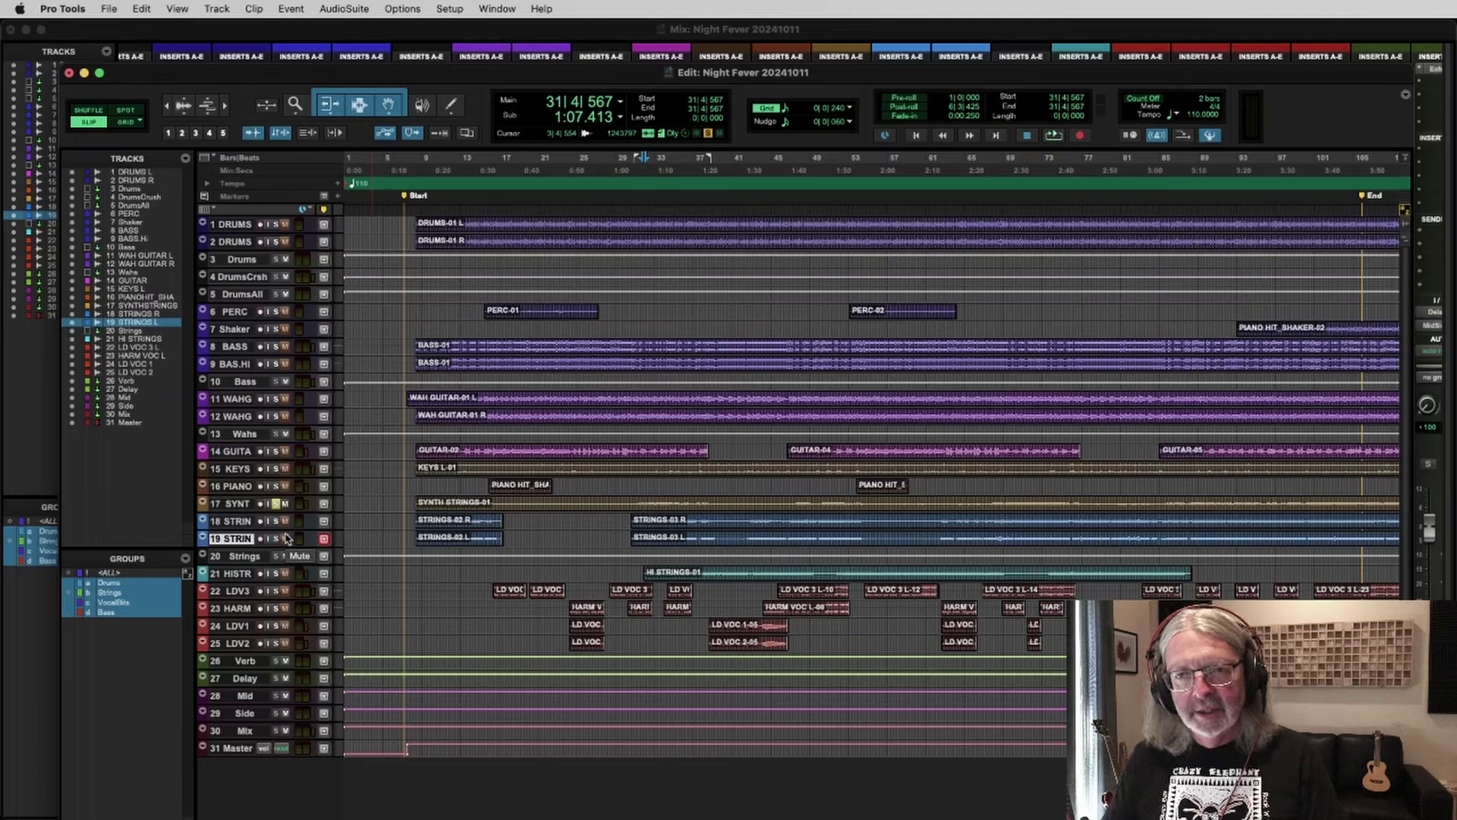
key("space")
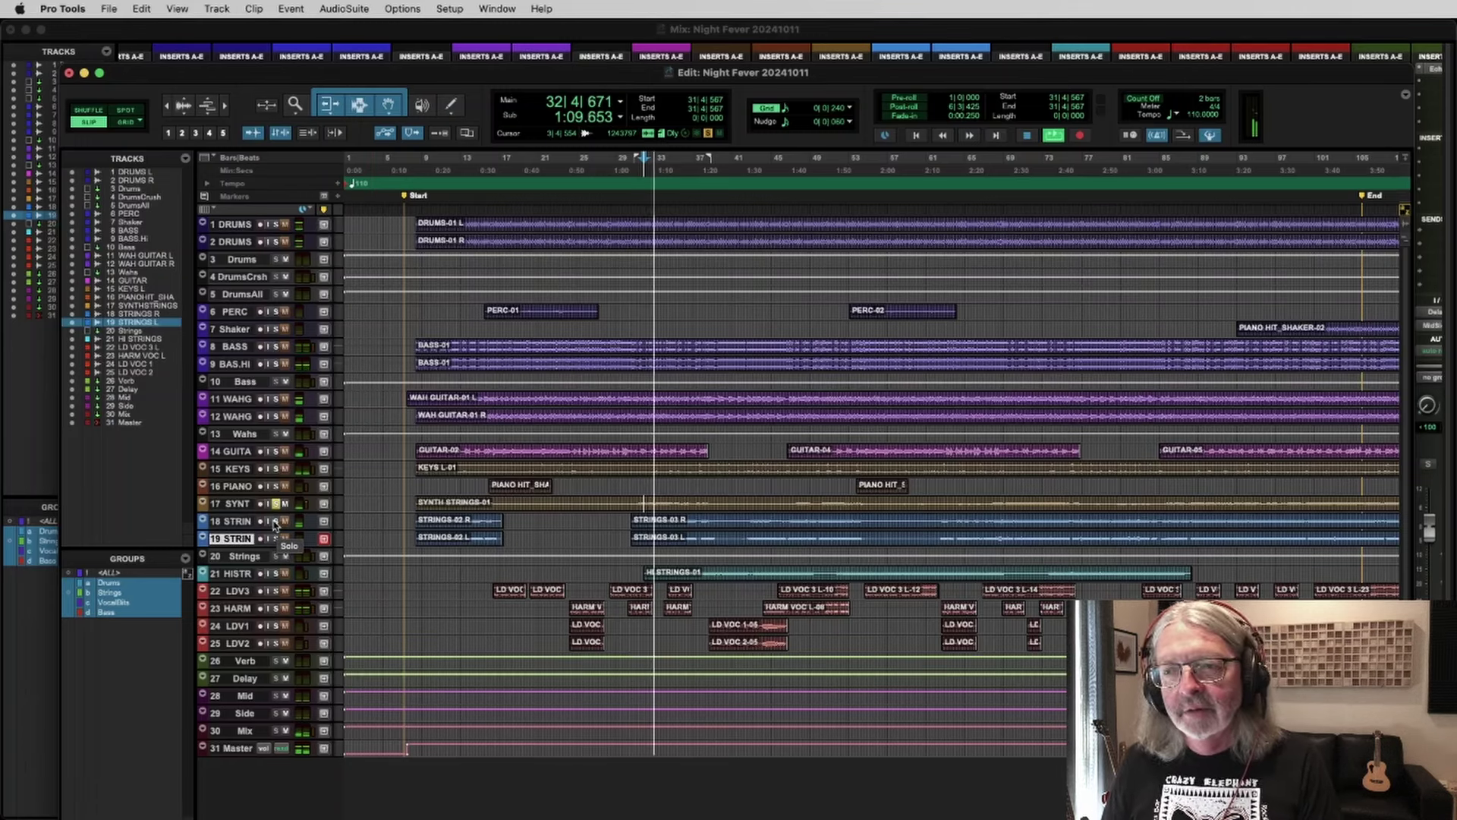
left_click(275, 538)
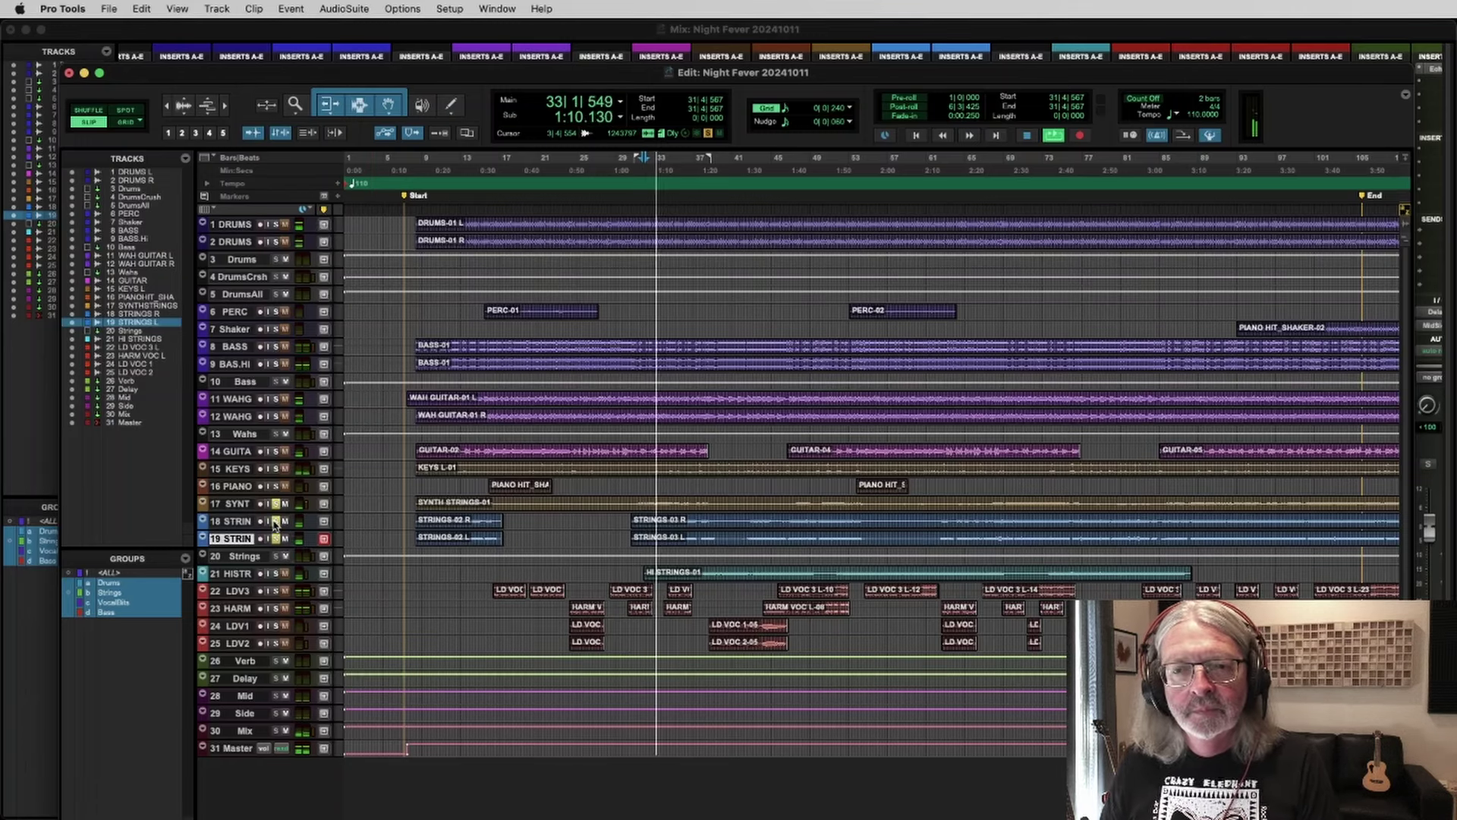
left_click(277, 574)
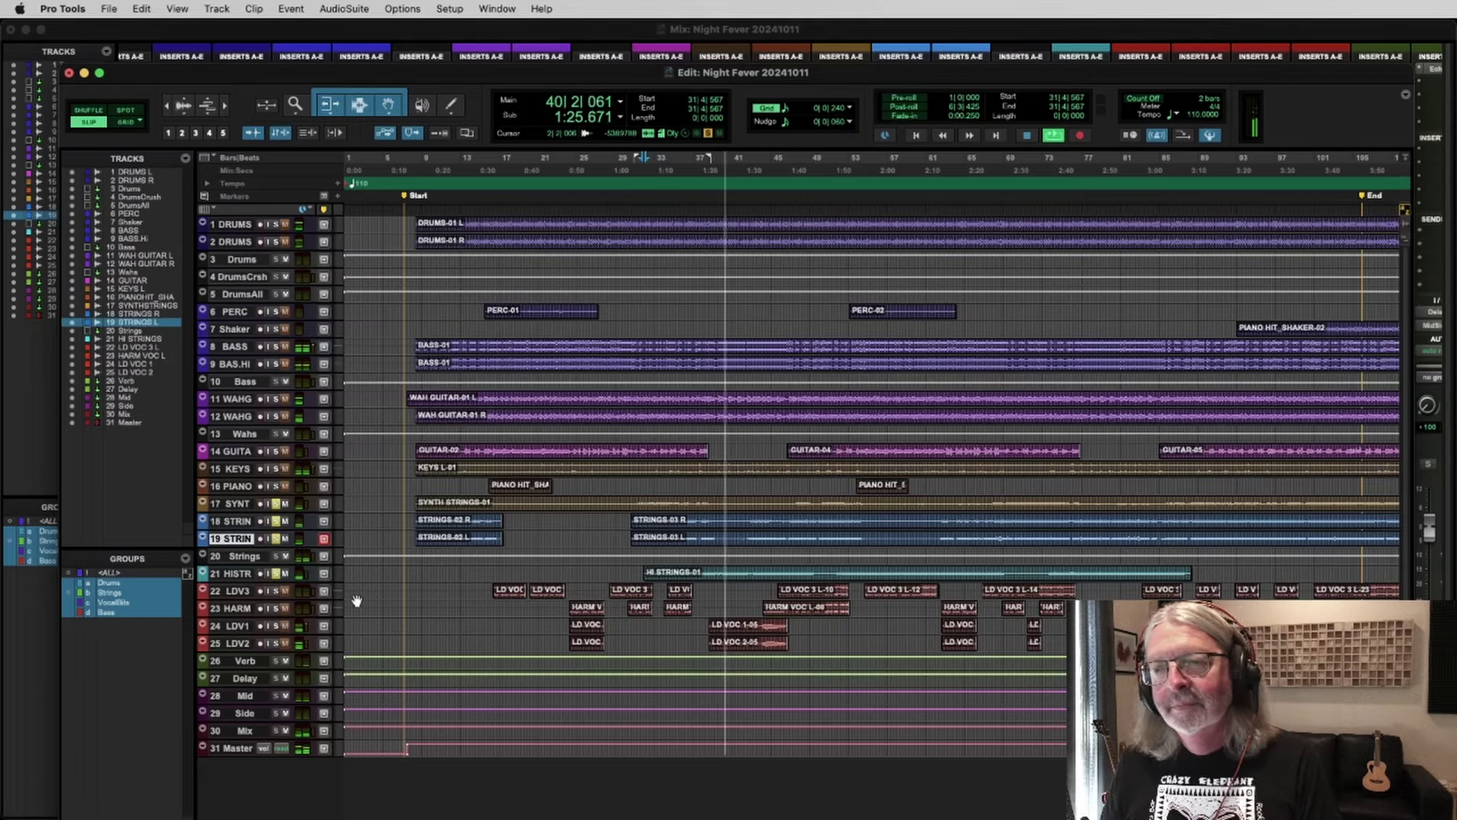
key("space")
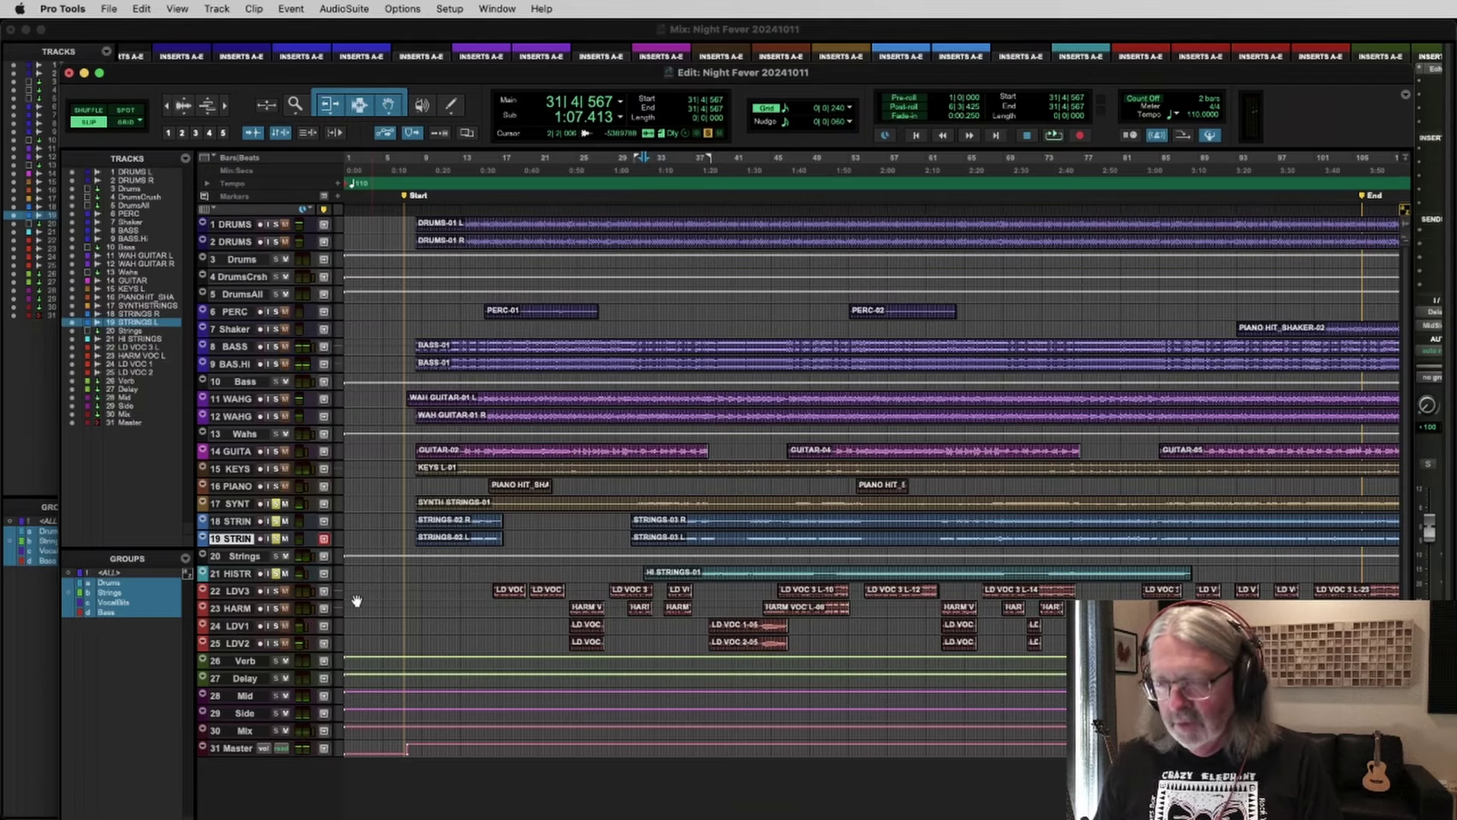
Step: Clear the solos on the synth strings, both STRINGS tracks and HI STRINGS
key("super+equal")
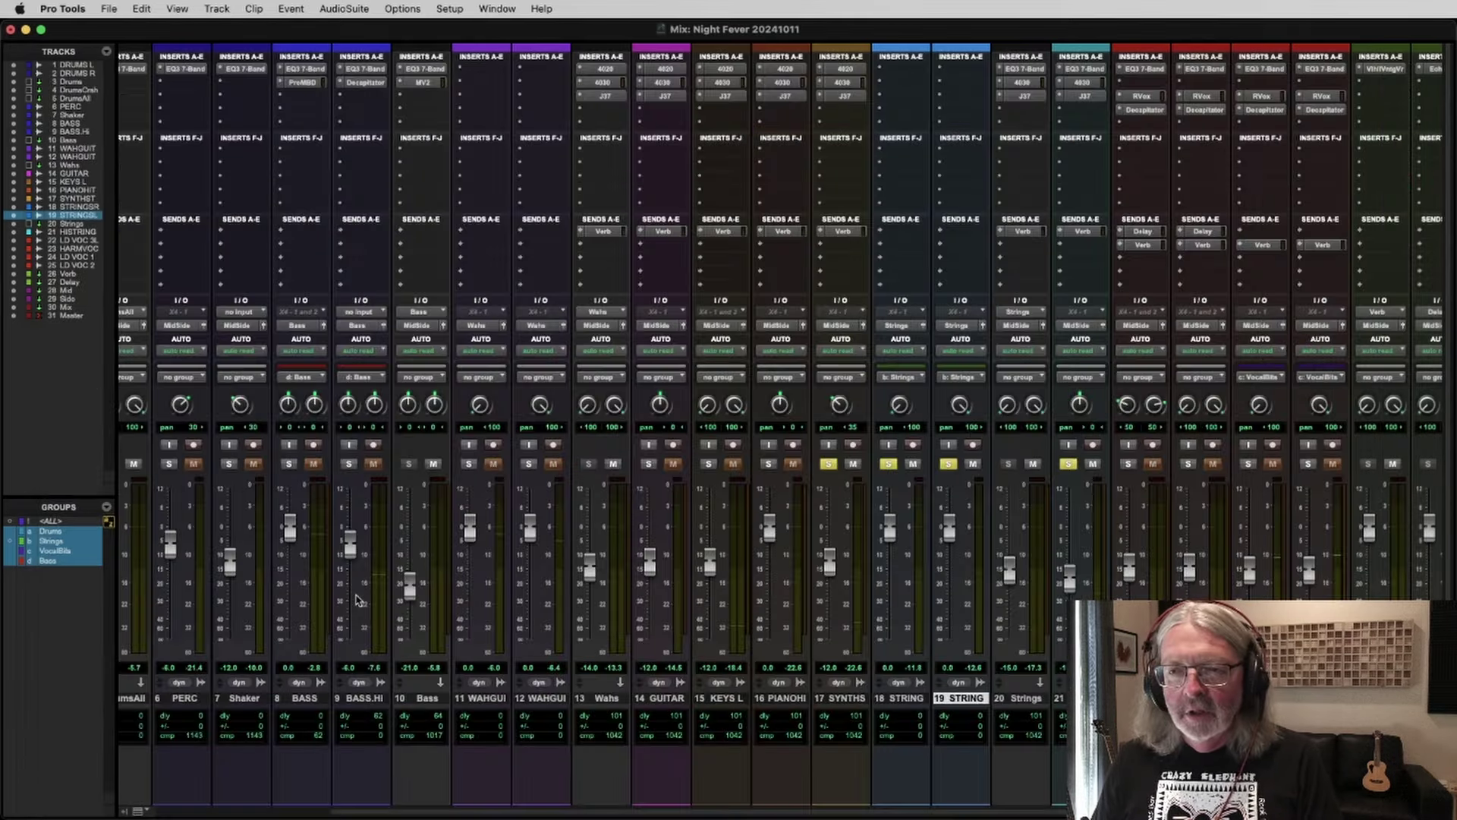
left_click(829, 464)
left_click(887, 465)
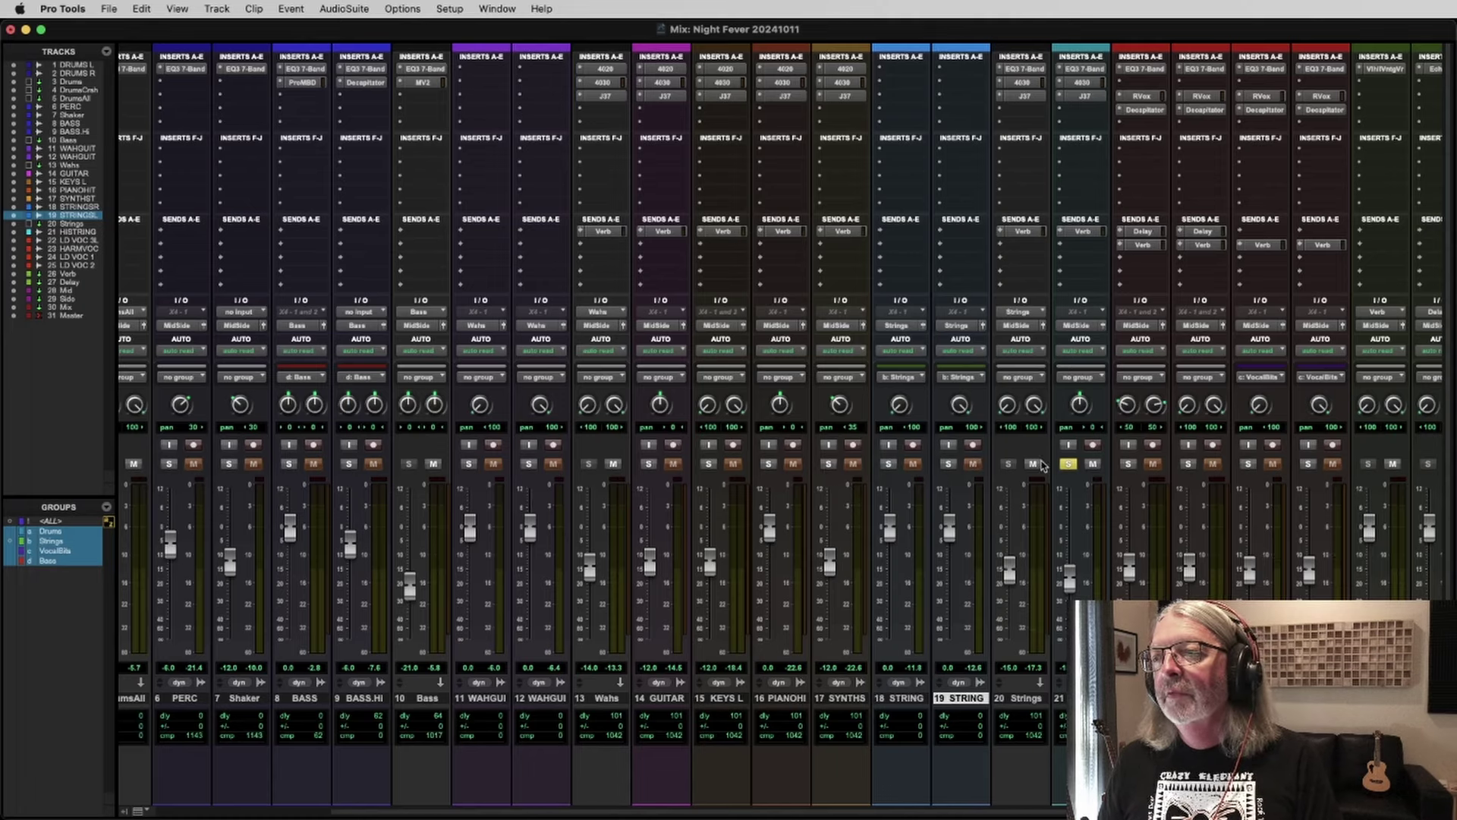
left_click(1067, 464)
scroll(1034, 510, "right", 6)
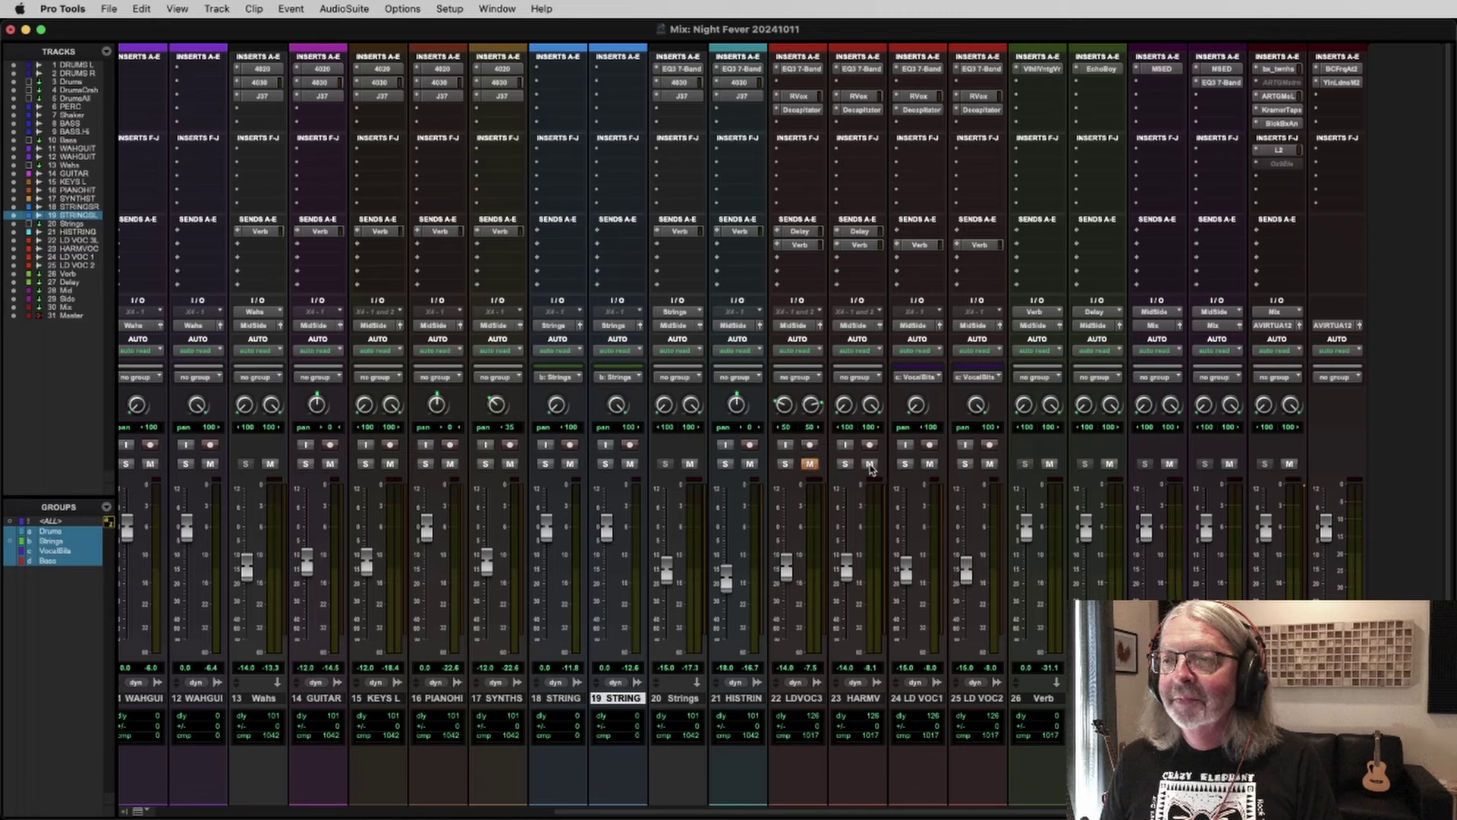
Step: Mute HARM VOC L, LD VOC 1 and LD VOC 2 along with the already muted LD VOC 3, and play the mix without vocals
left_click_drag(870, 464, 990, 464)
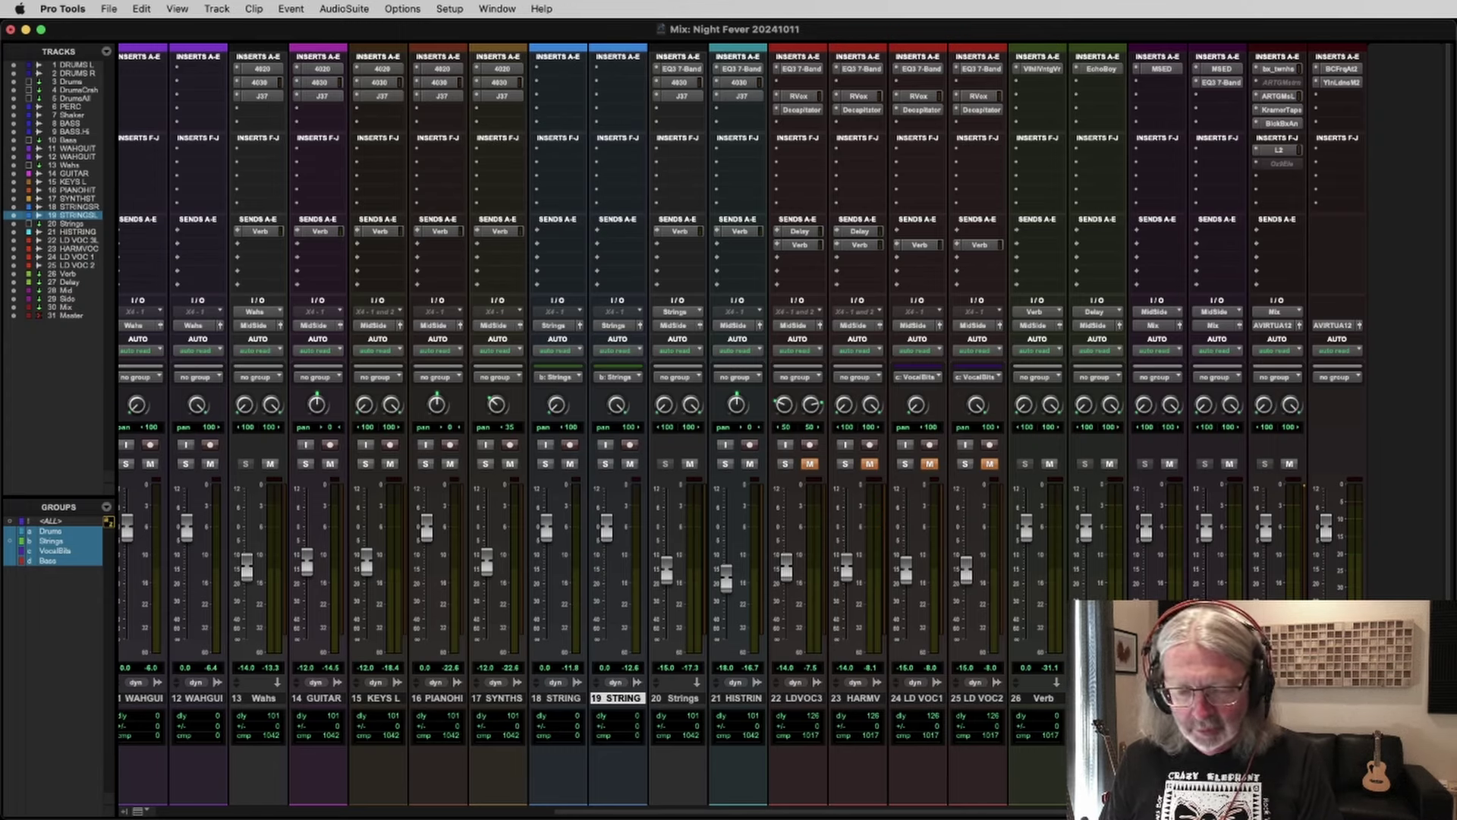
key("space")
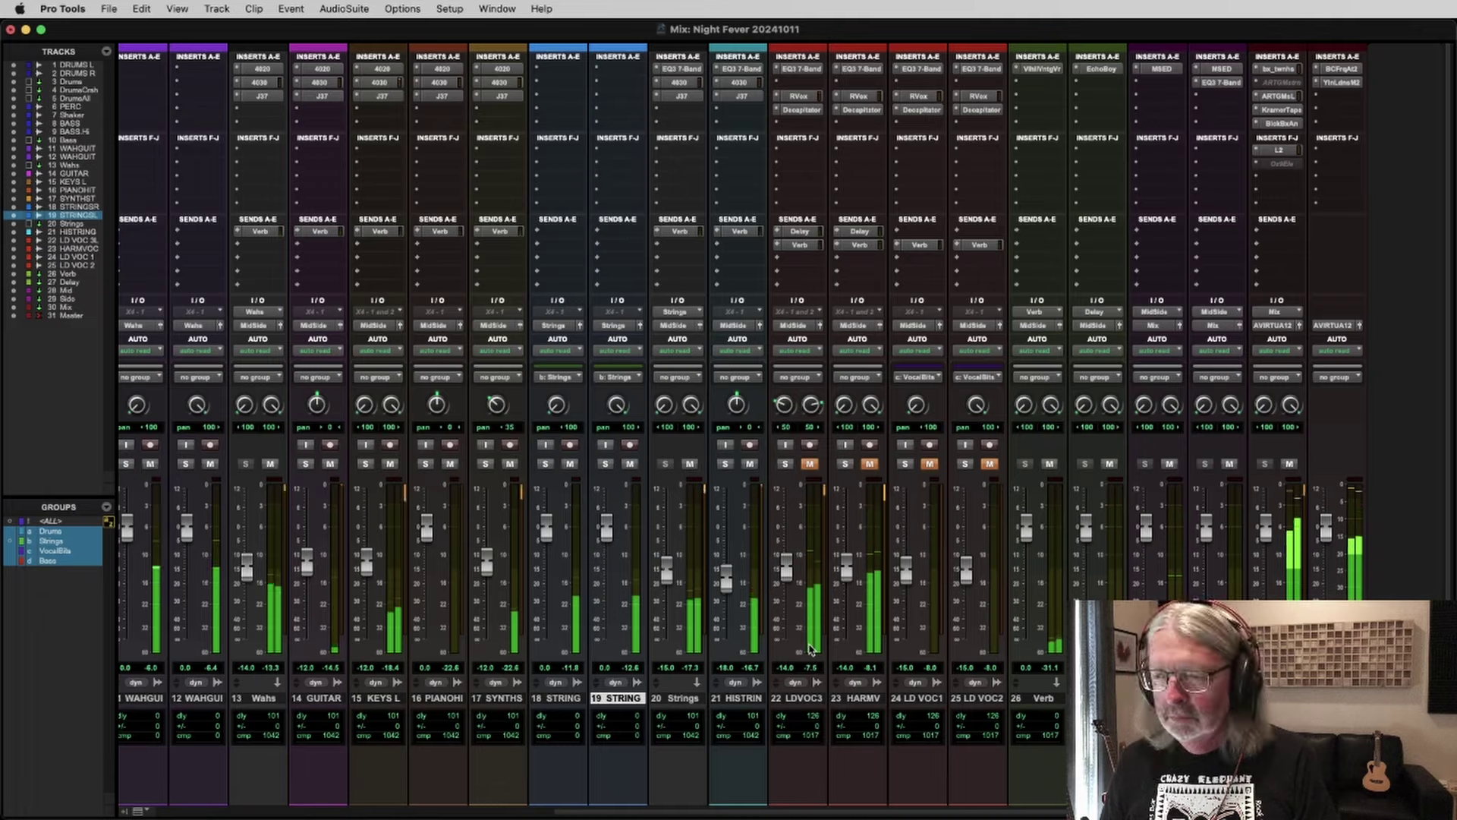
scroll(810, 649, "right", 1)
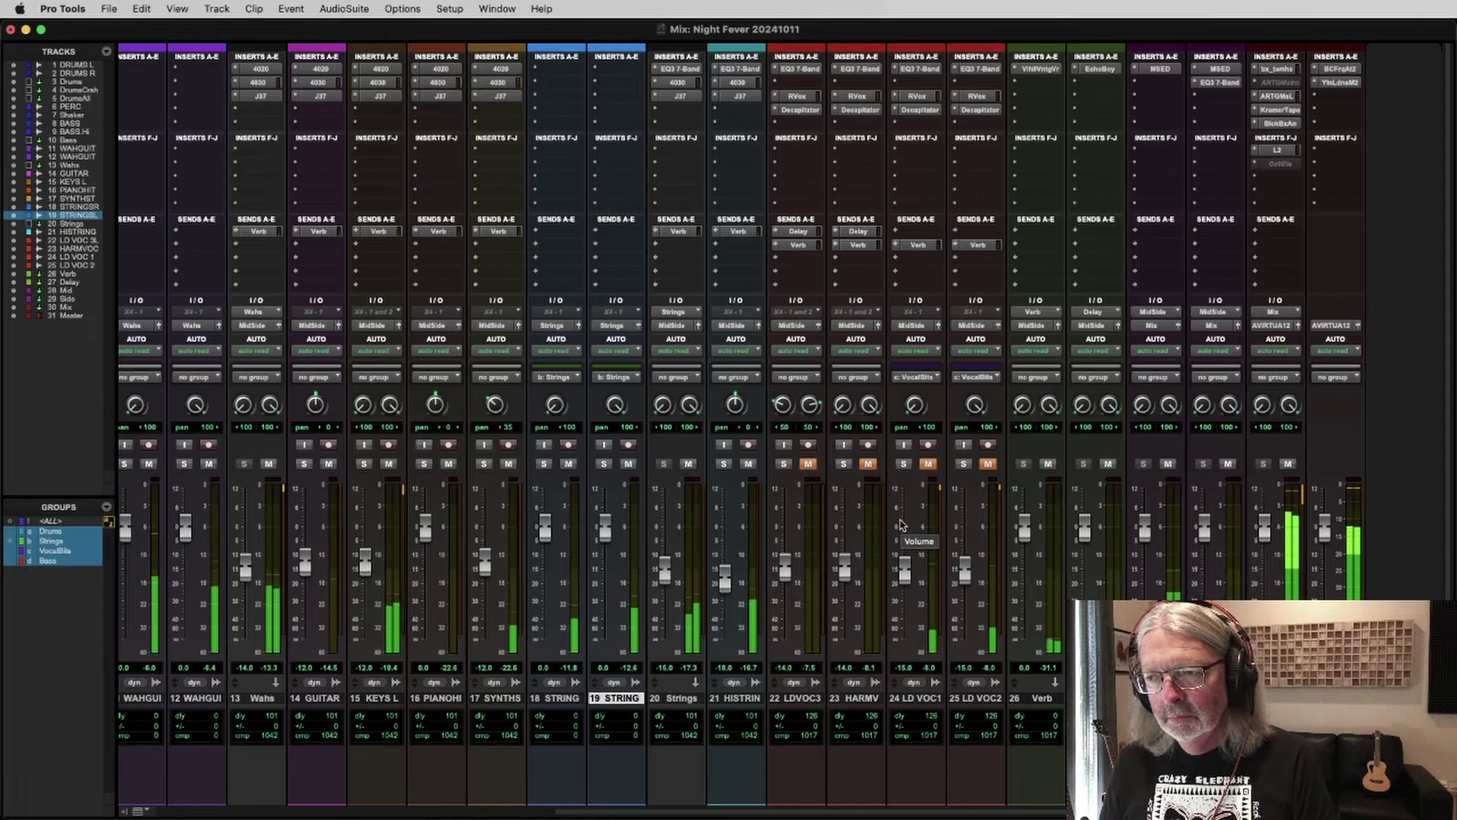
key("space")
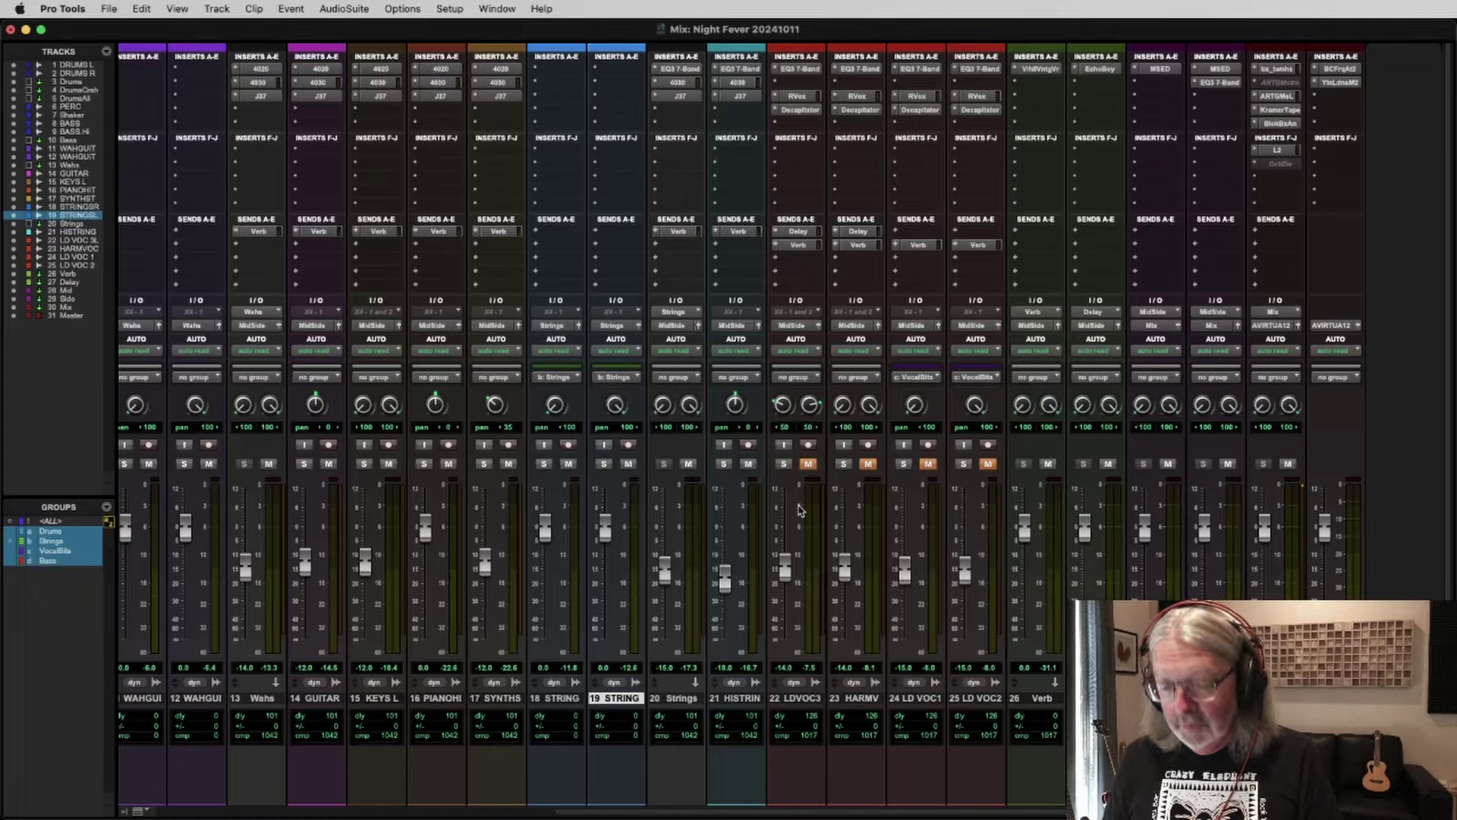
Step: Clear the vocal mutes, solo LD VOC 3 L in the Edit window and briefly play its first clip from about bar 16
key("super+equal")
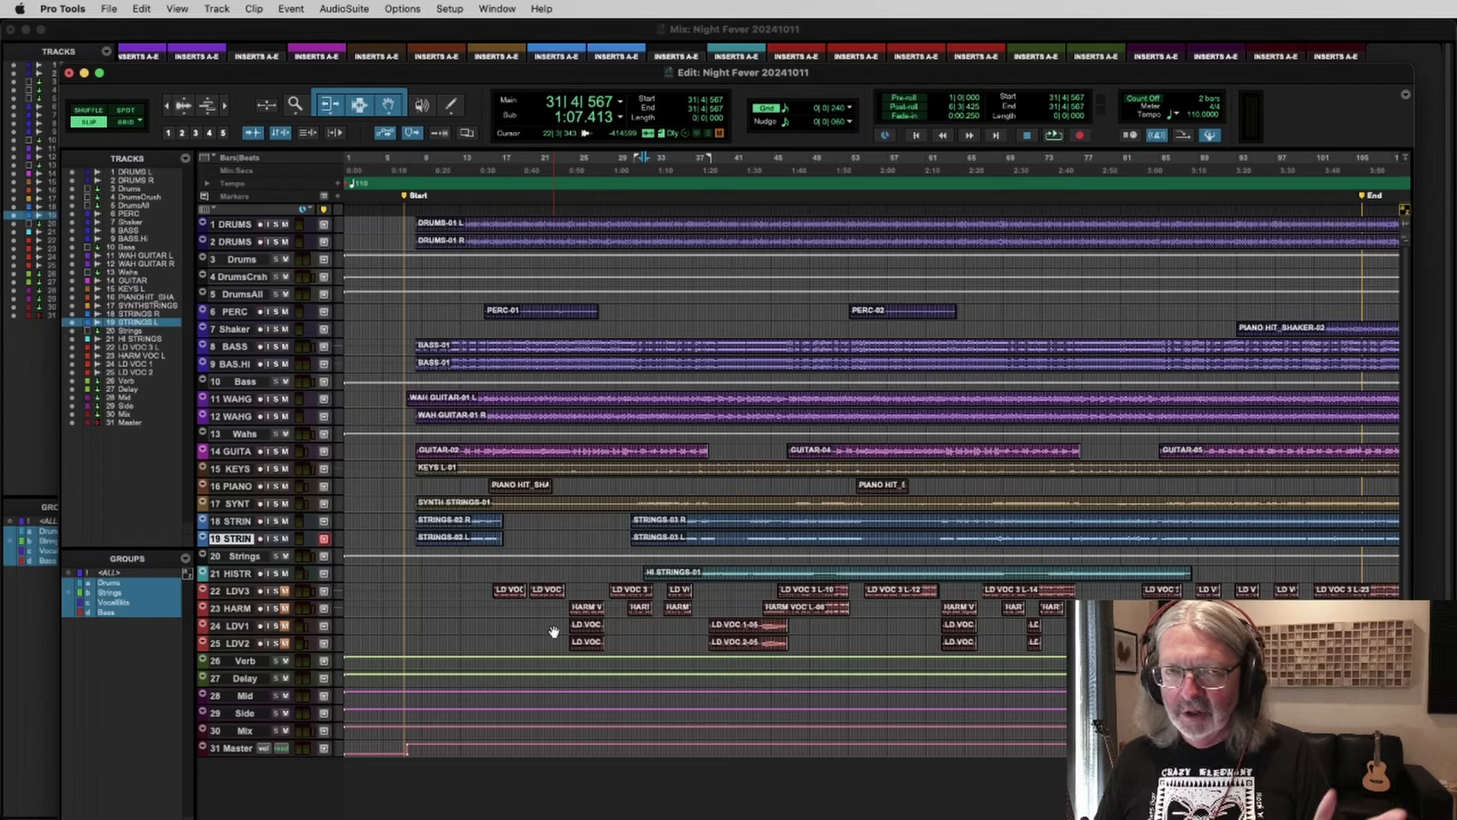
left_click(488, 594)
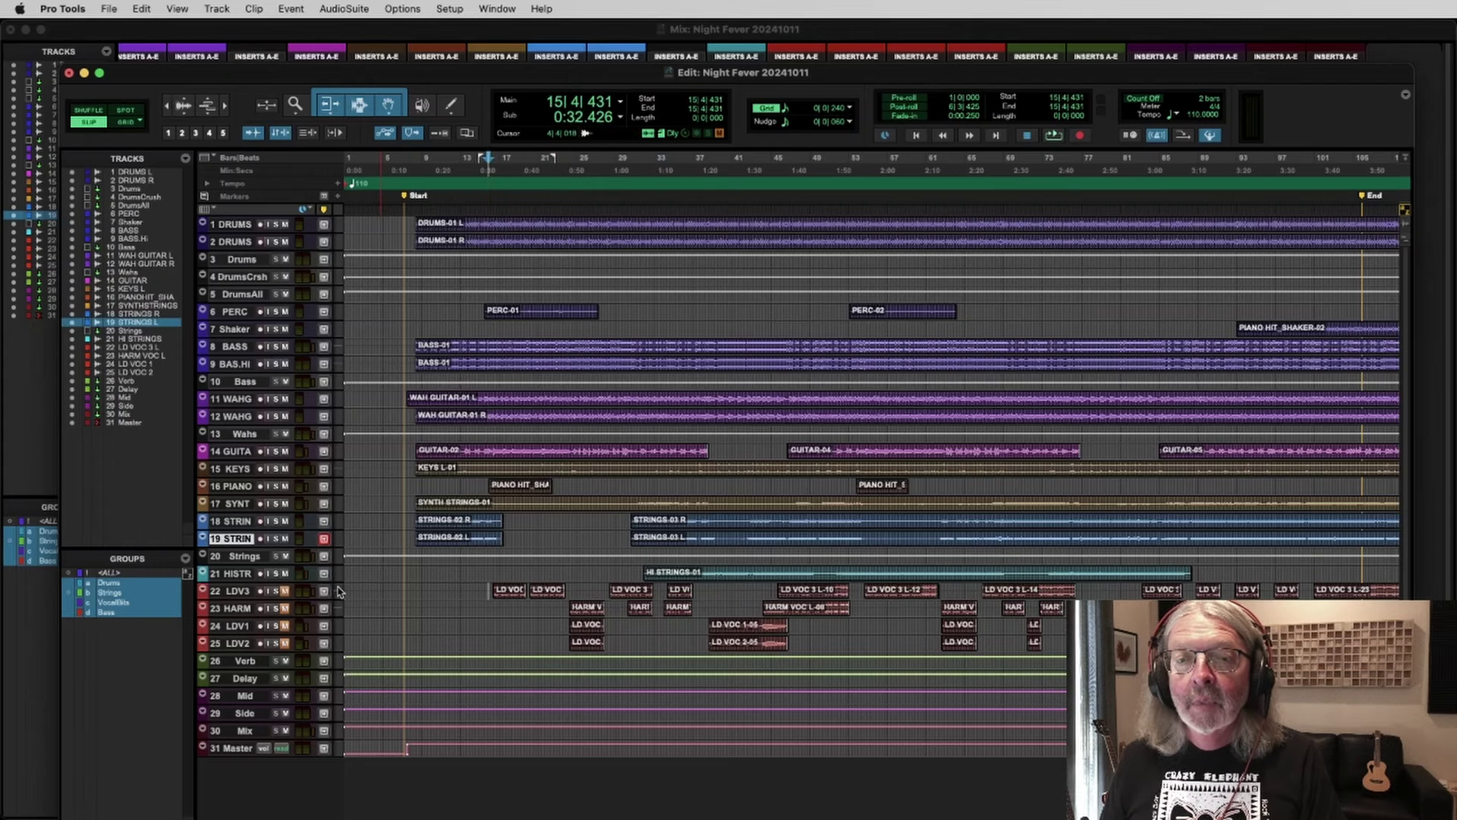
left_click(281, 592)
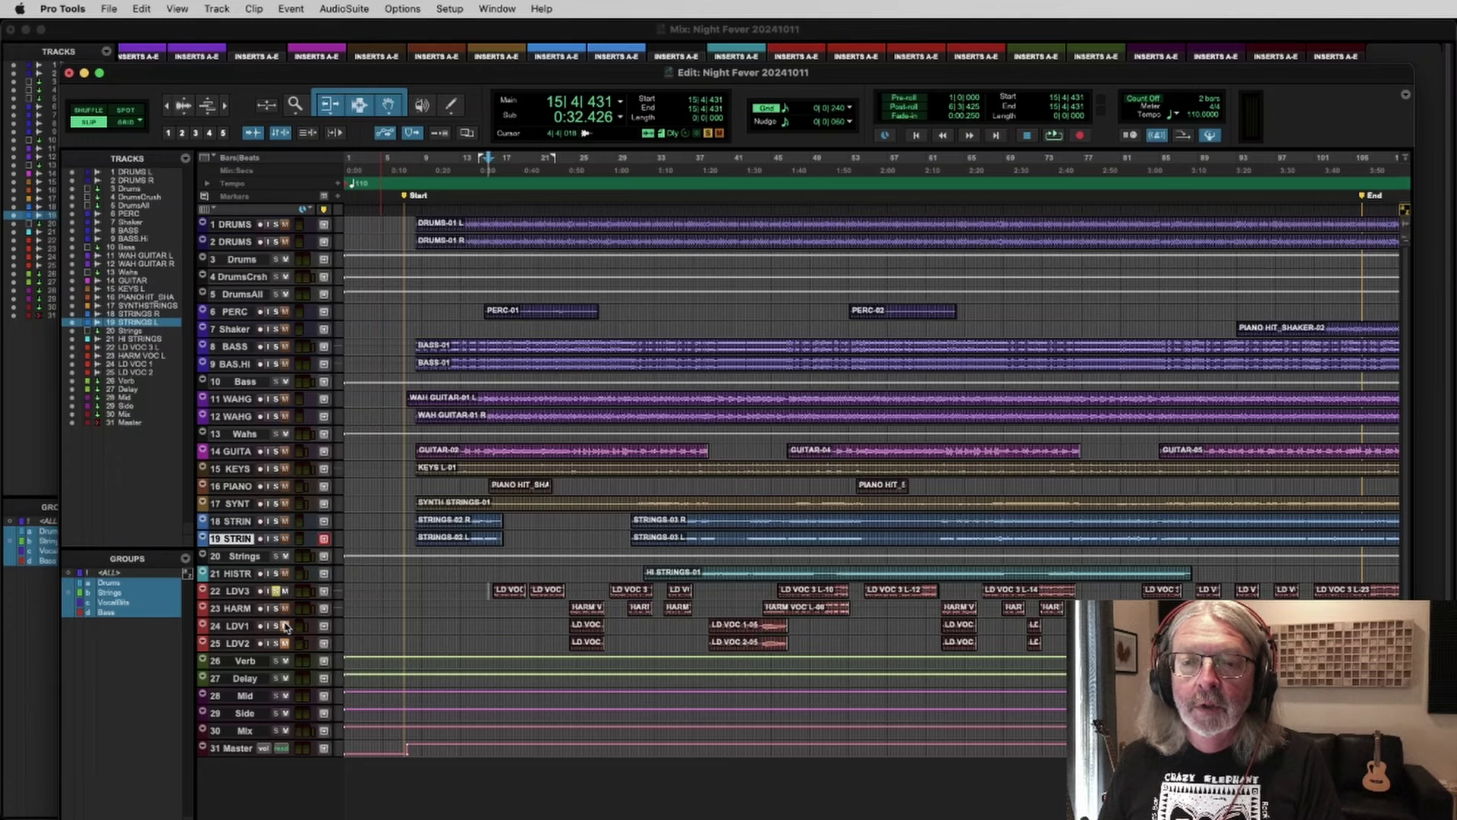
left_click(507, 591)
key("space")
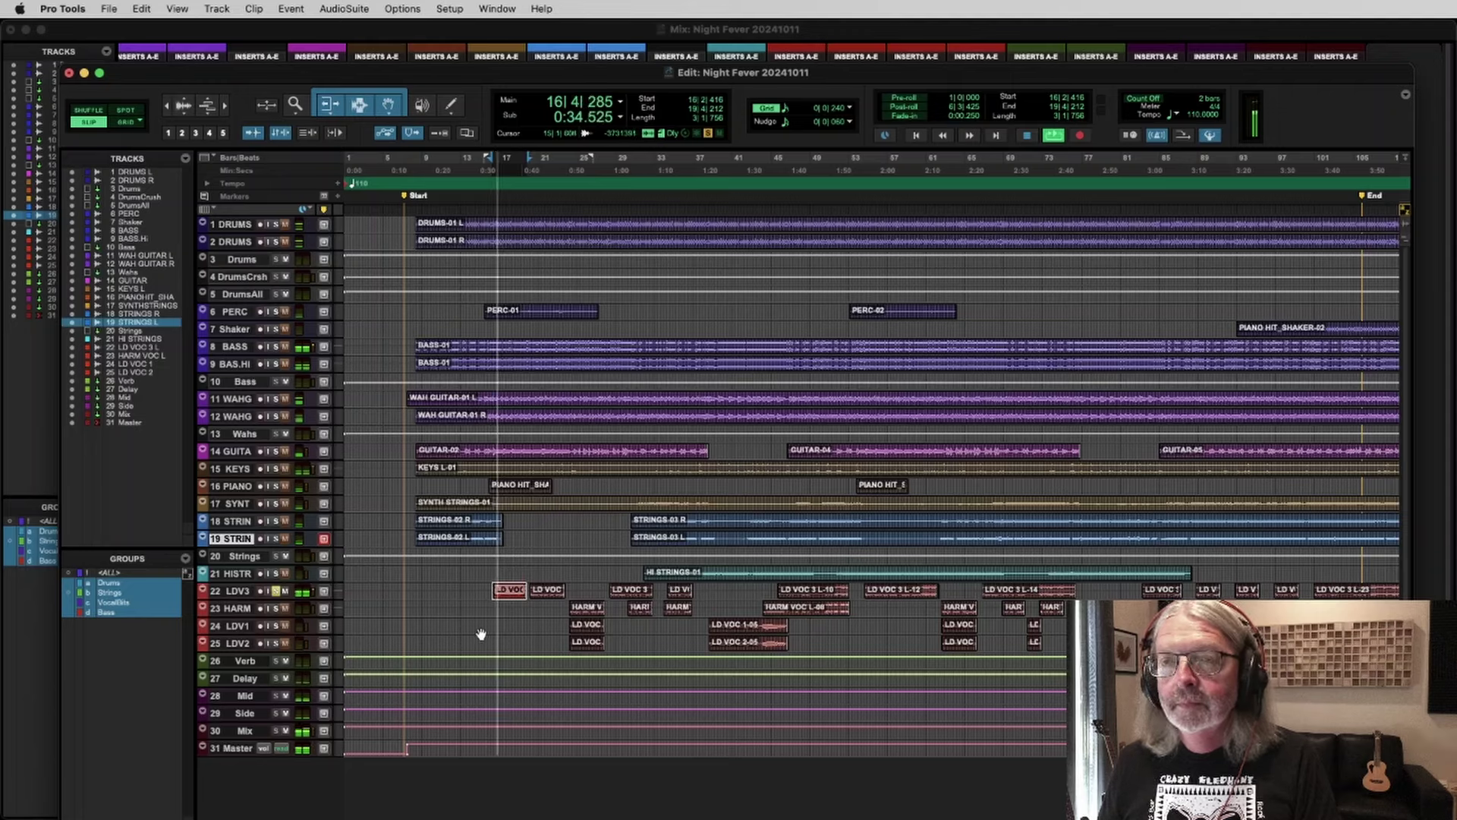
key("space")
Step: In the Mix window, bypass LD VOC 3's EQ3 7-Band, RVox and Decapitator inserts and mute its Delay and Verb sends
key("super+equal")
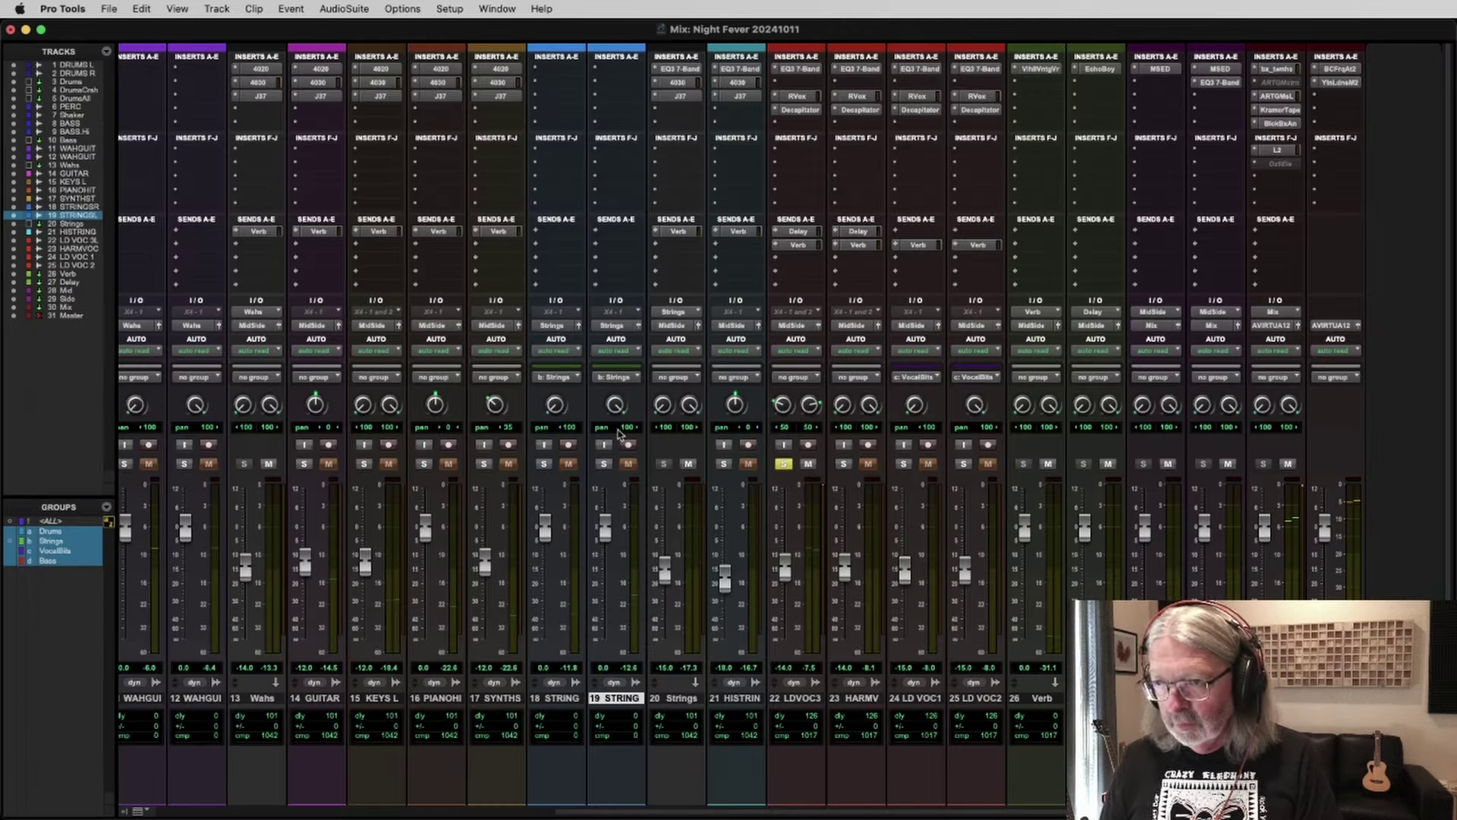
left_click(801, 70)
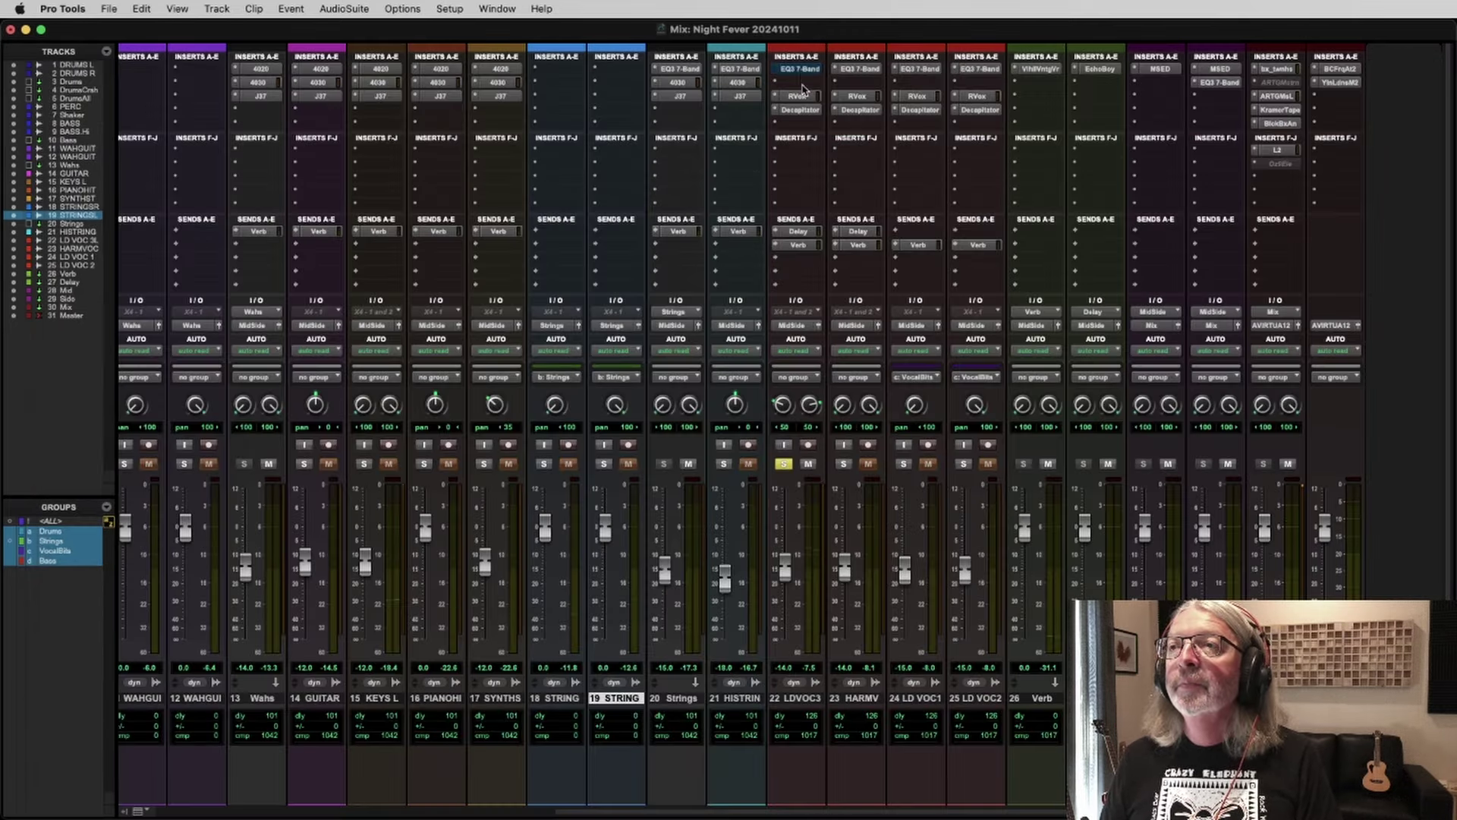
left_click(801, 97, "shift")
left_click(801, 110, "shift")
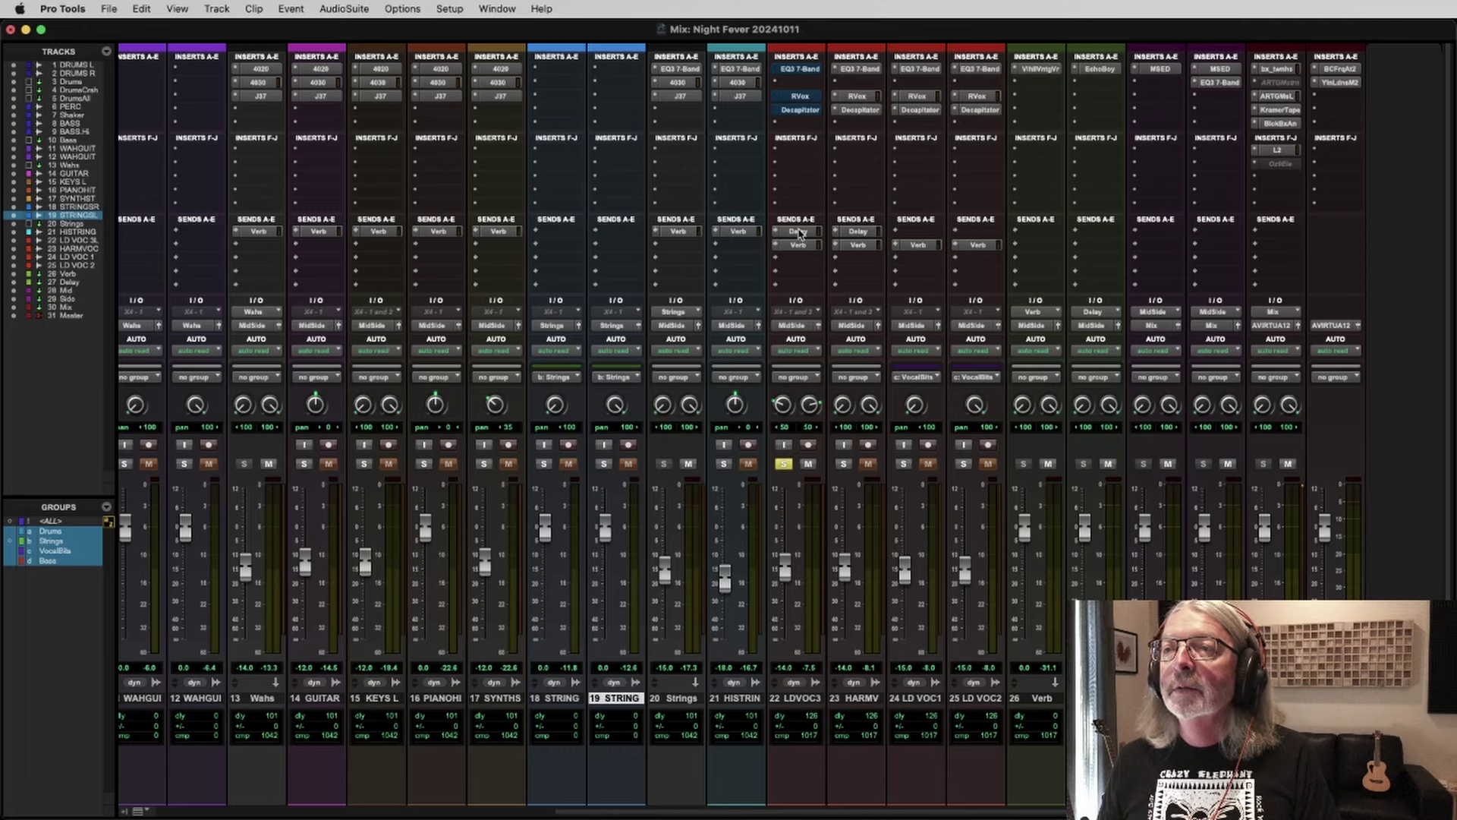
left_click(800, 232, "shift")
left_click(801, 245, "shift")
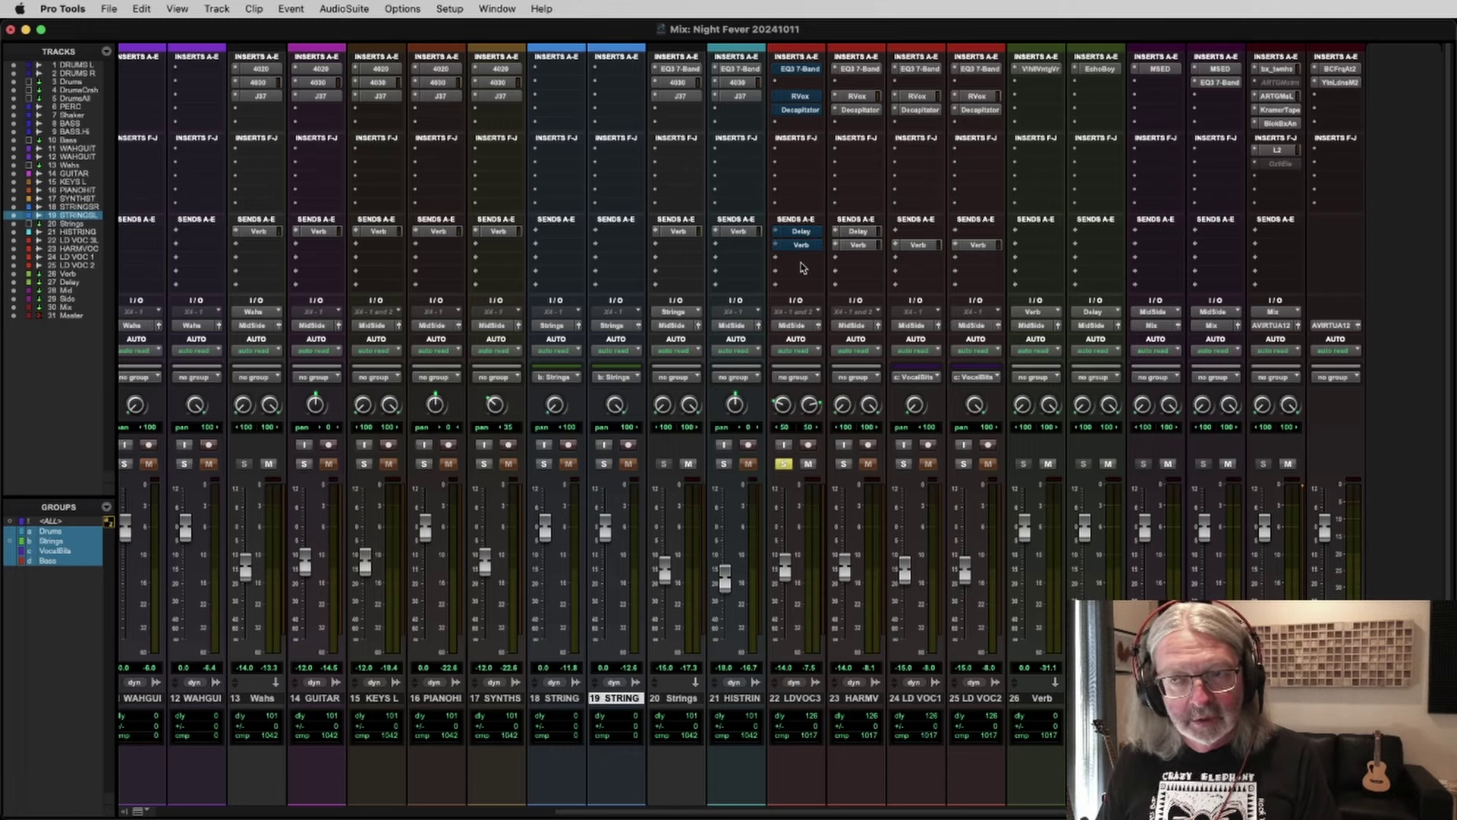
Step: Audition the soloed LD VOC 3 from bar 16 without effects, and re-enable its inserts and sends during playback in the Mix window
key("space")
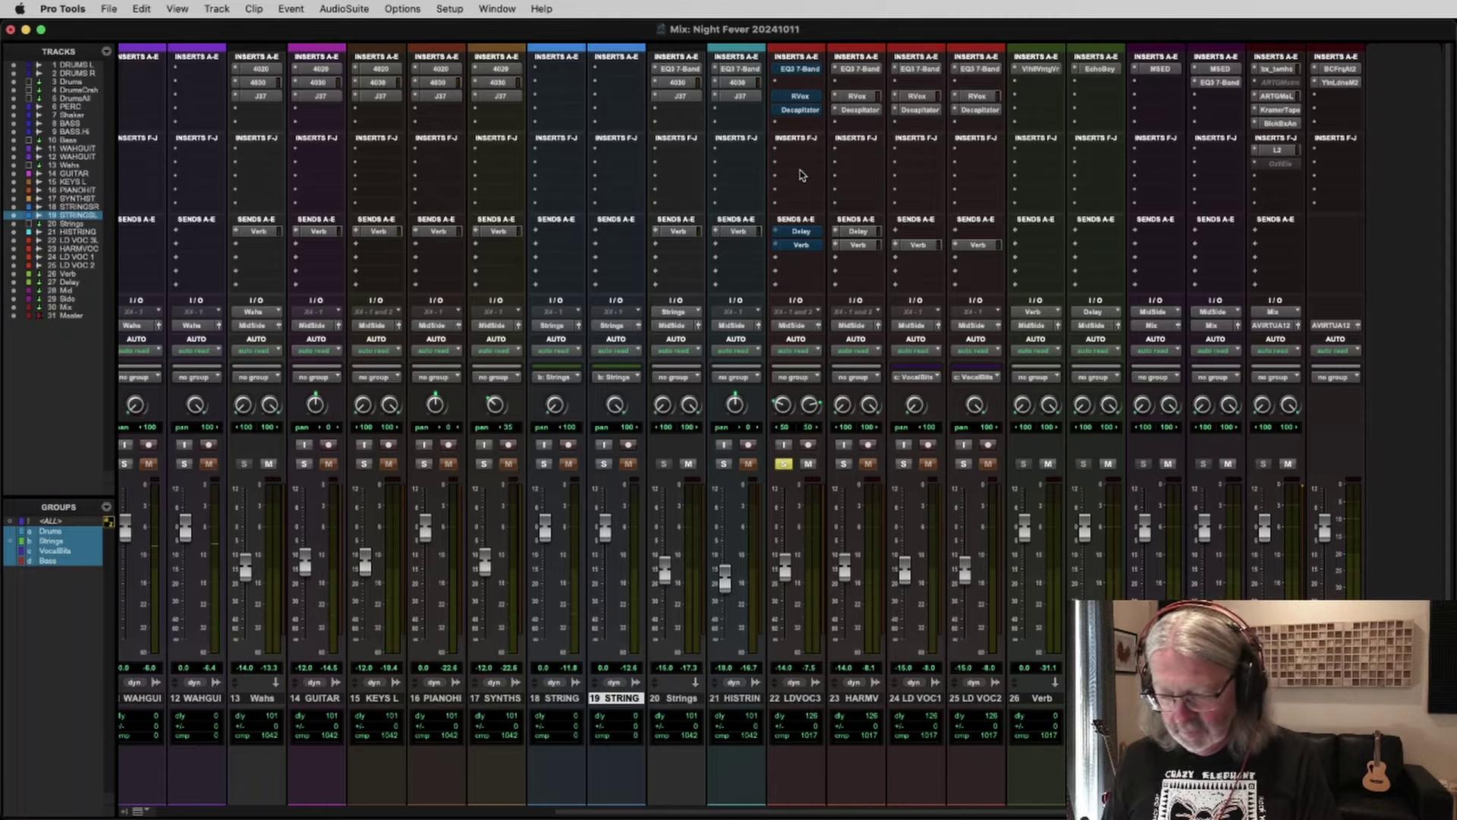
key("super+equal")
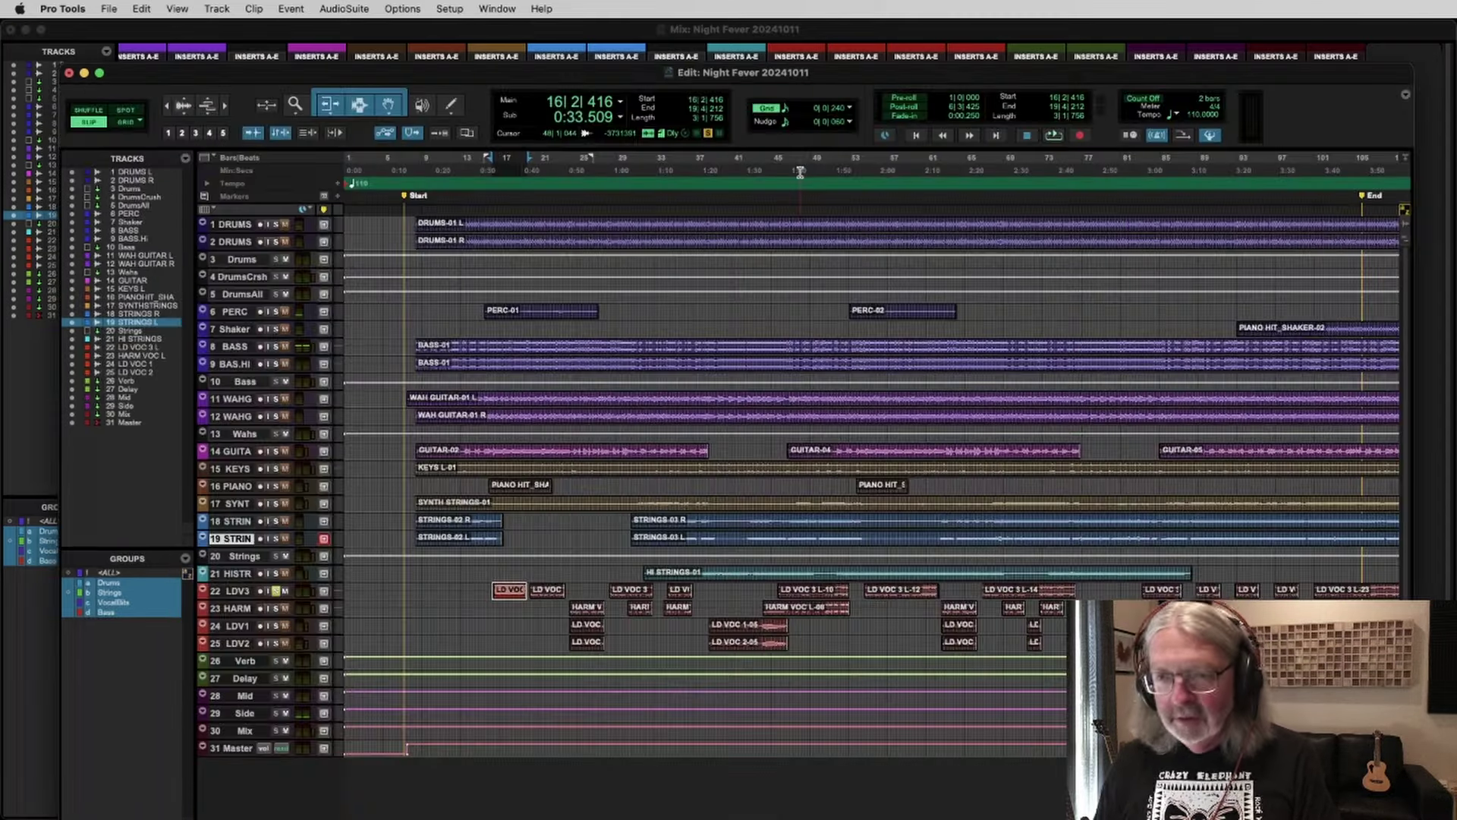
left_click(484, 590)
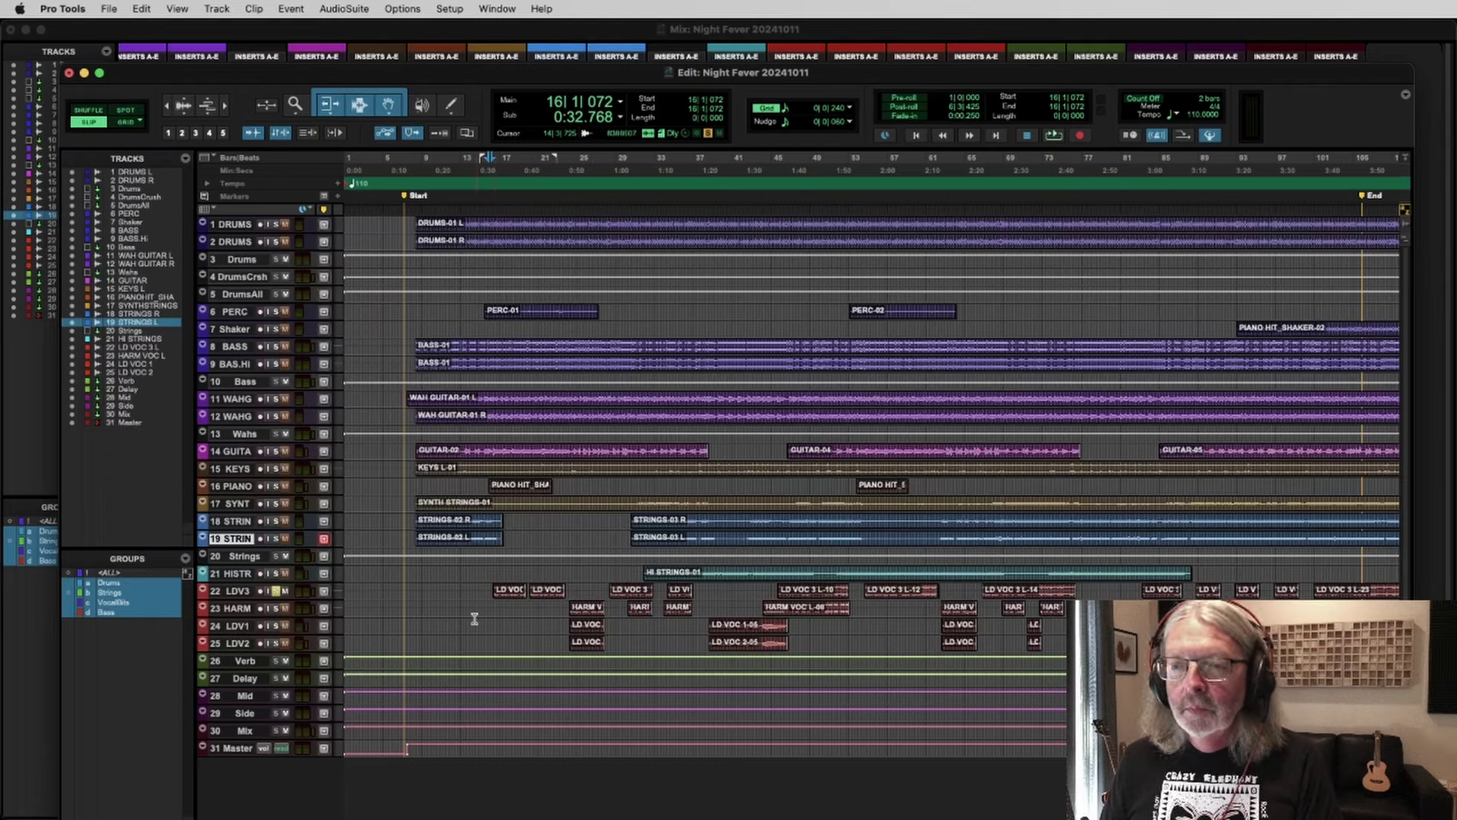
key("space")
key("super+equal")
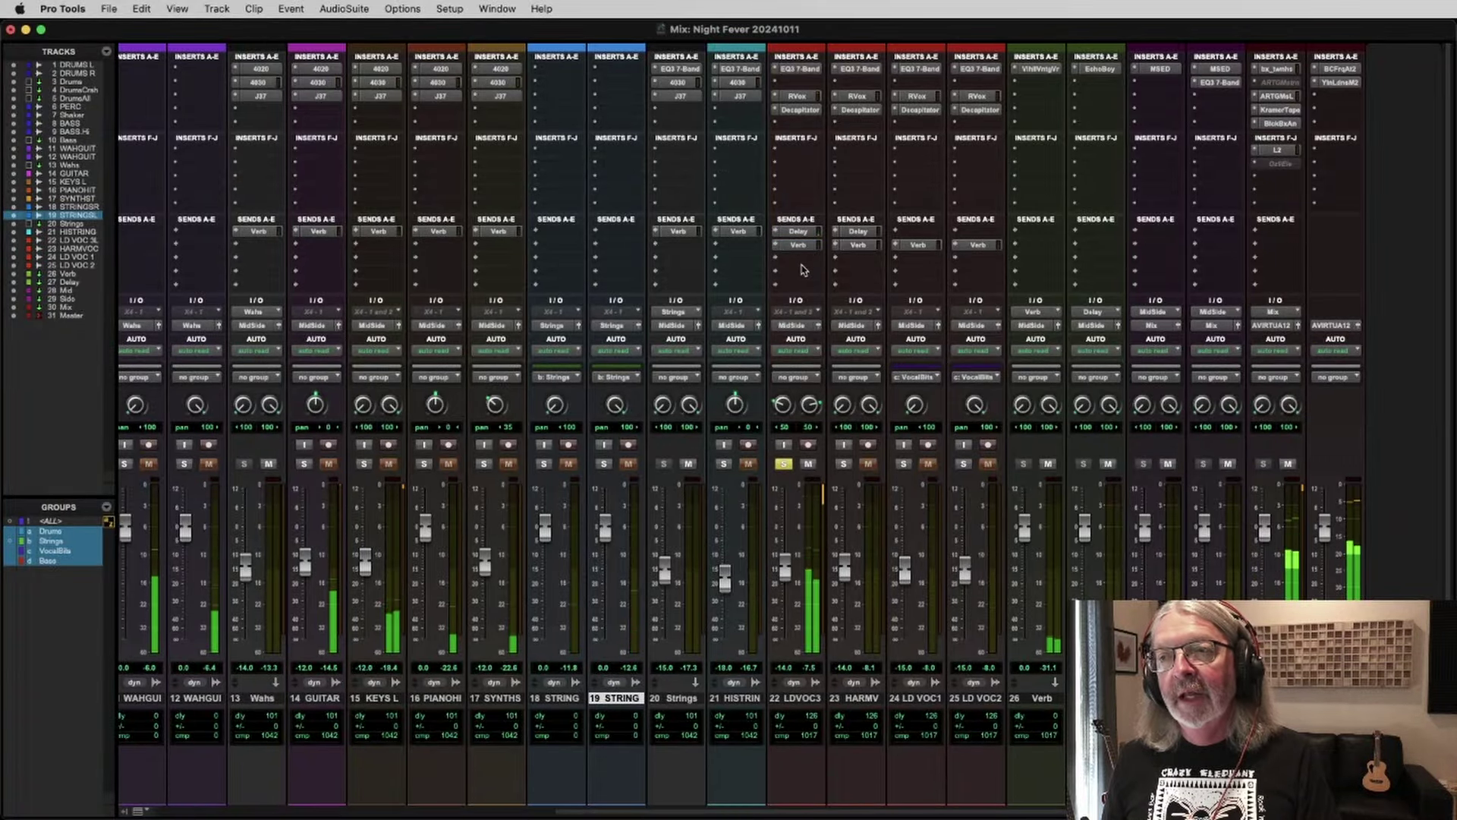
Step: Add HARM VOC L to the solo and listen to it together with LD VOC 3
left_click(844, 465)
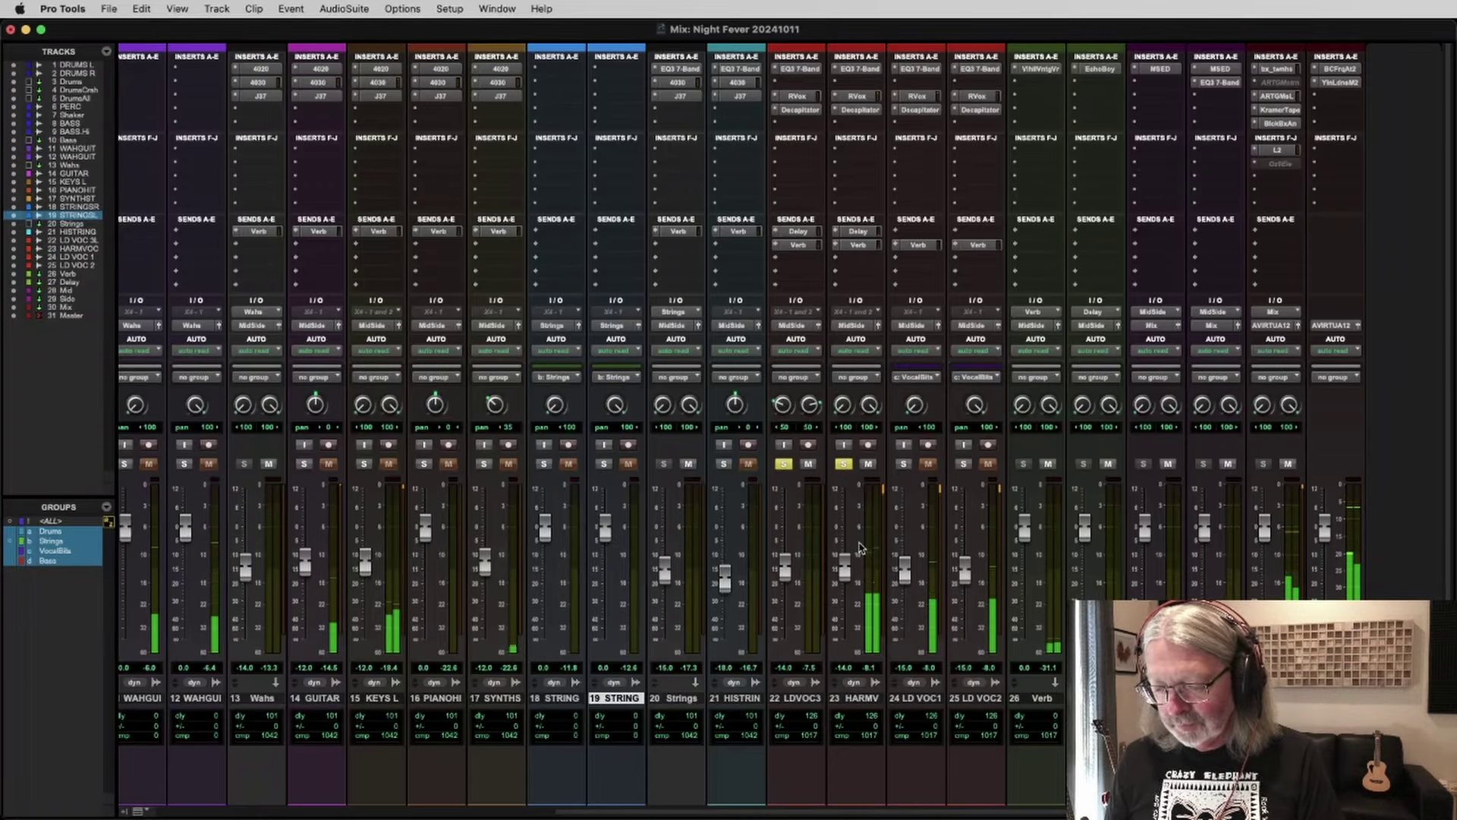
key("super+equal")
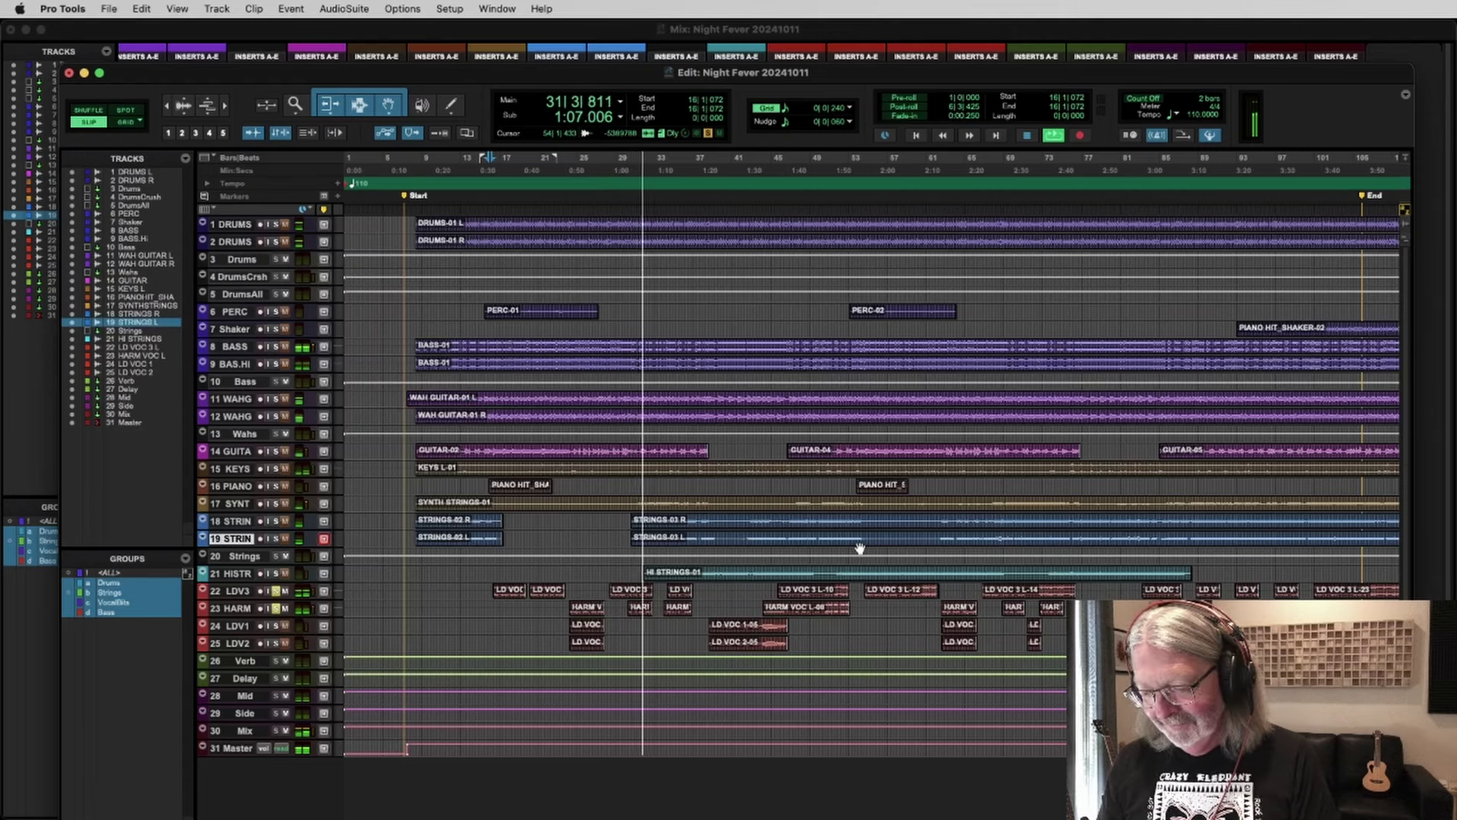
key("space")
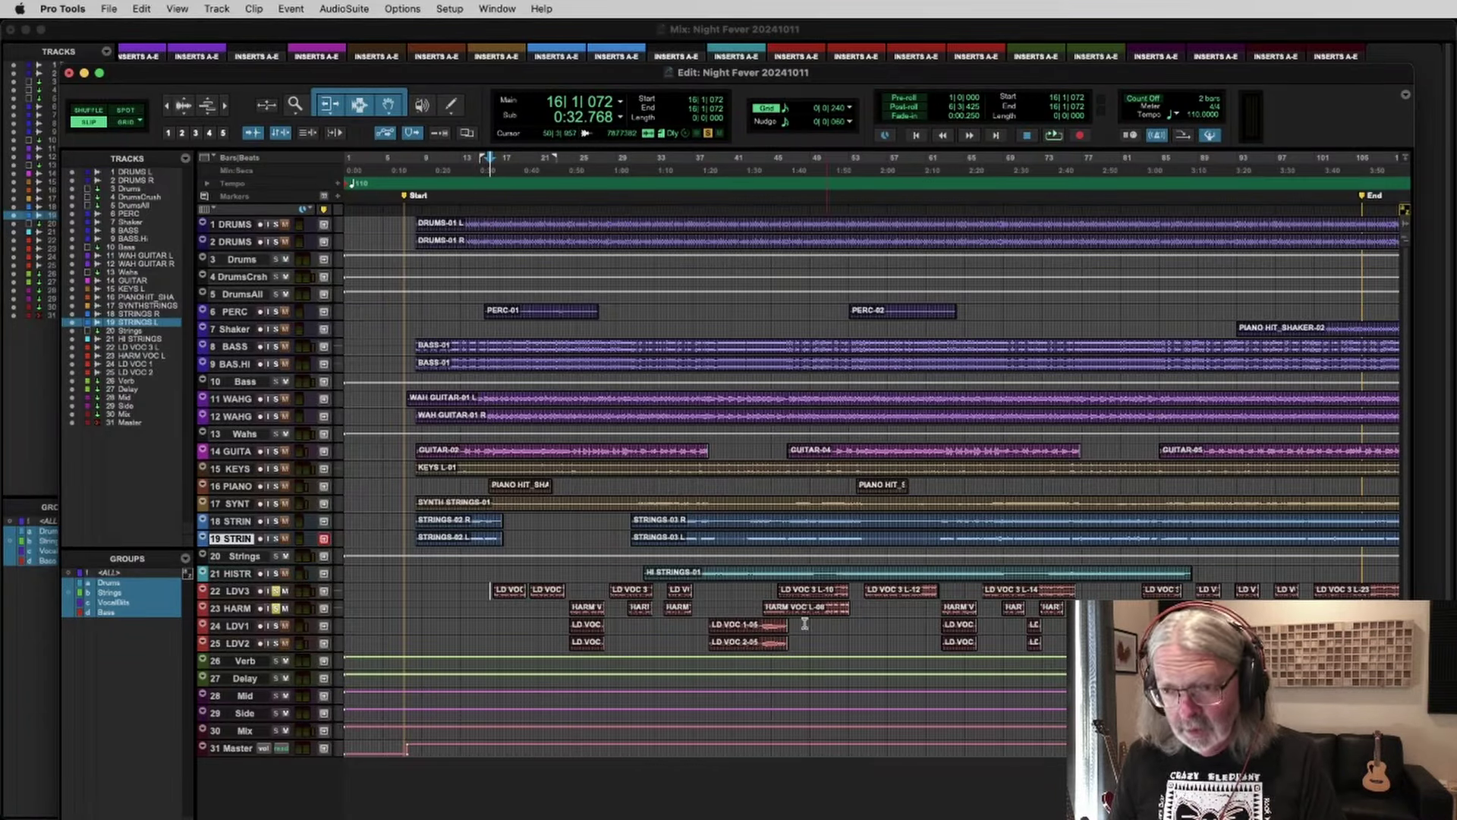
Step: Switch the solo from LD VOC 3 and HARM VOC L to LD VOC 1 and LD VOC 2, and play from bar 24
left_click(275, 626)
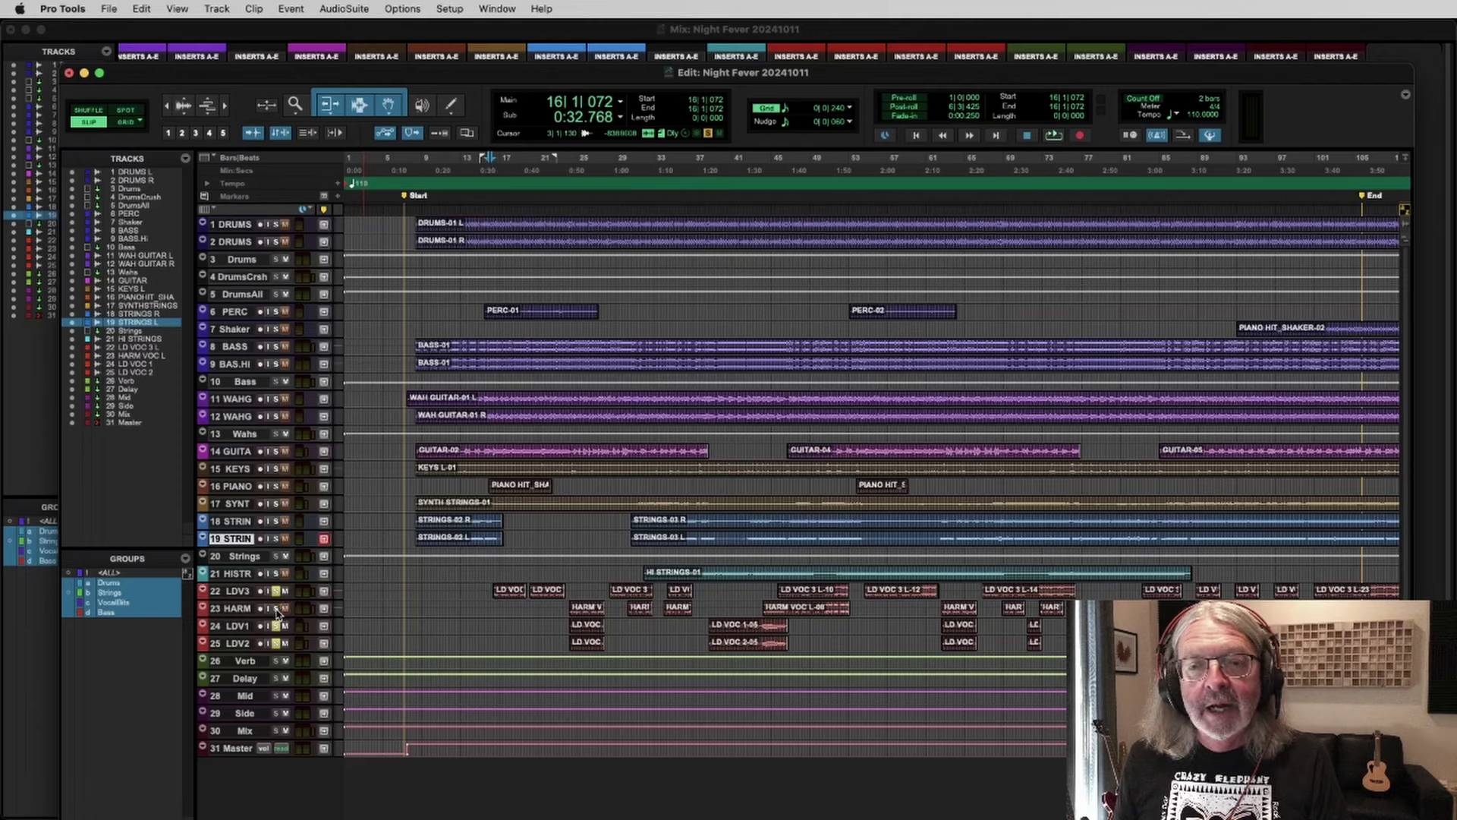
left_click(568, 637)
key("space")
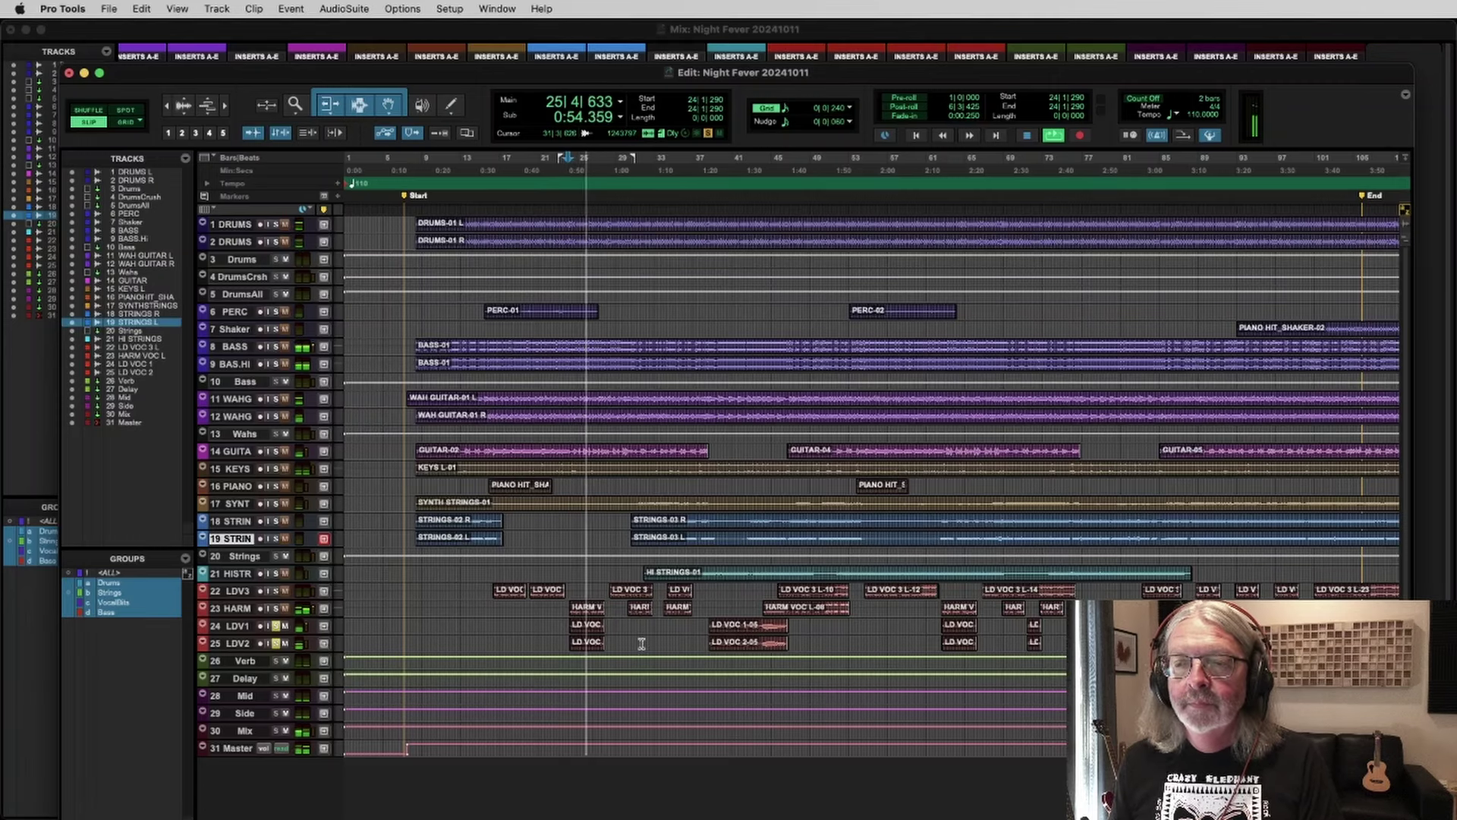
key("space")
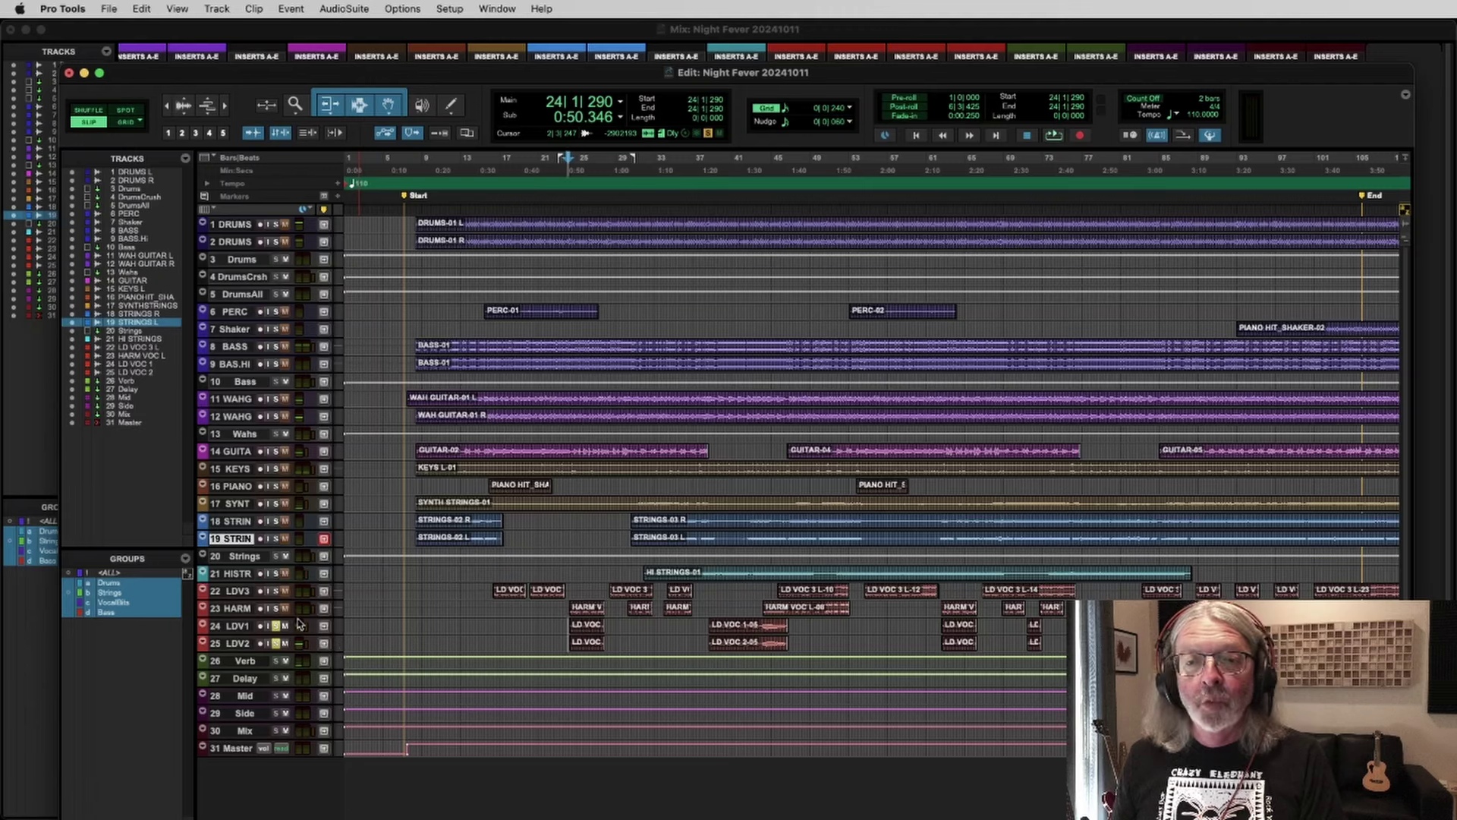
Step: Add LD VOC 3 and HARM VOC L to the solo, play all four vocals from about bar 81, and clear the vocal solos
left_click(276, 590)
left_click(276, 608)
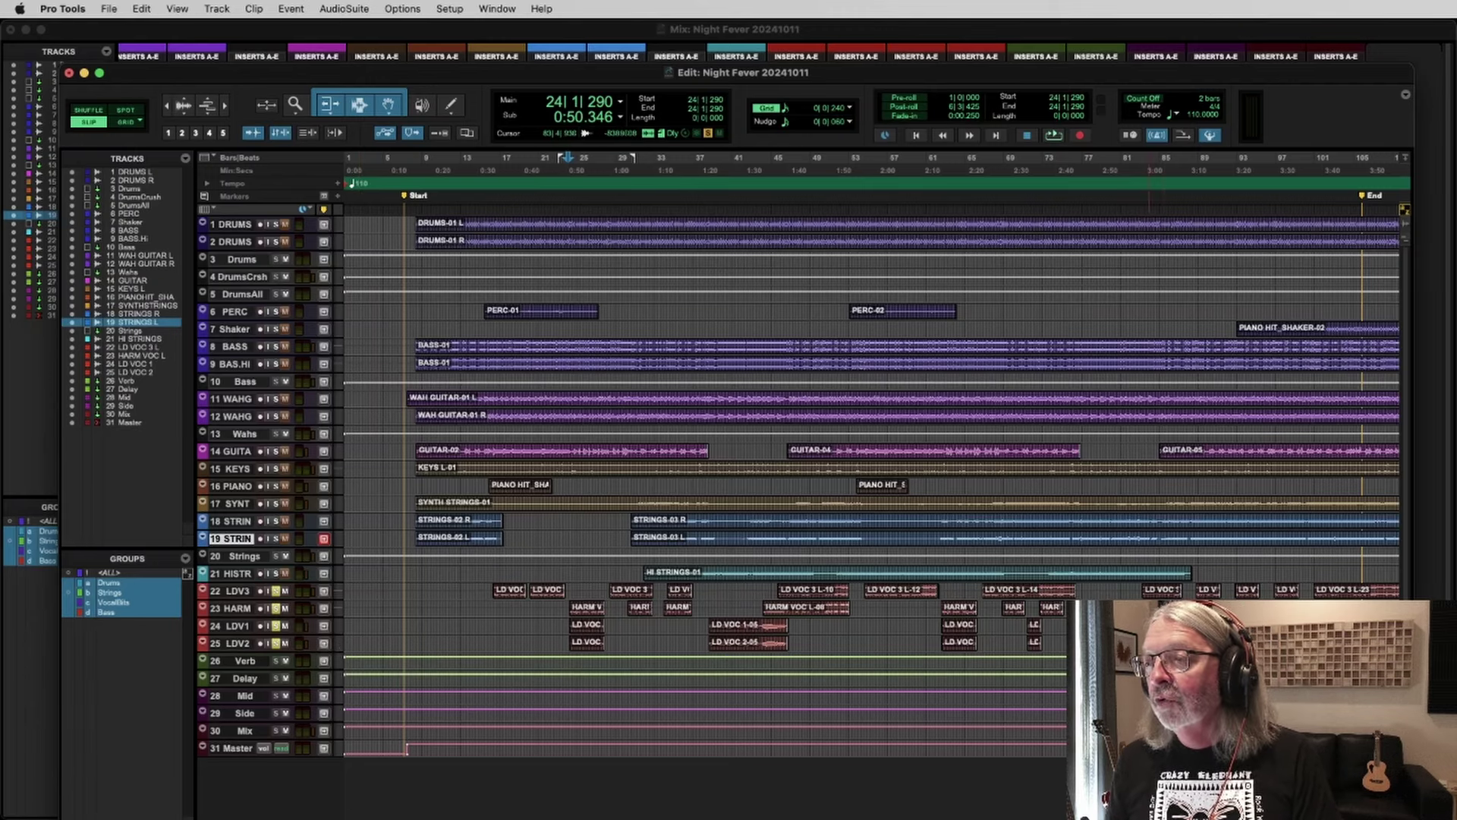
left_click(1125, 591)
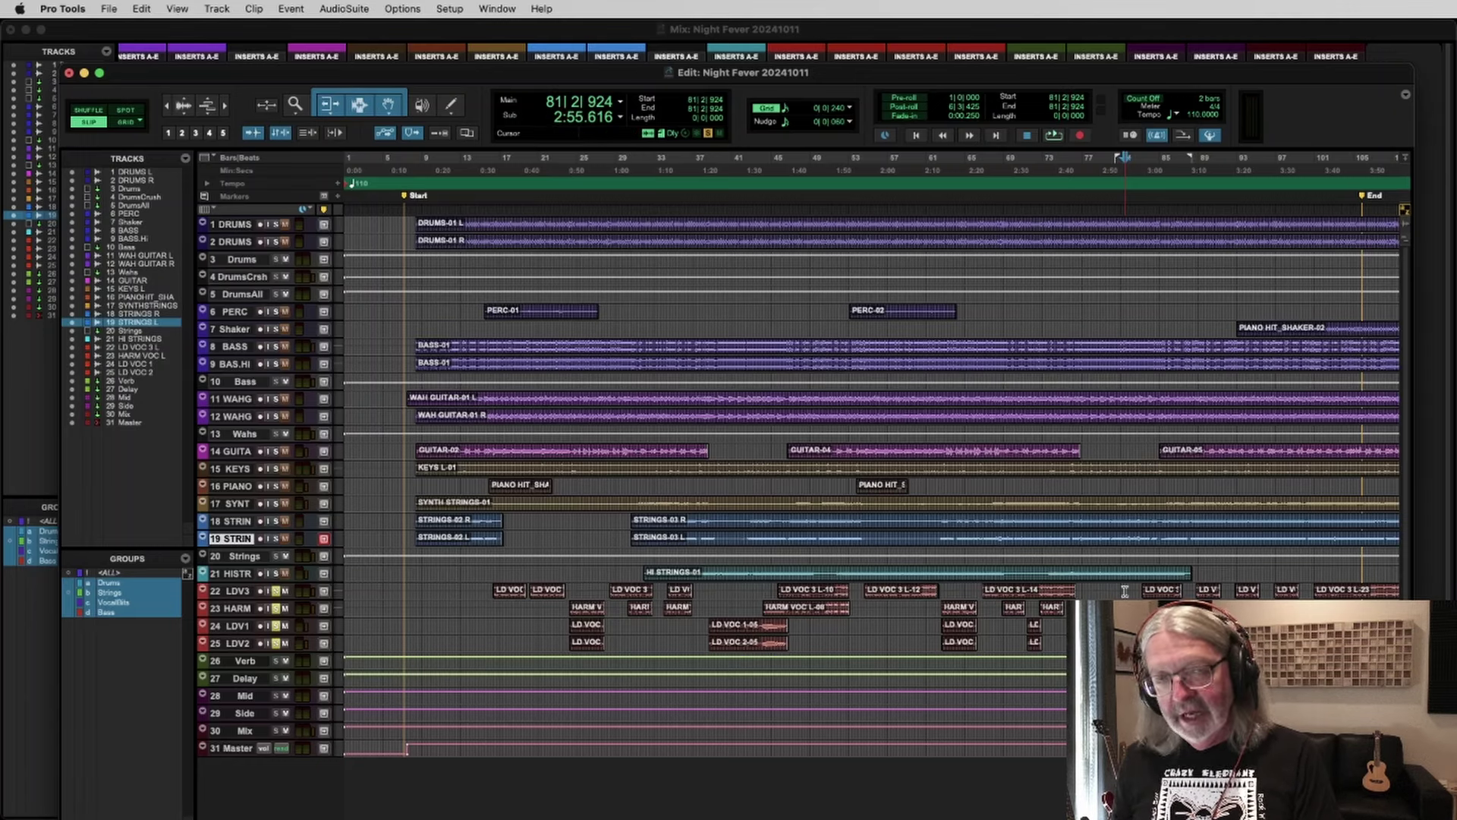
key("space")
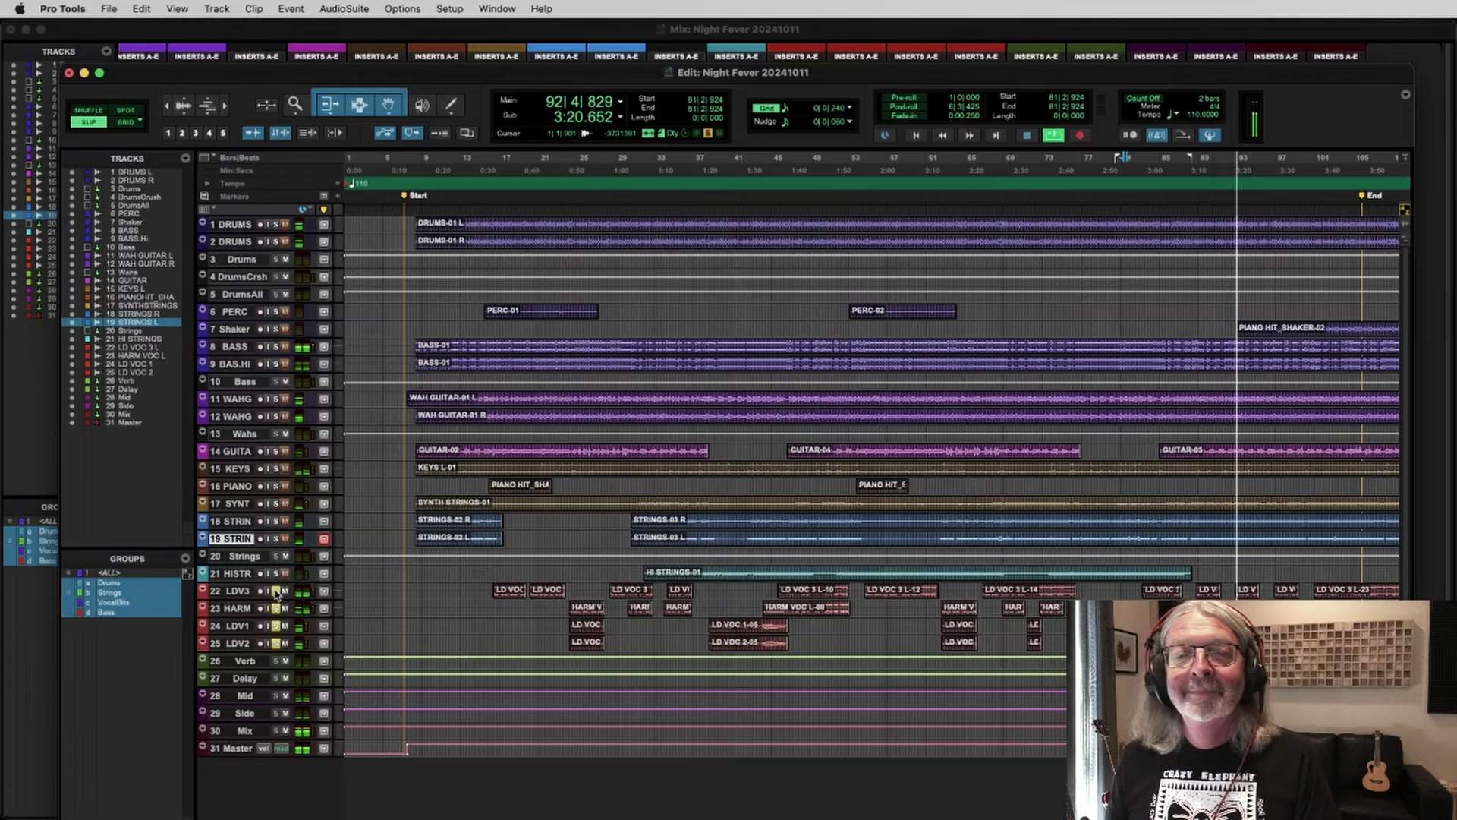
key("space")
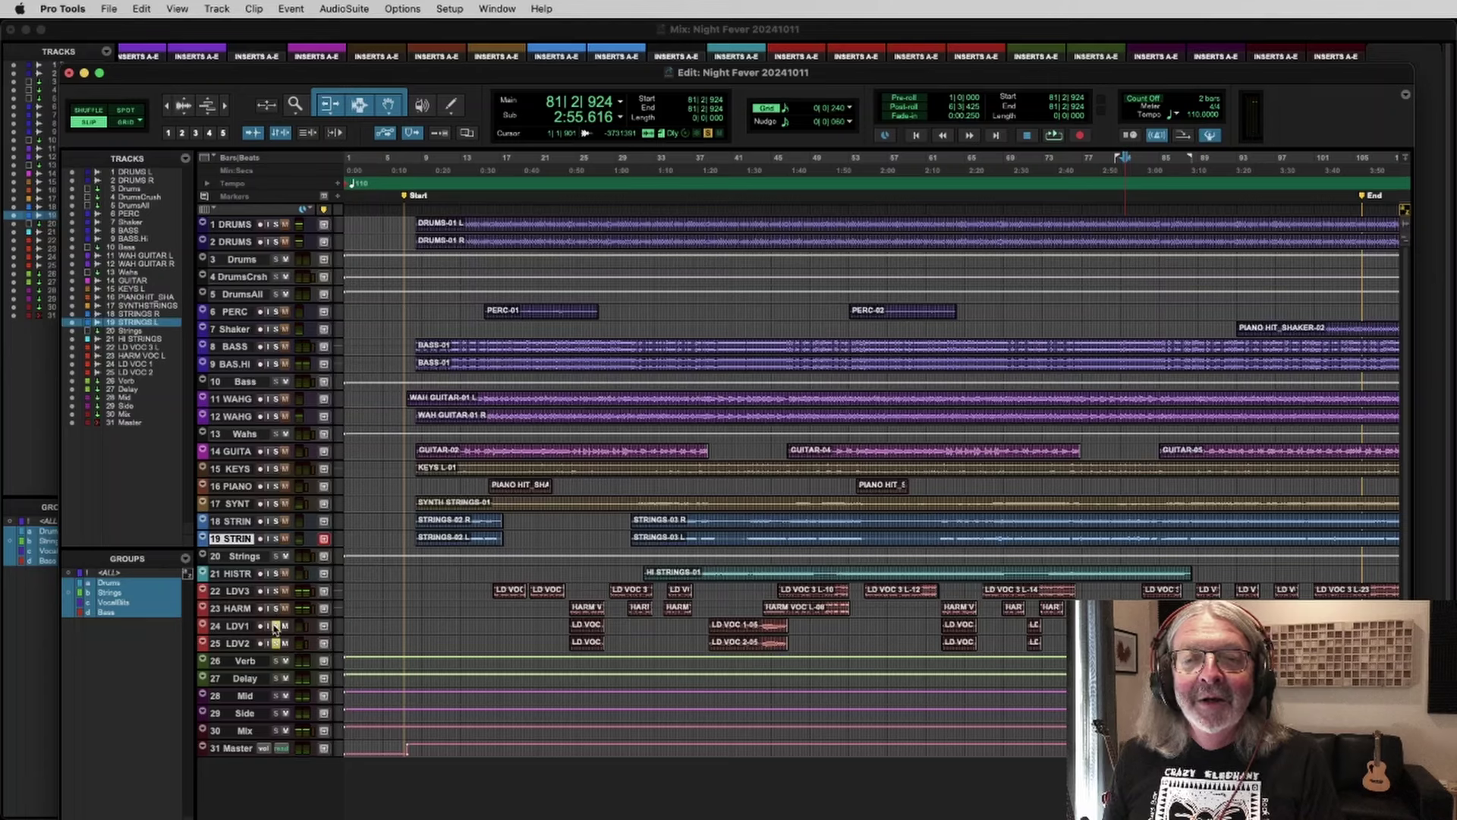
left_click(276, 626)
Step: Return to the Mix window and examine the EQ3 7-Band settings on the Side track, closing the plug-in when done
key("super+equal")
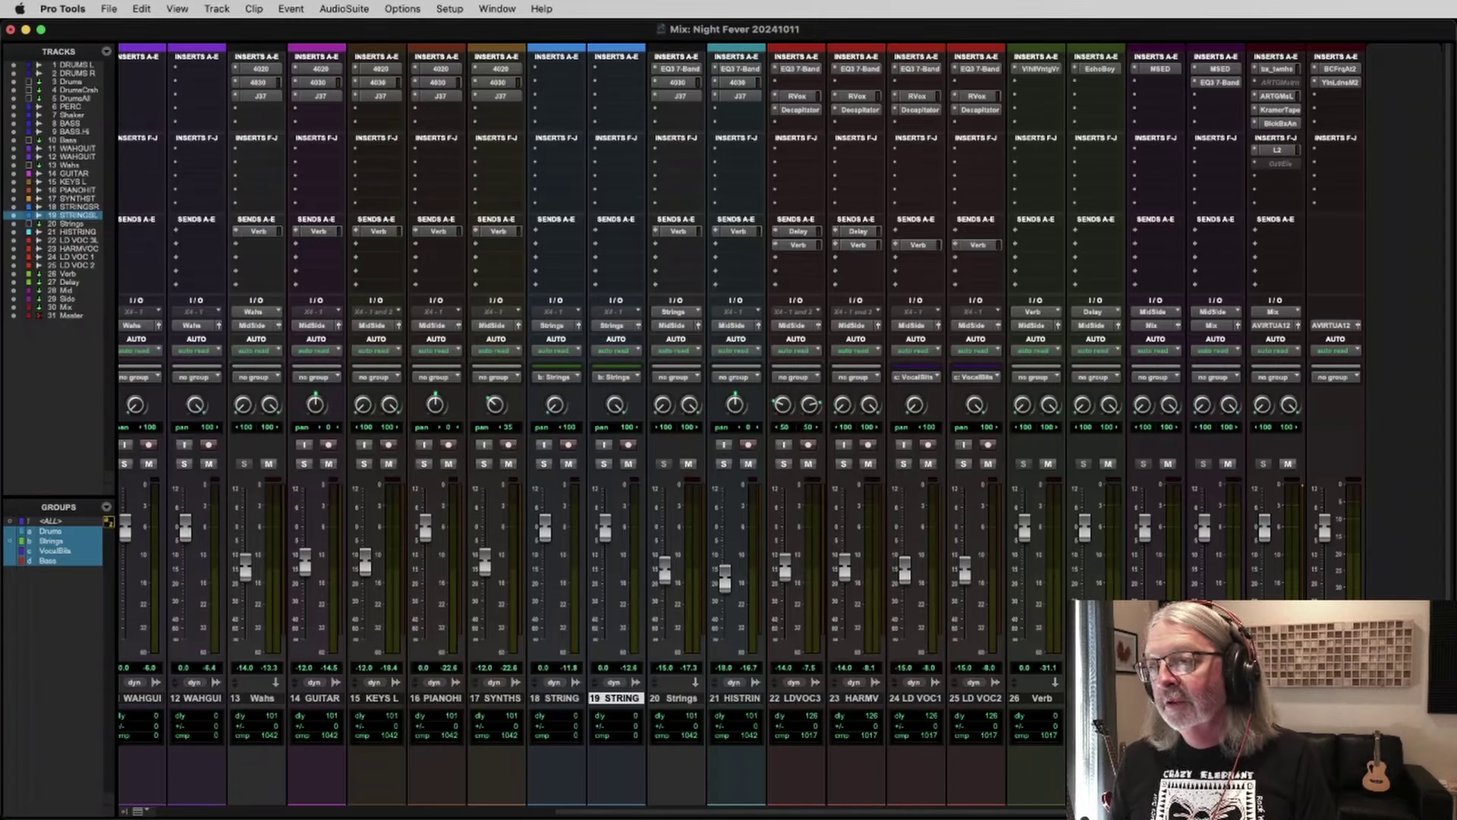
left_click(1219, 85)
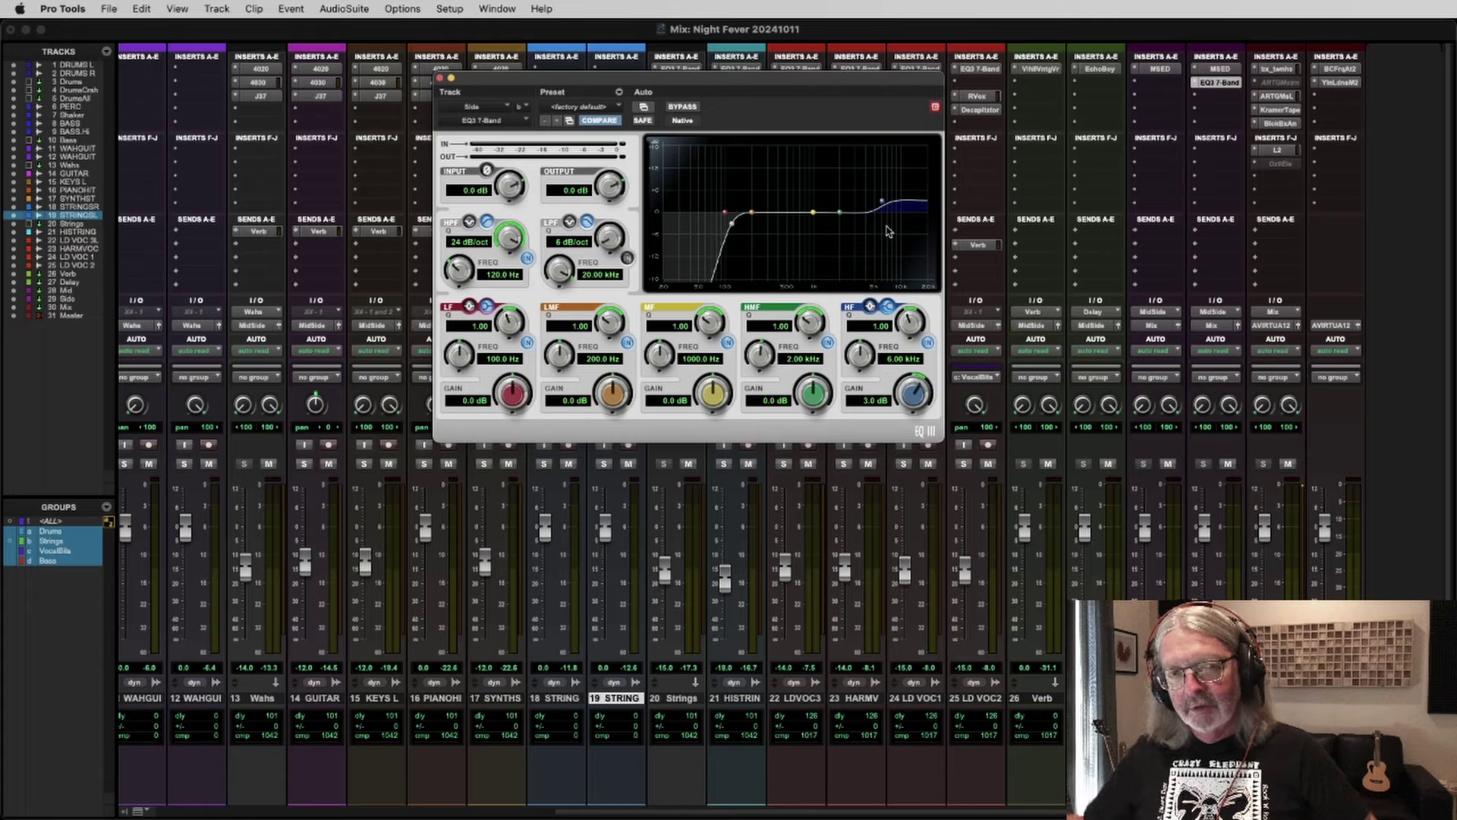
left_click(439, 79)
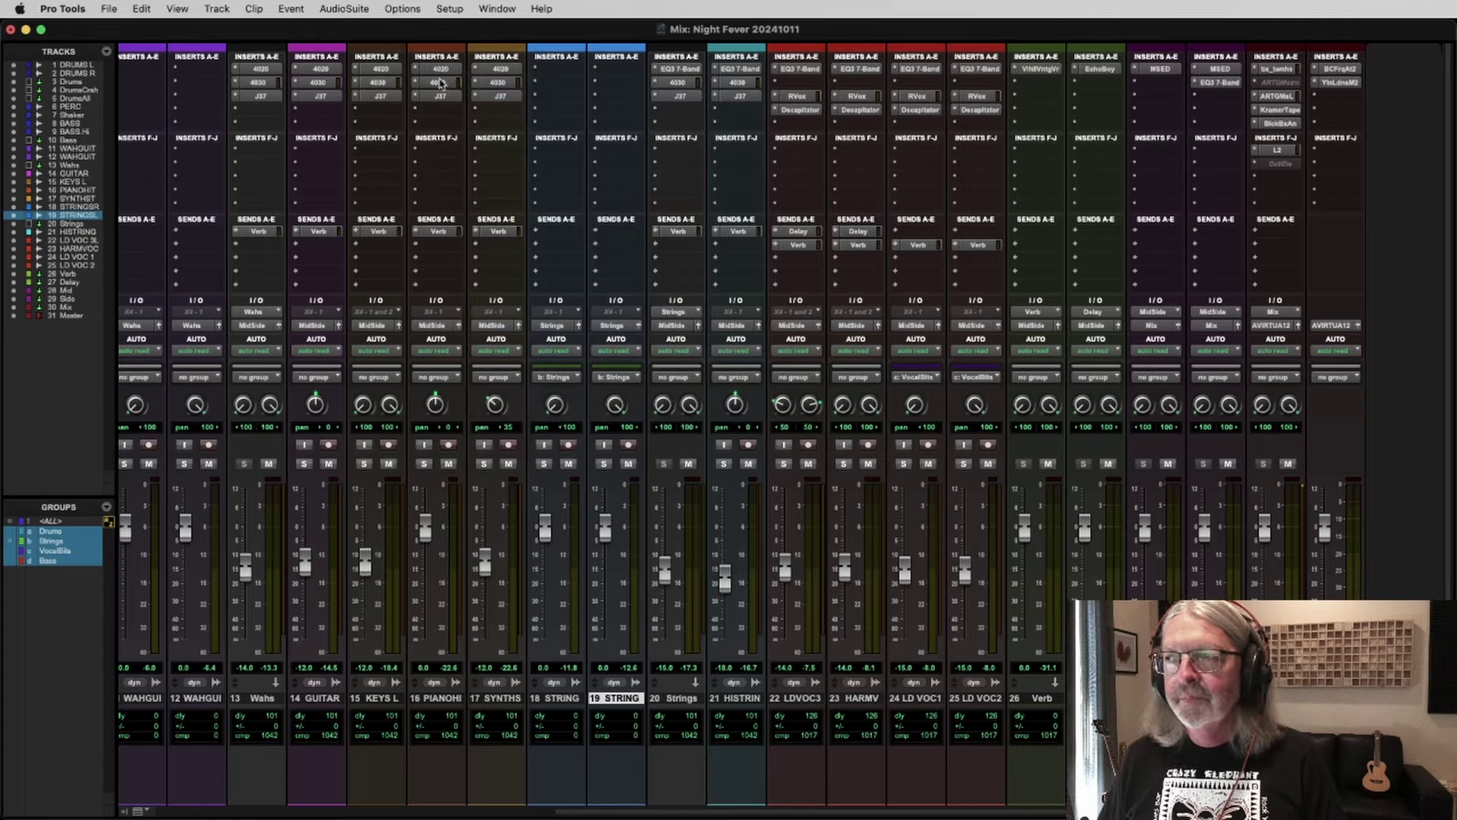